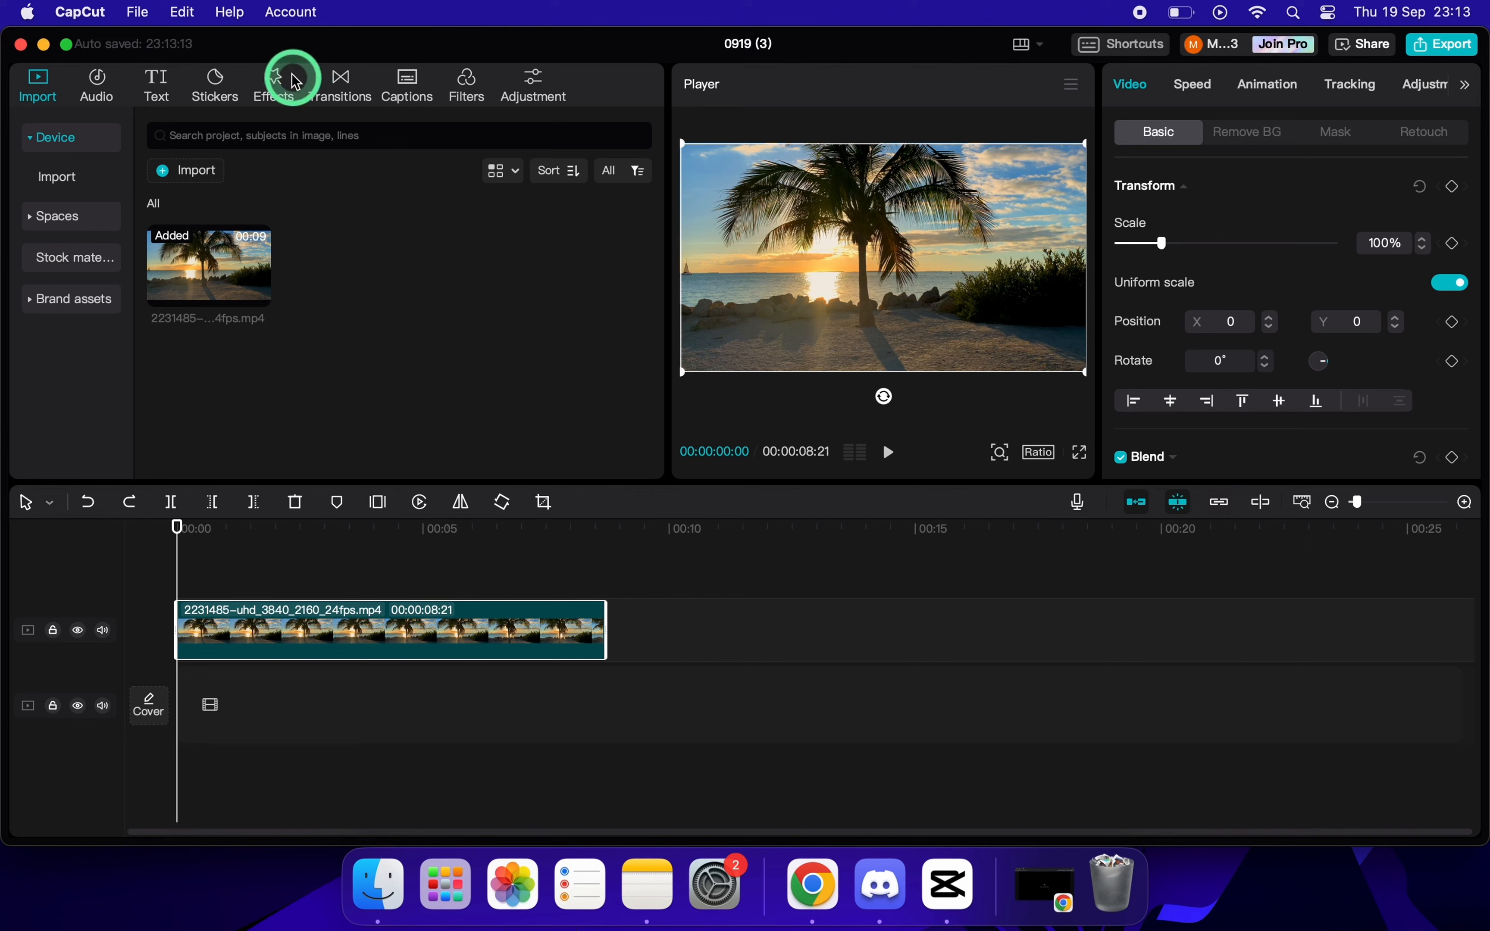
Search the video effects for "sketch" and apply the first B&W Sketch effect over the full length of the palm tree clip.
click(271, 86)
text(sketch)
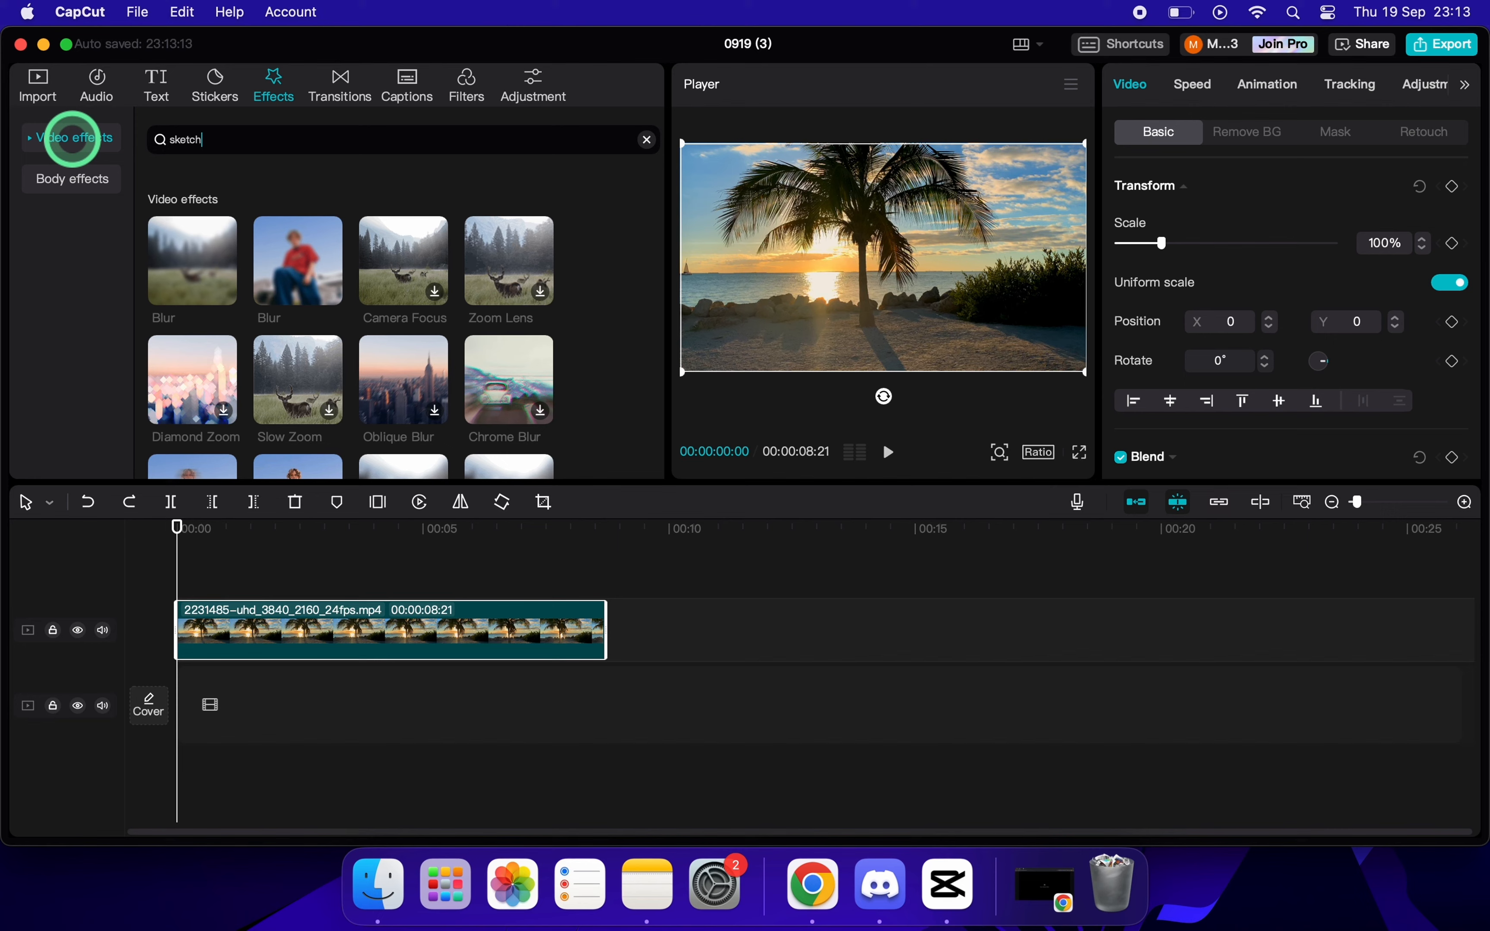
key(Return)
drag(227, 148, 126, 147)
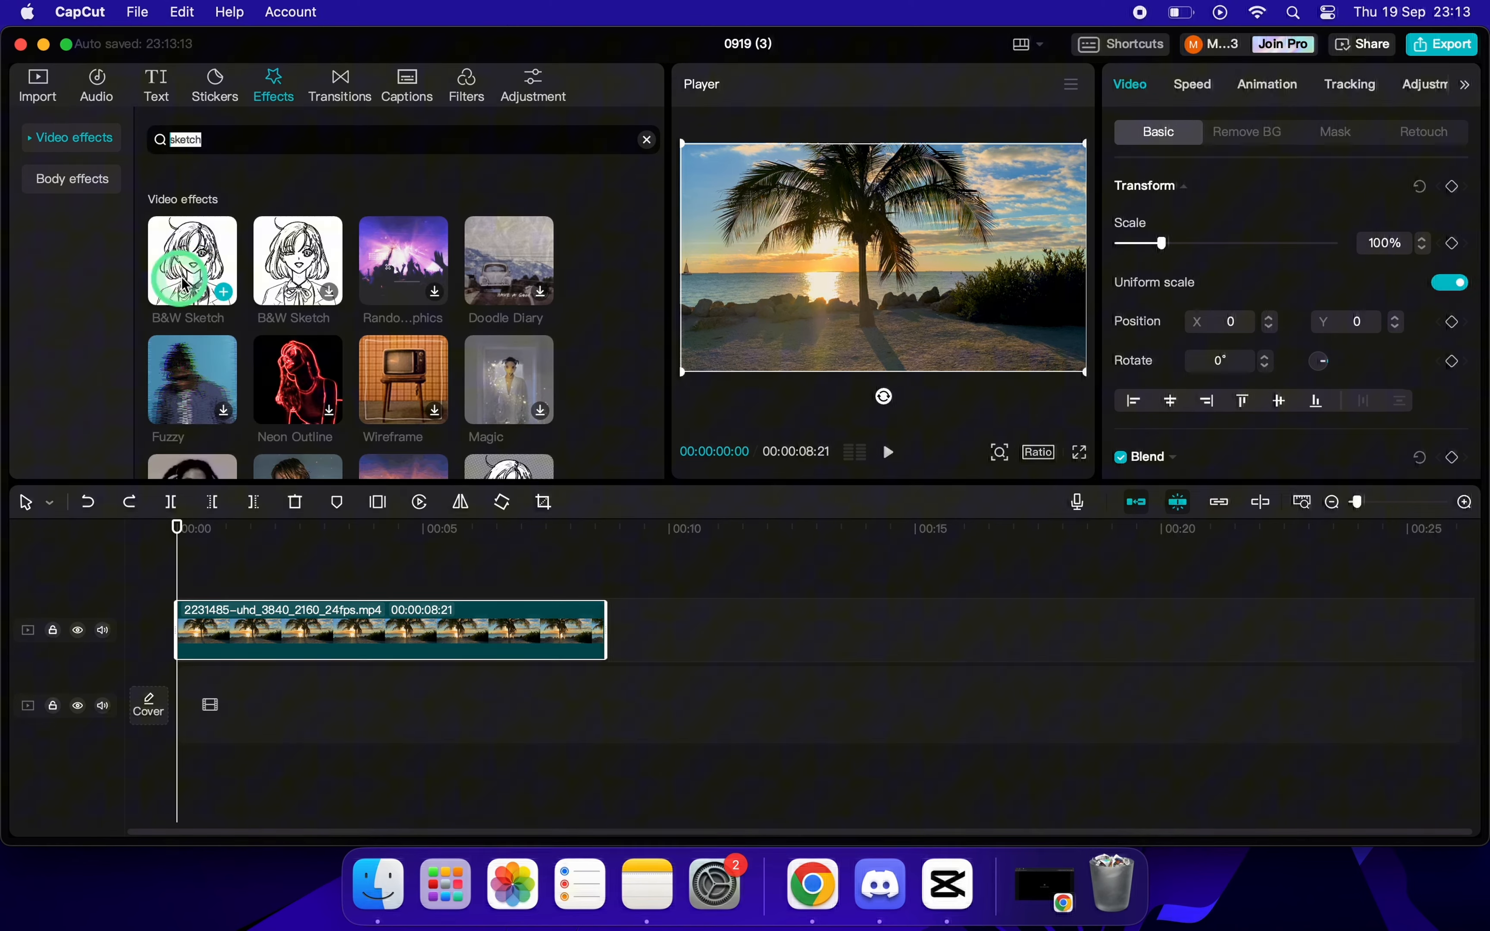
drag(187, 256, 180, 595)
mouse_move(323, 610)
mouse_down()
mouse_move(303, 609)
mouse_move(606, 610)
mouse_up()
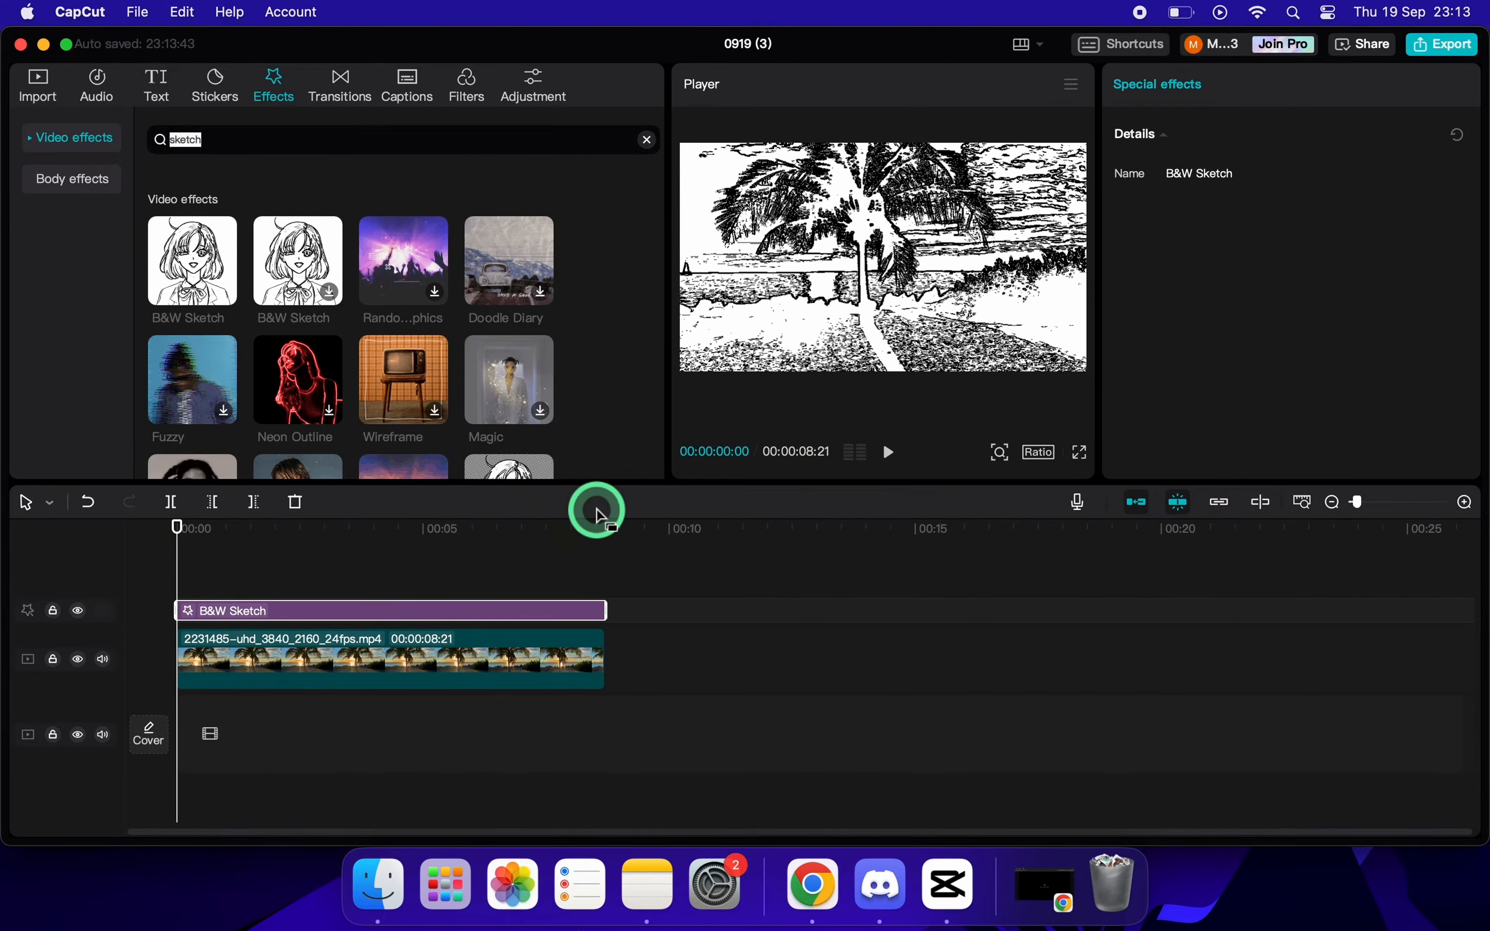
key(space)
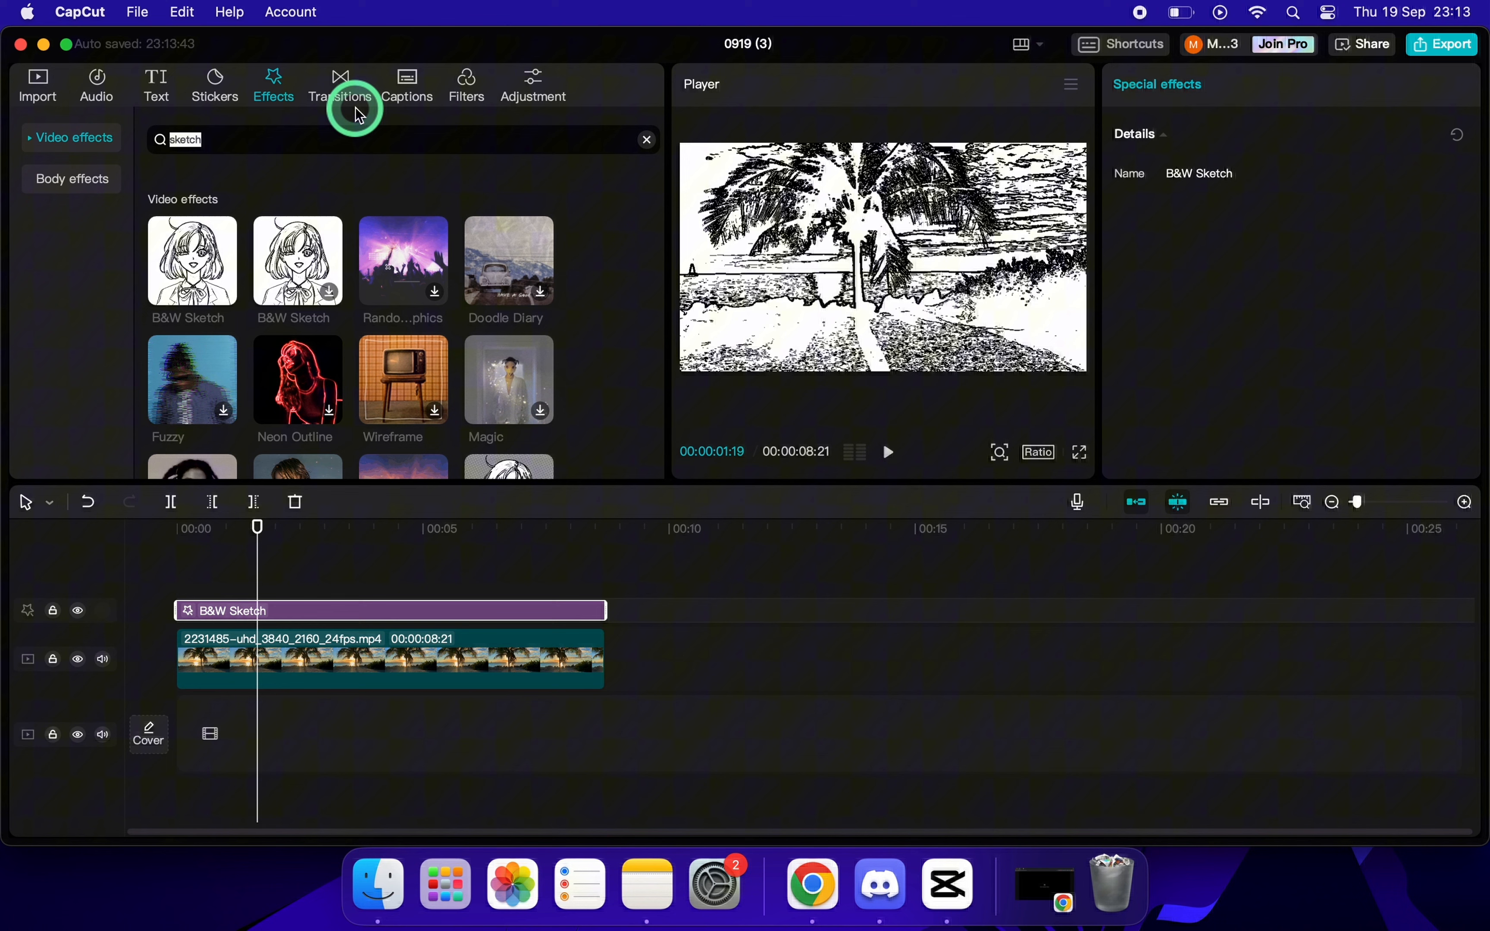
Search the video effects for "blur" and place the first Blur effect above B&W Sketch, spanning the whole clip.
click(647, 139)
click(559, 144)
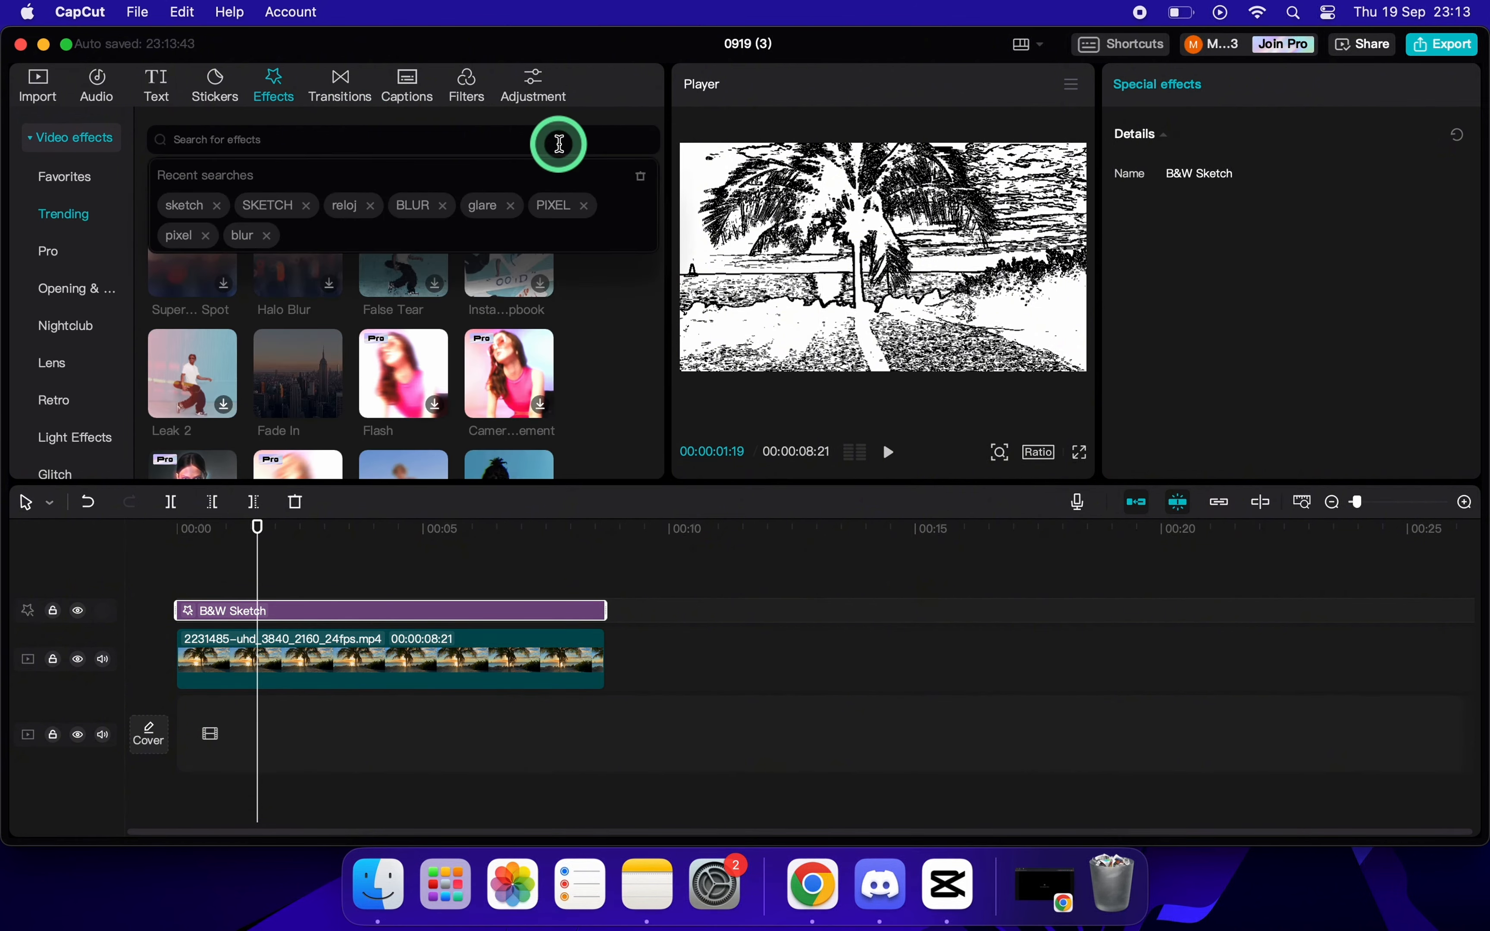
text(blur)
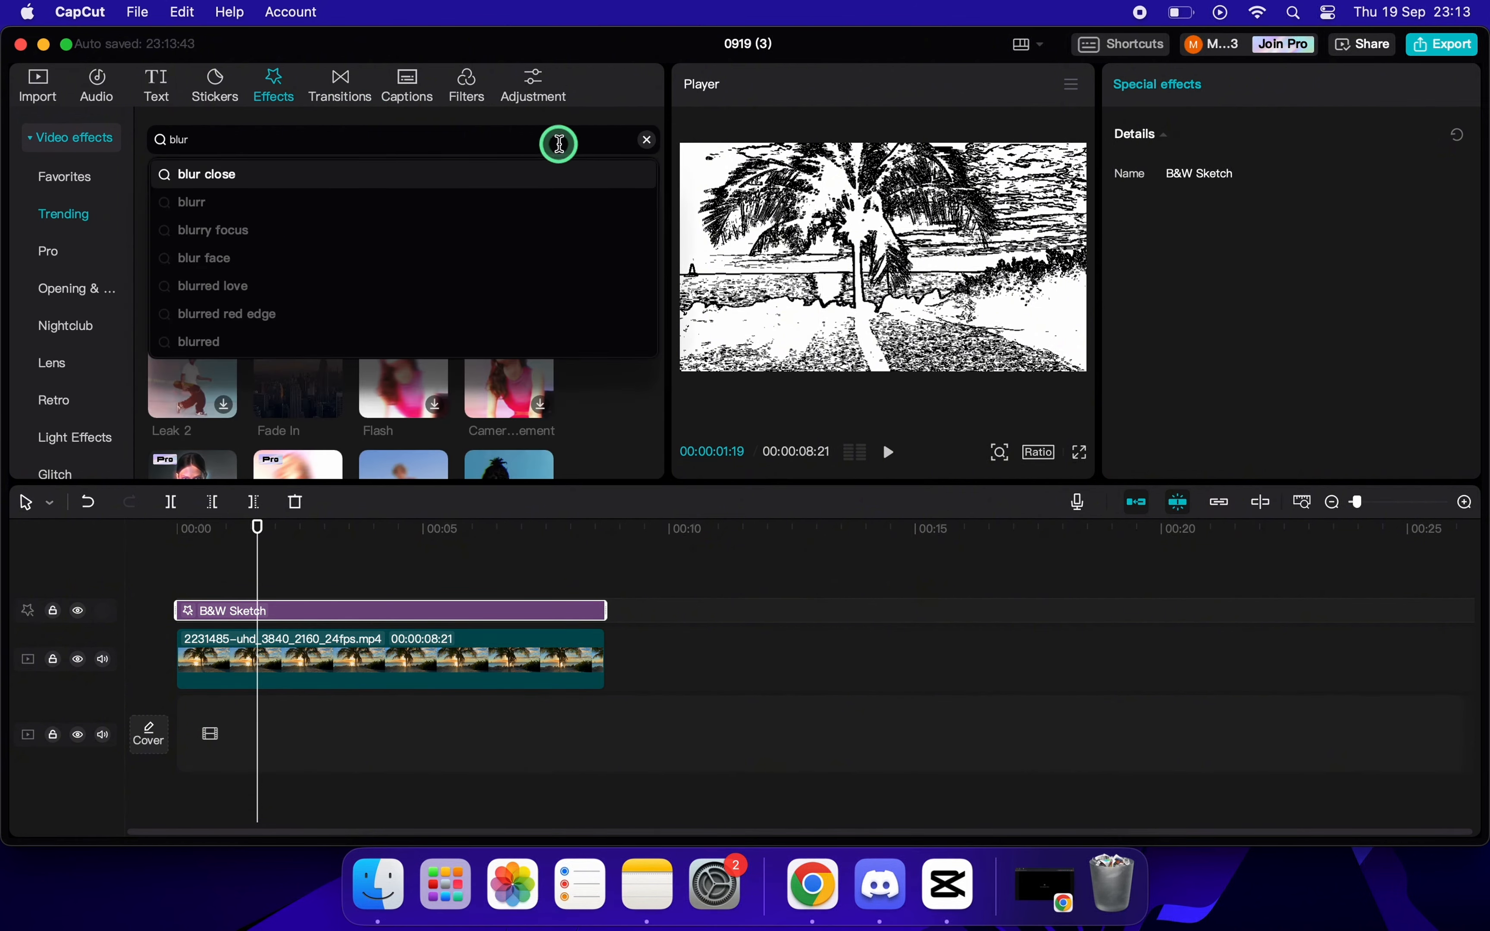
key(Return)
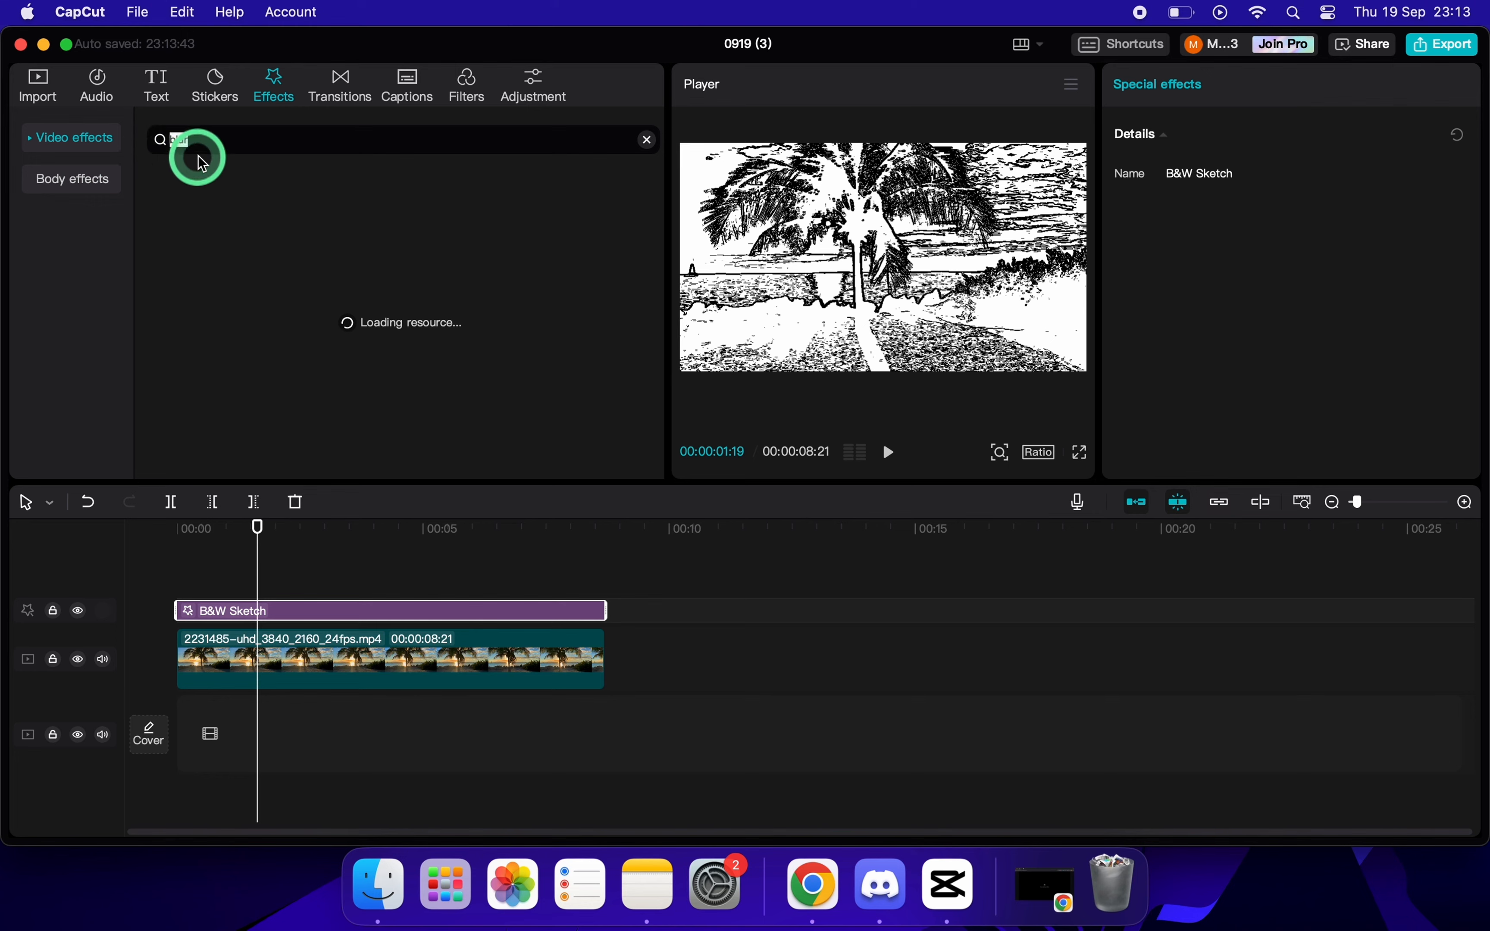
click(208, 261)
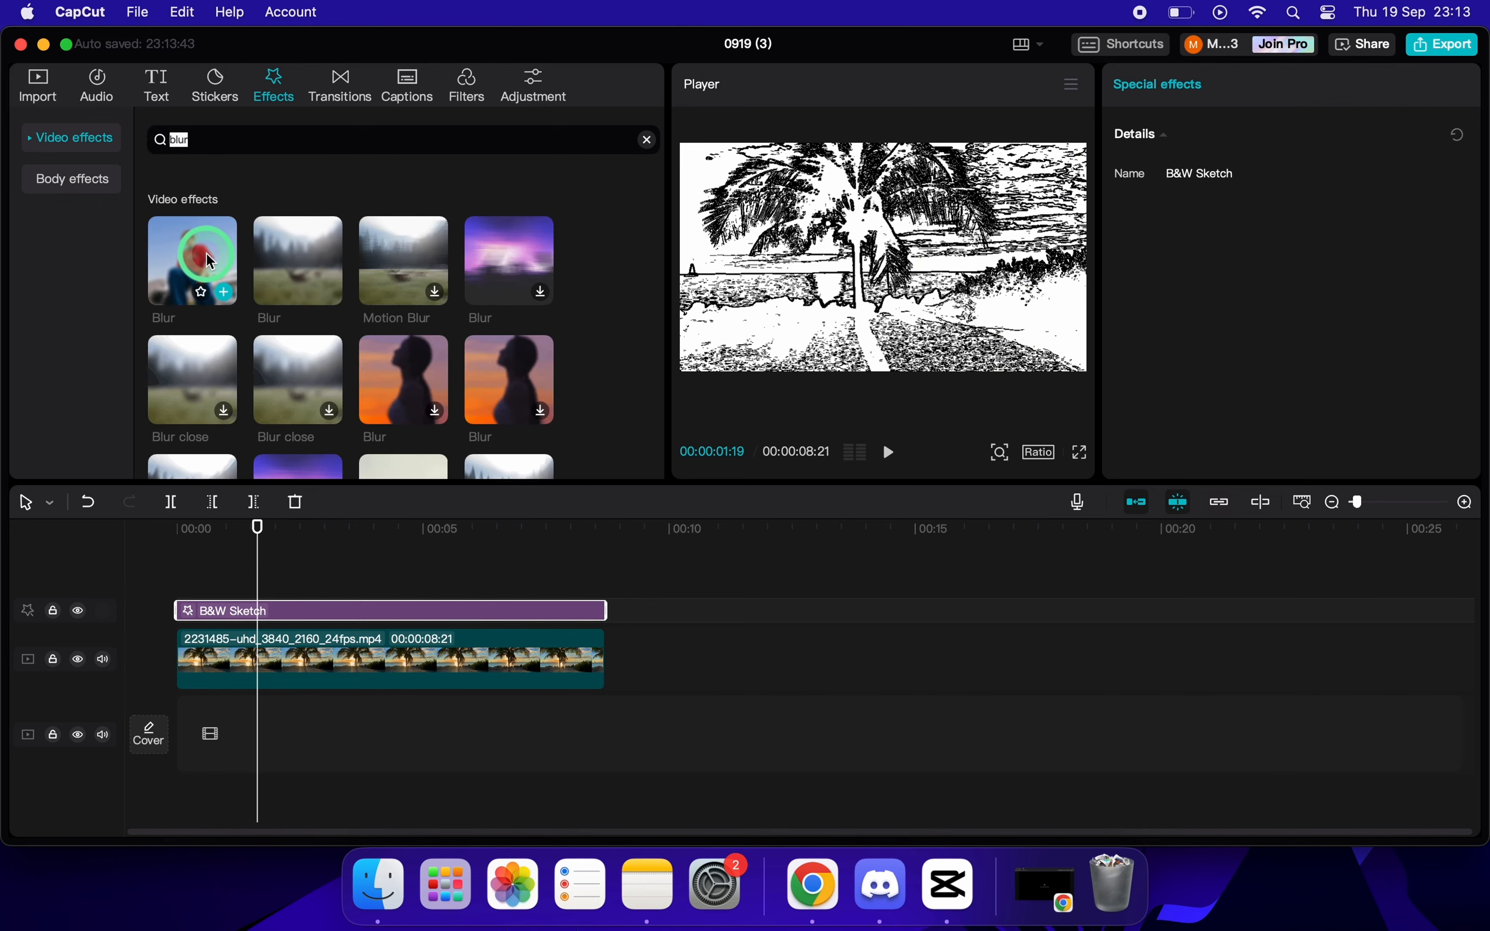
mouse_move(209, 261)
mouse_down()
mouse_move(190, 591)
mouse_move(228, 613)
mouse_move(187, 609)
mouse_up()
drag(197, 536, 102, 538)
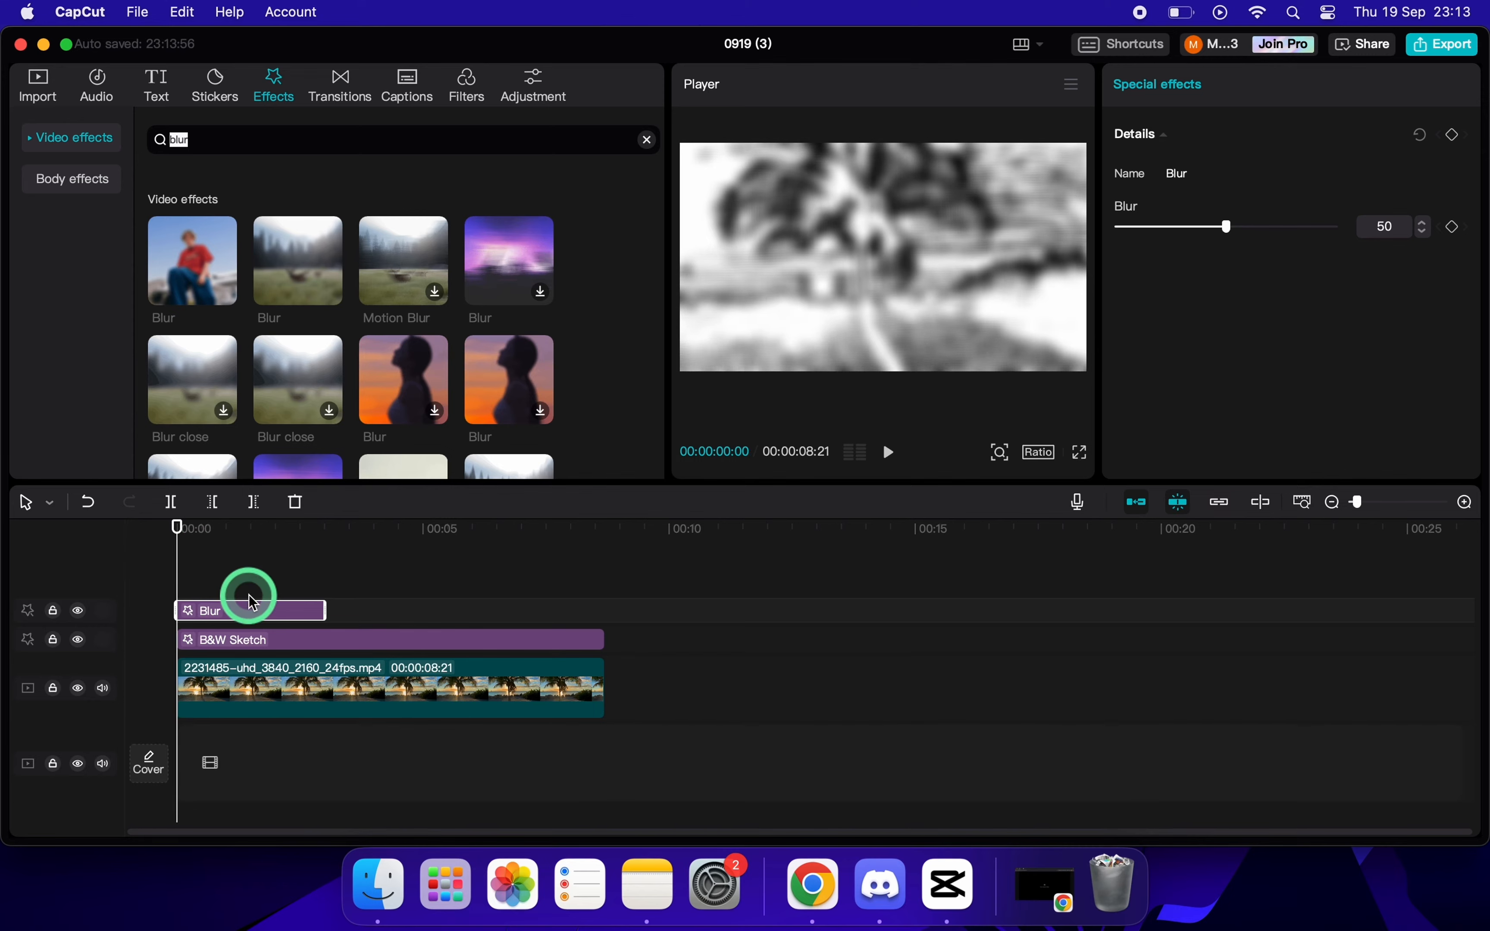
drag(323, 608, 605, 608)
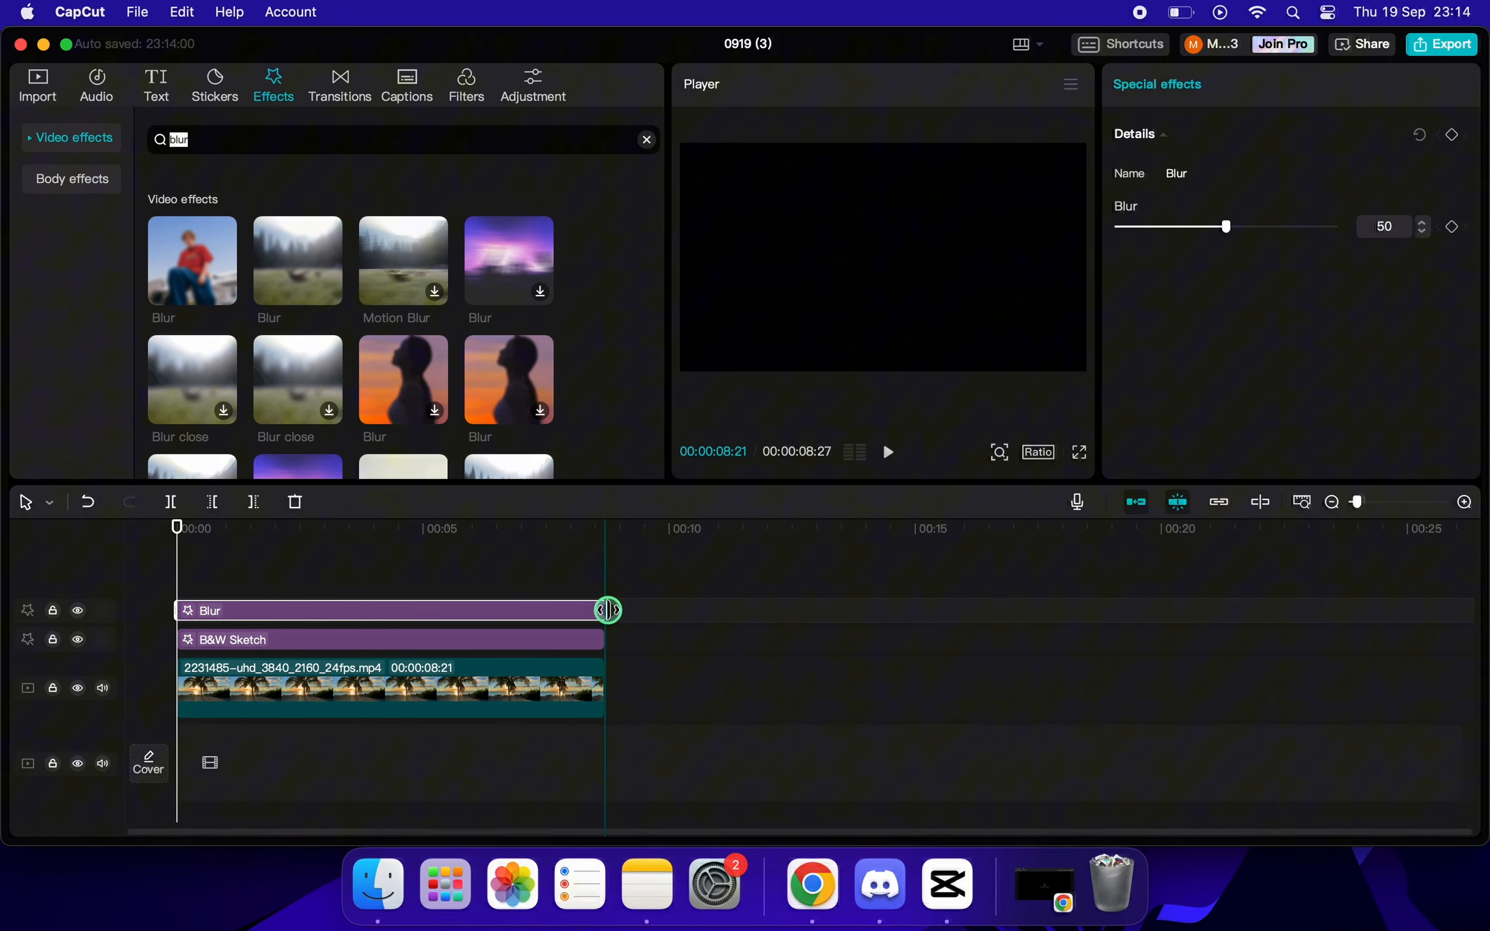
key(space)
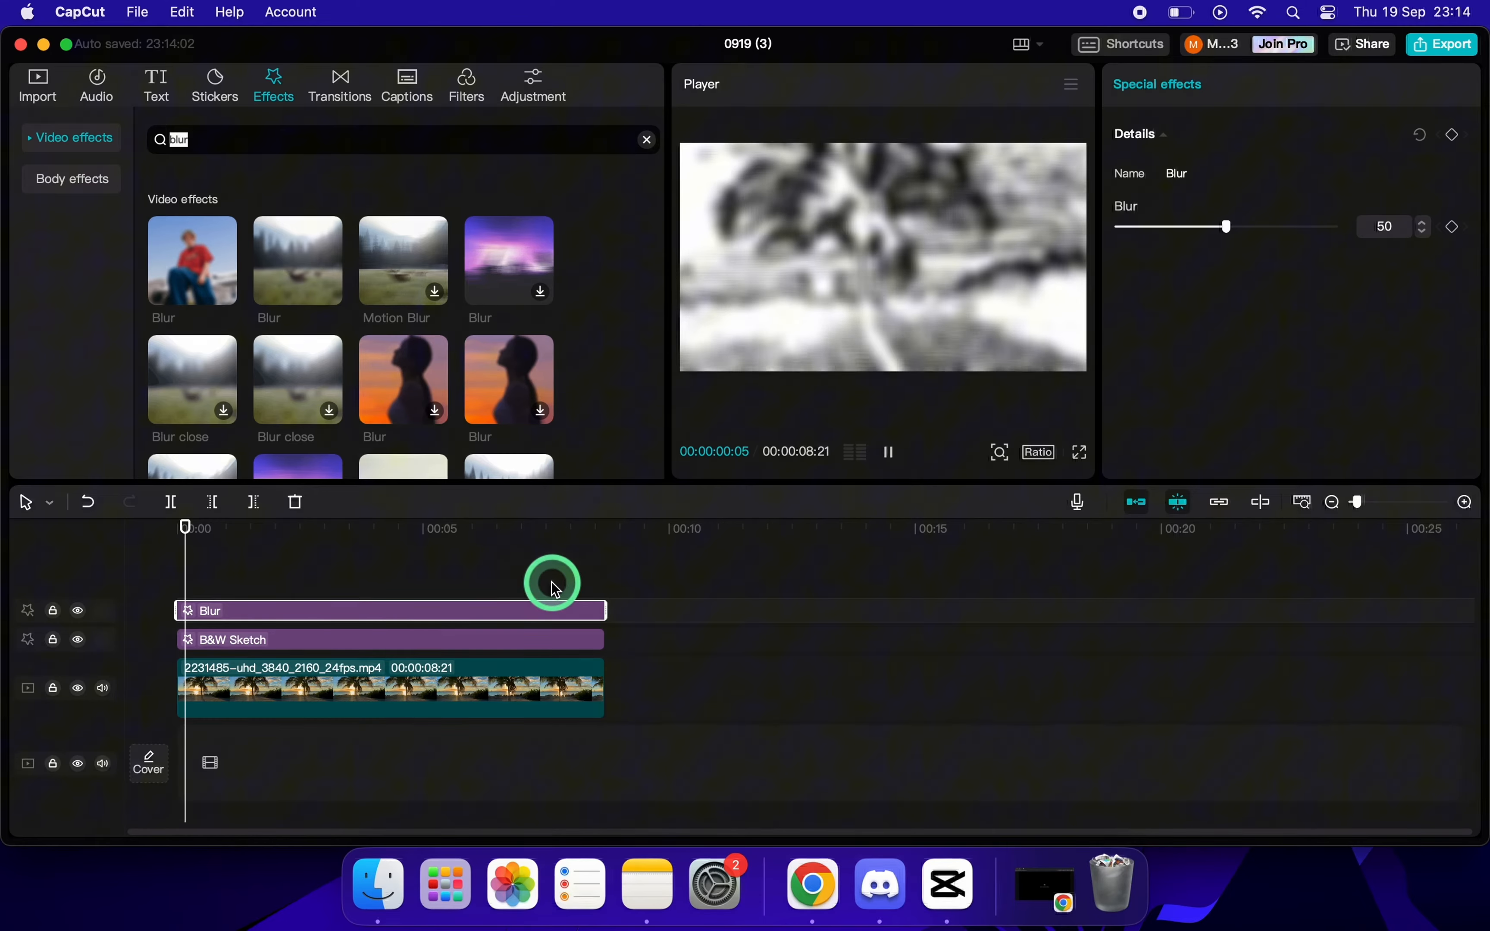
key(space)
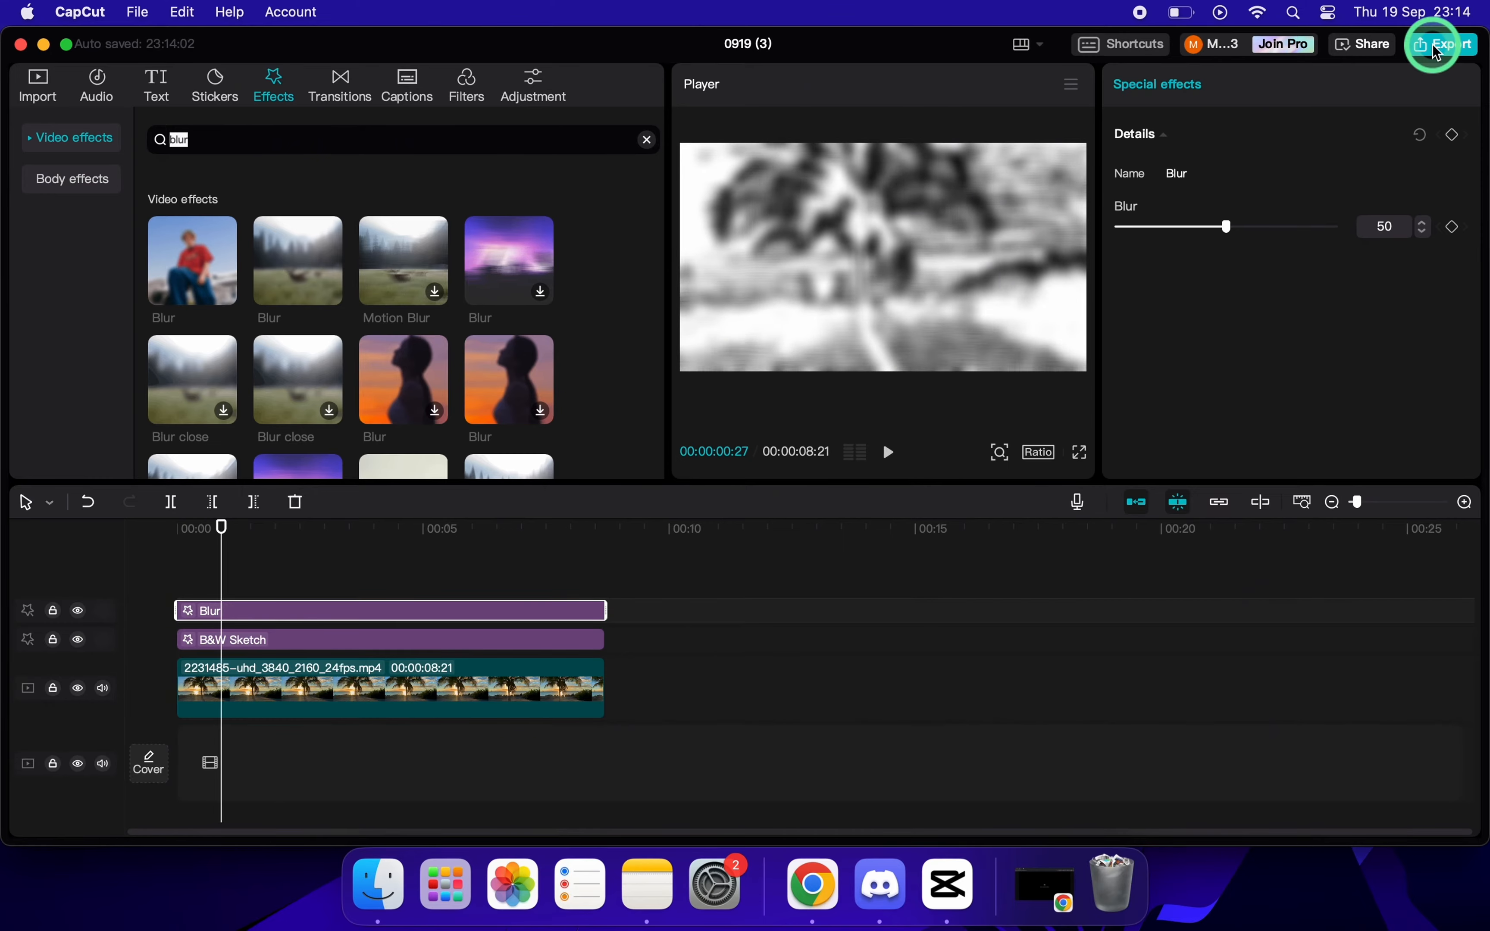
Export the blurred sketch version as "part 1" in 4K at 60fps and close the export window.
click(1448, 58)
drag(978, 156, 818, 169)
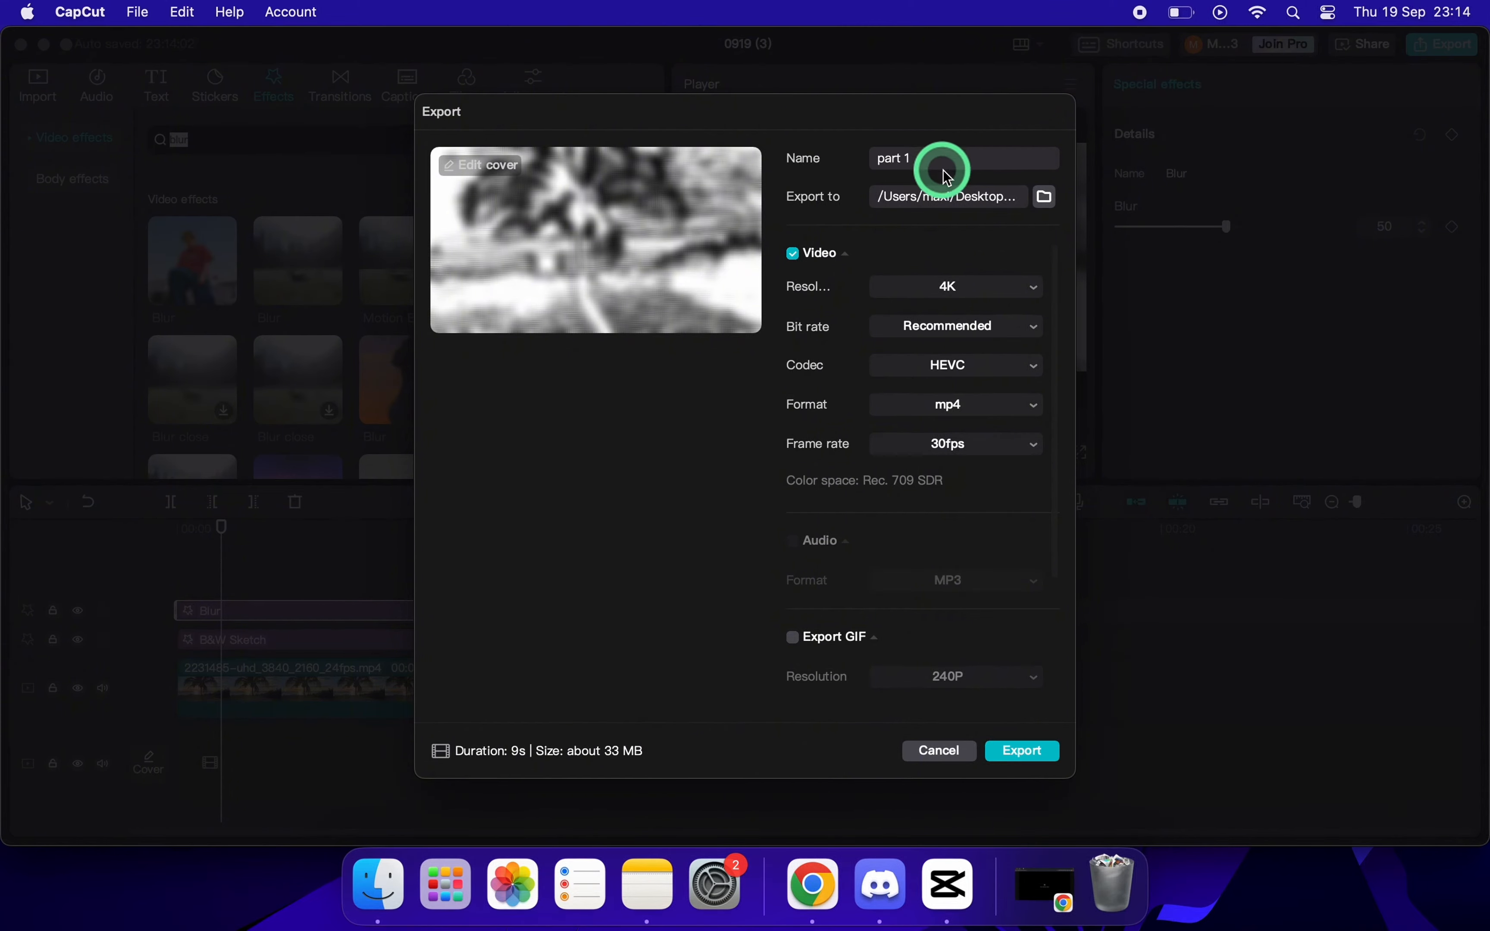
click(979, 287)
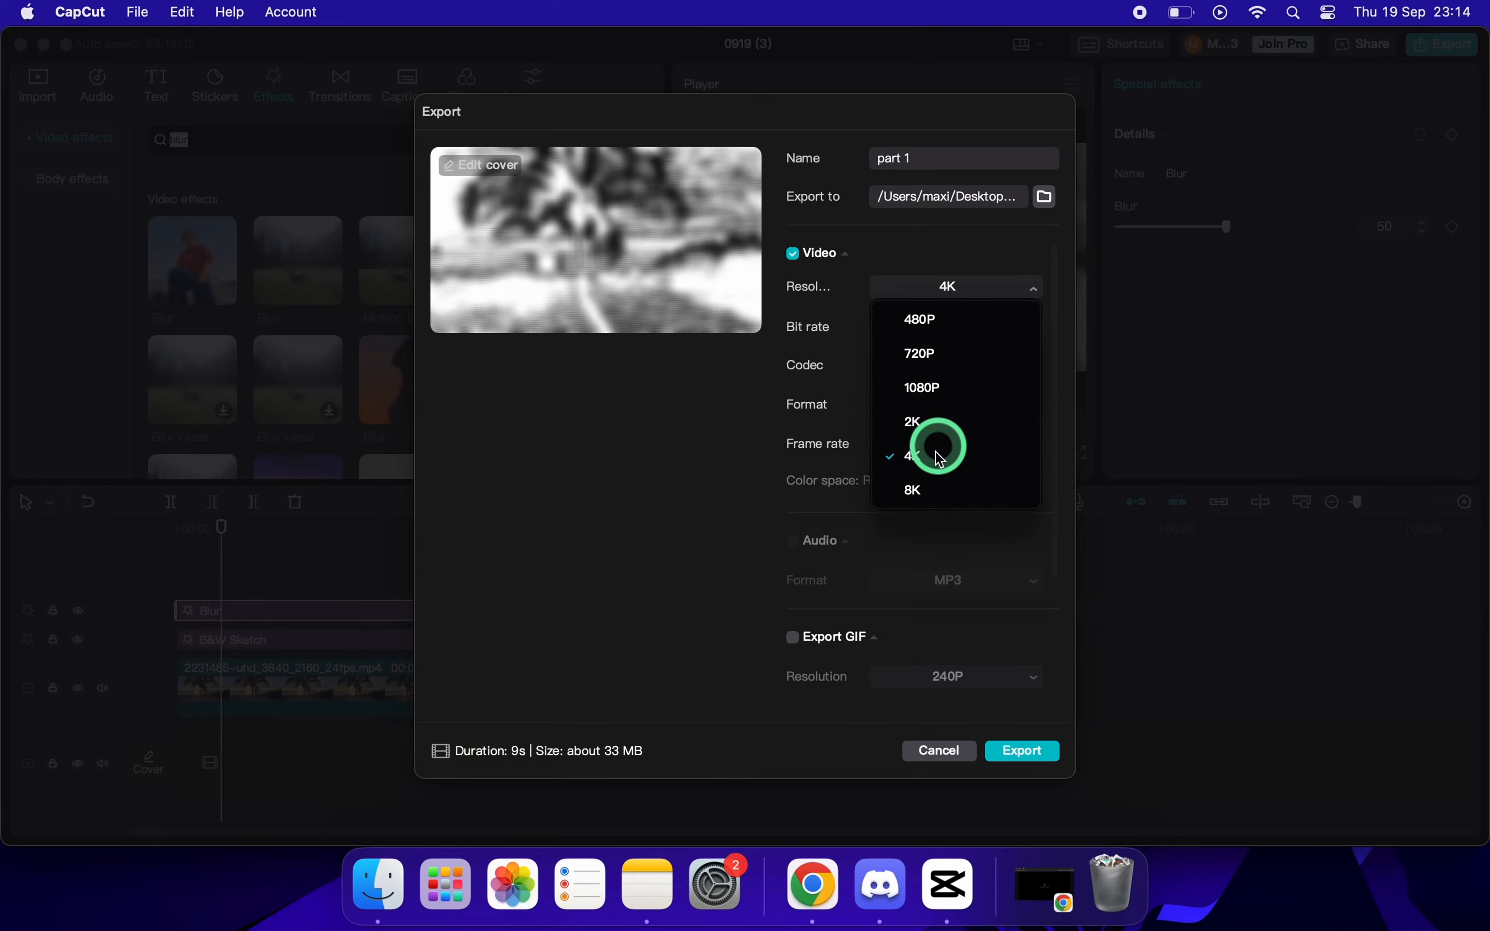
click(941, 459)
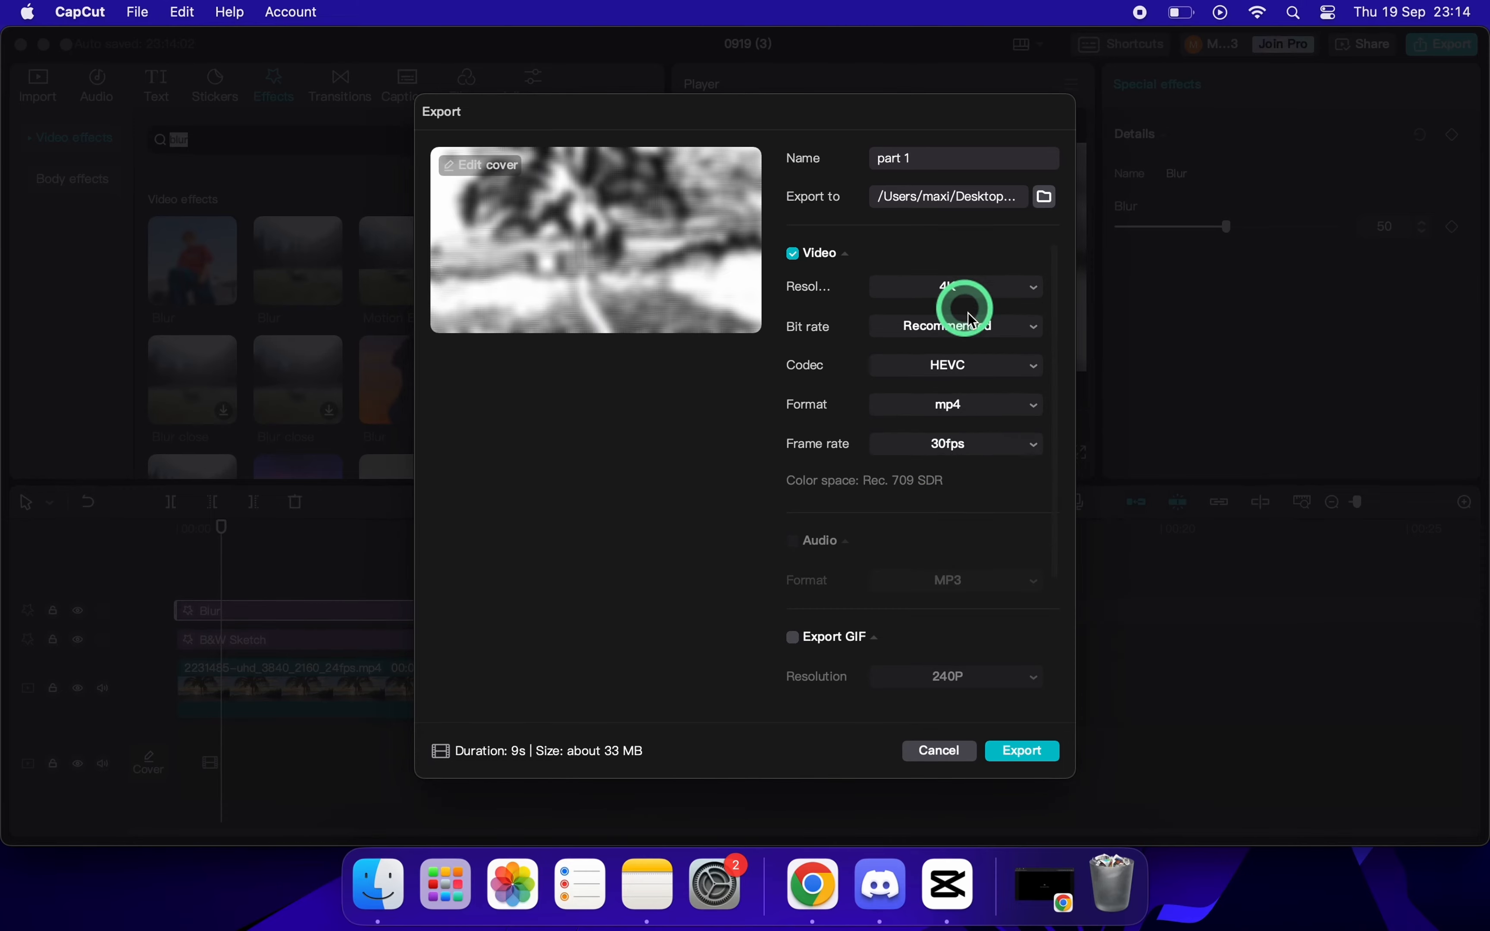
click(992, 455)
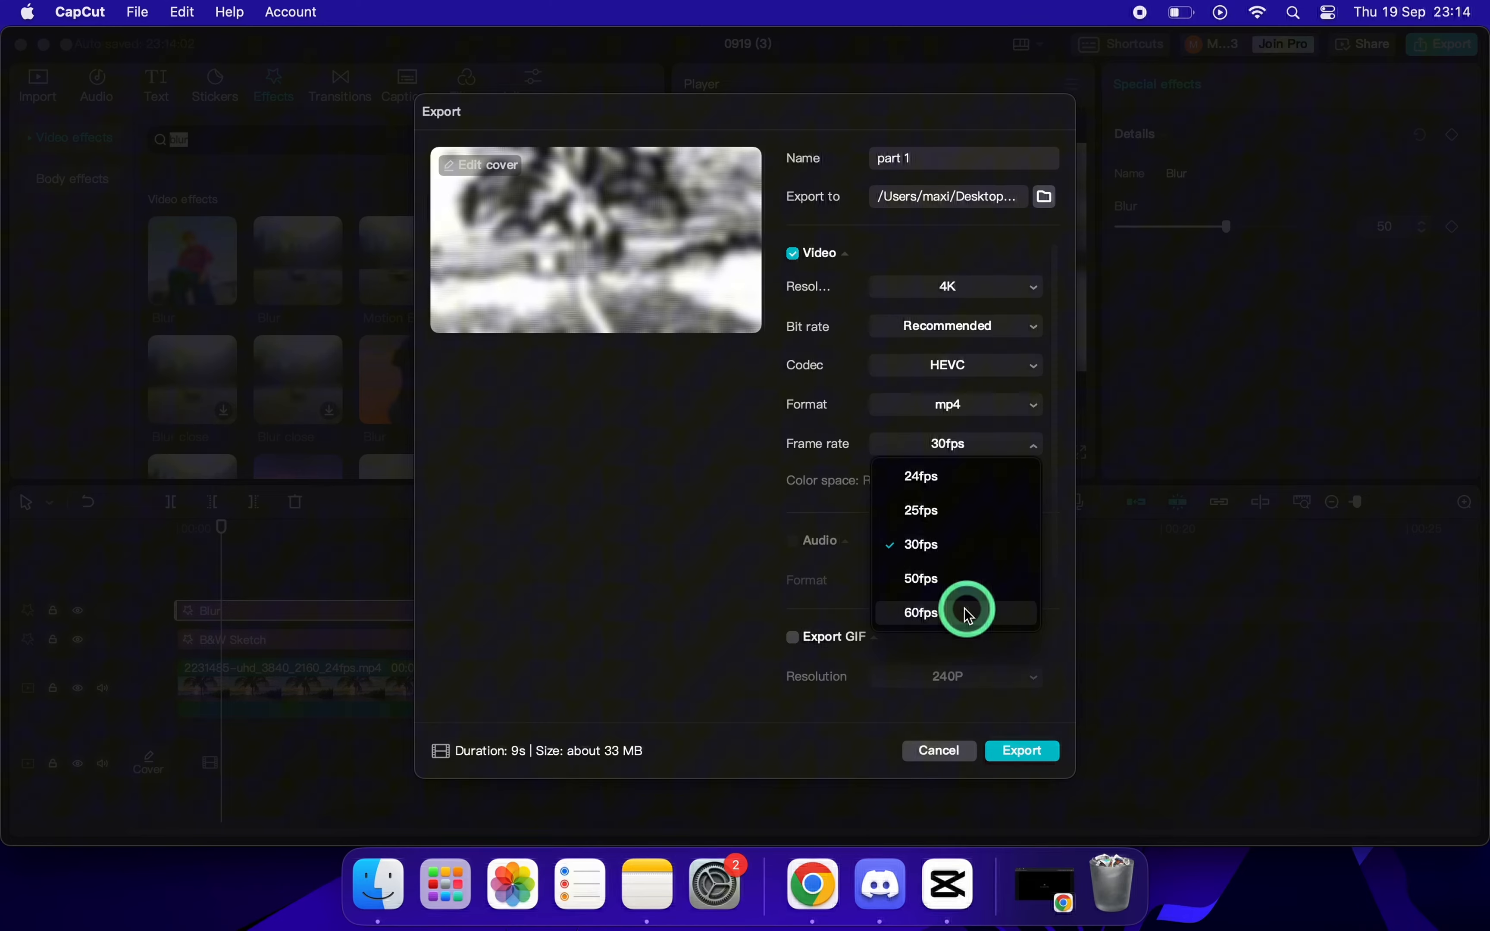
click(988, 625)
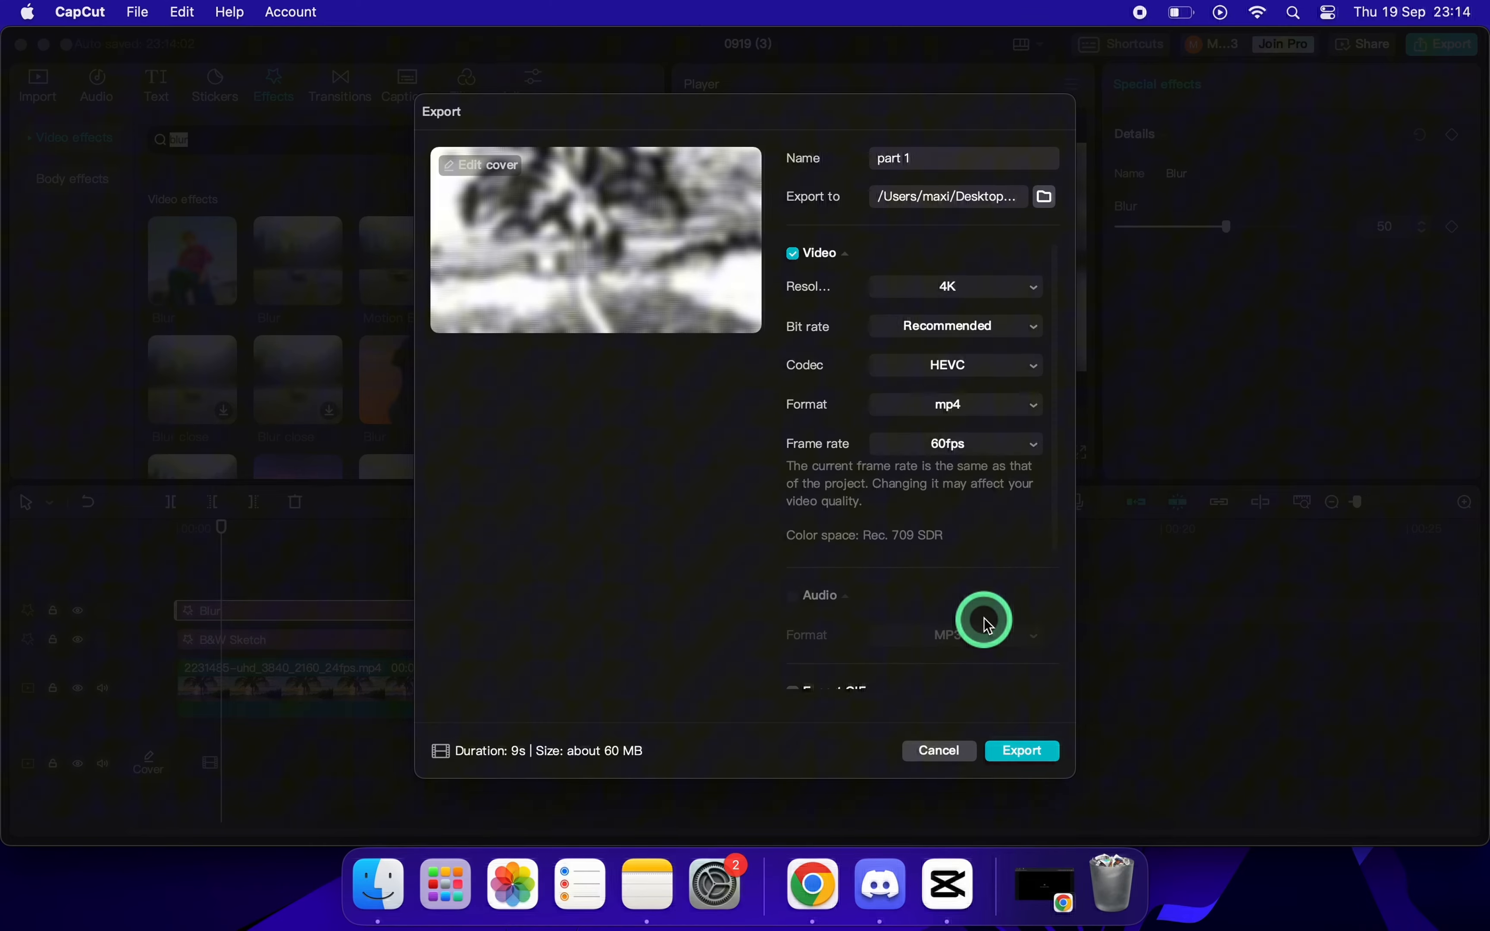
scroll(987, 625, down, 4)
click(1026, 751)
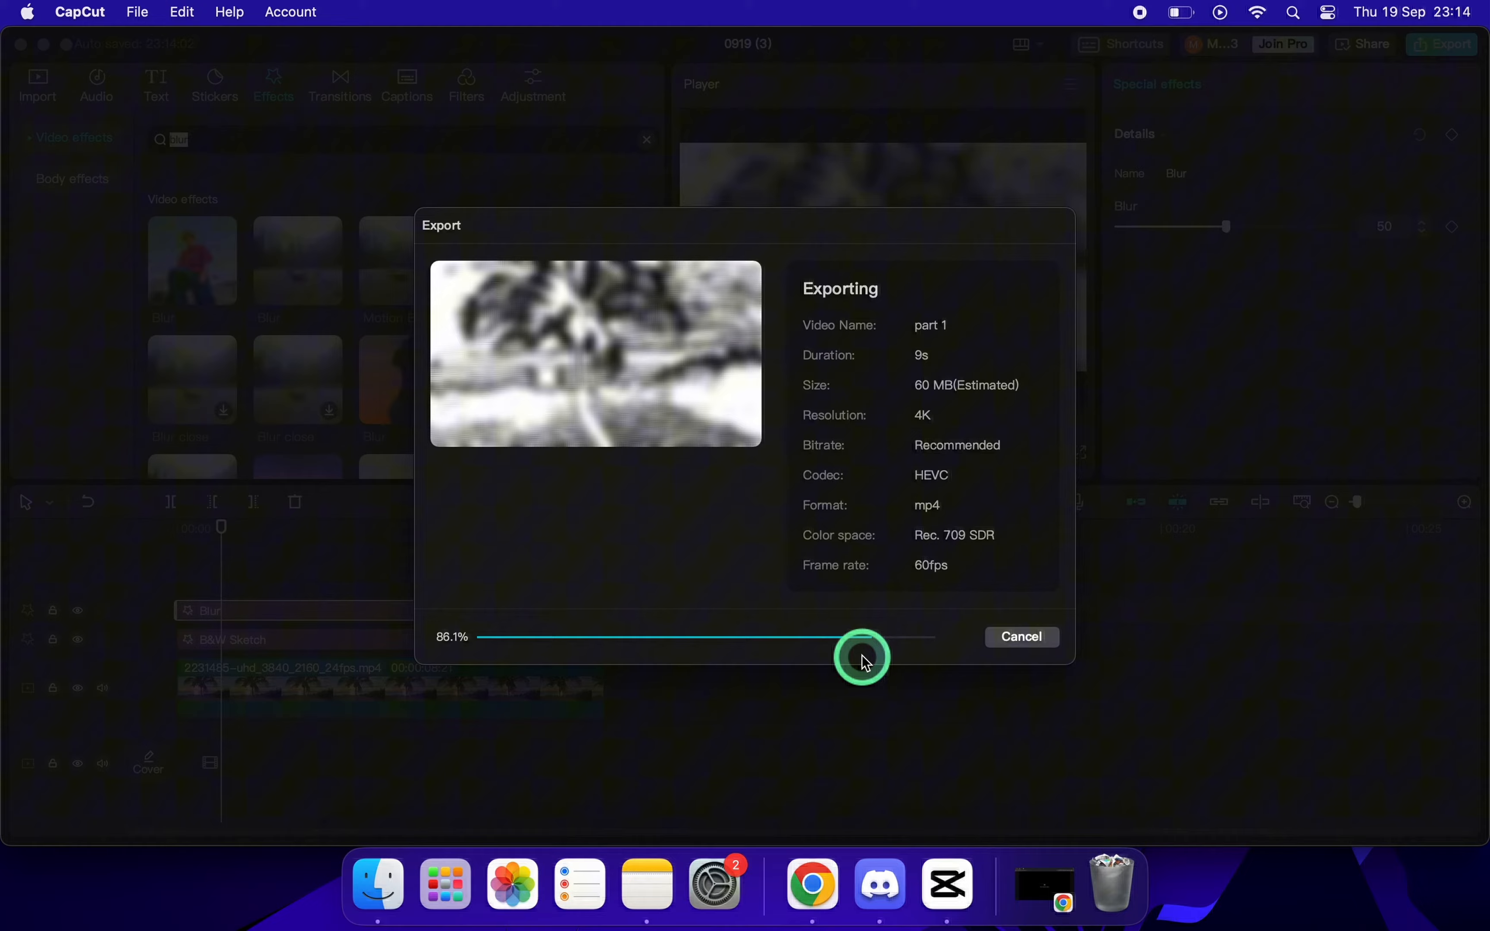
click(942, 744)
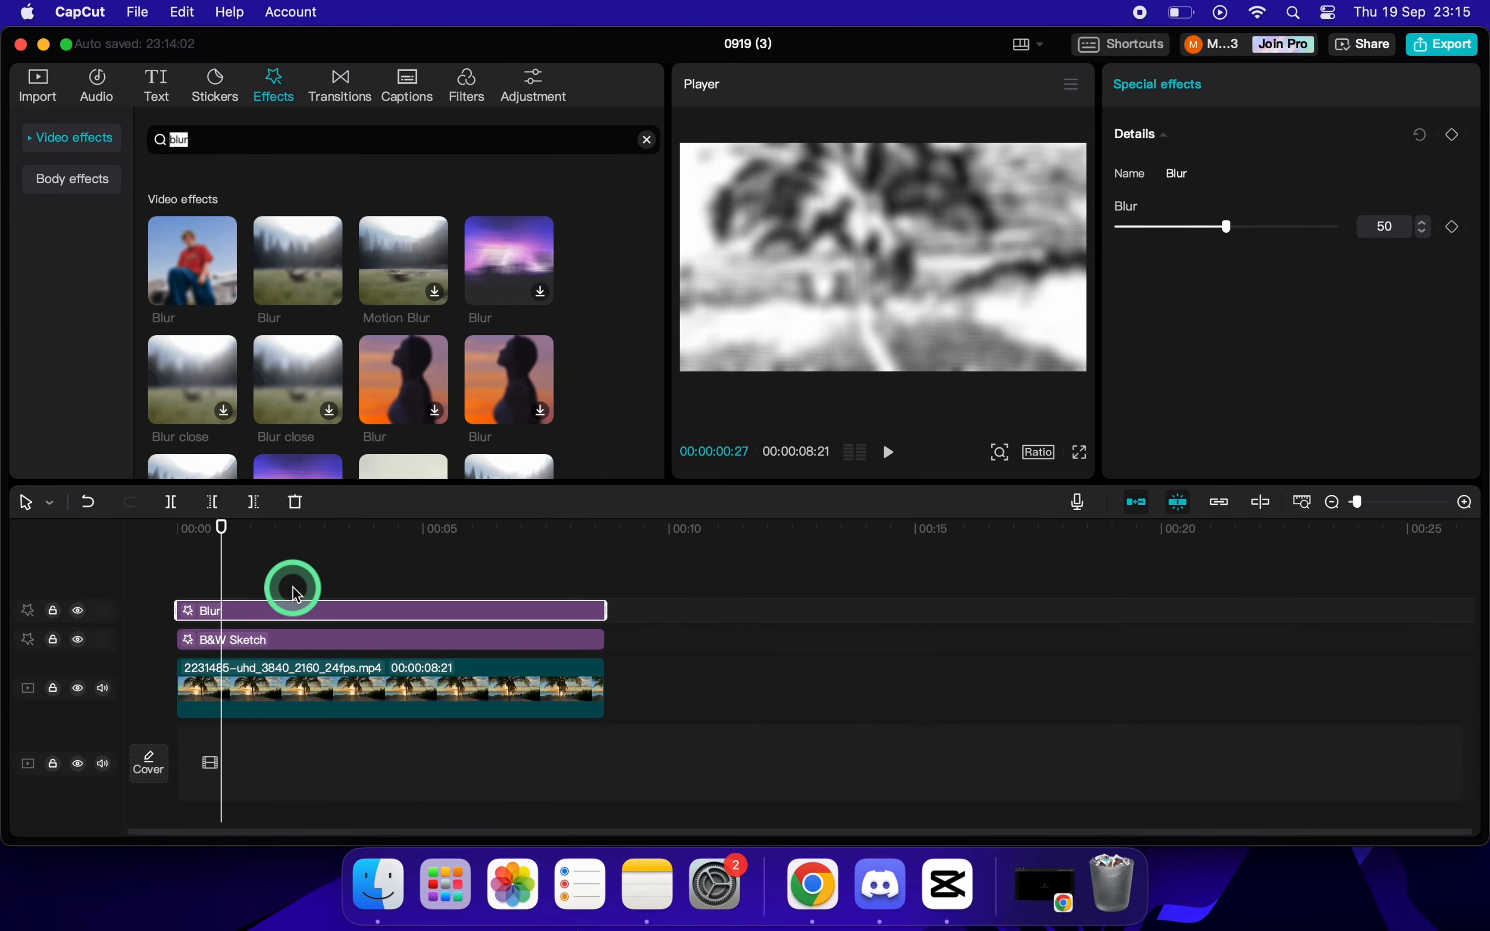
Delete the B&W Sketch effect from the timeline.
click(283, 642)
right_click(309, 644)
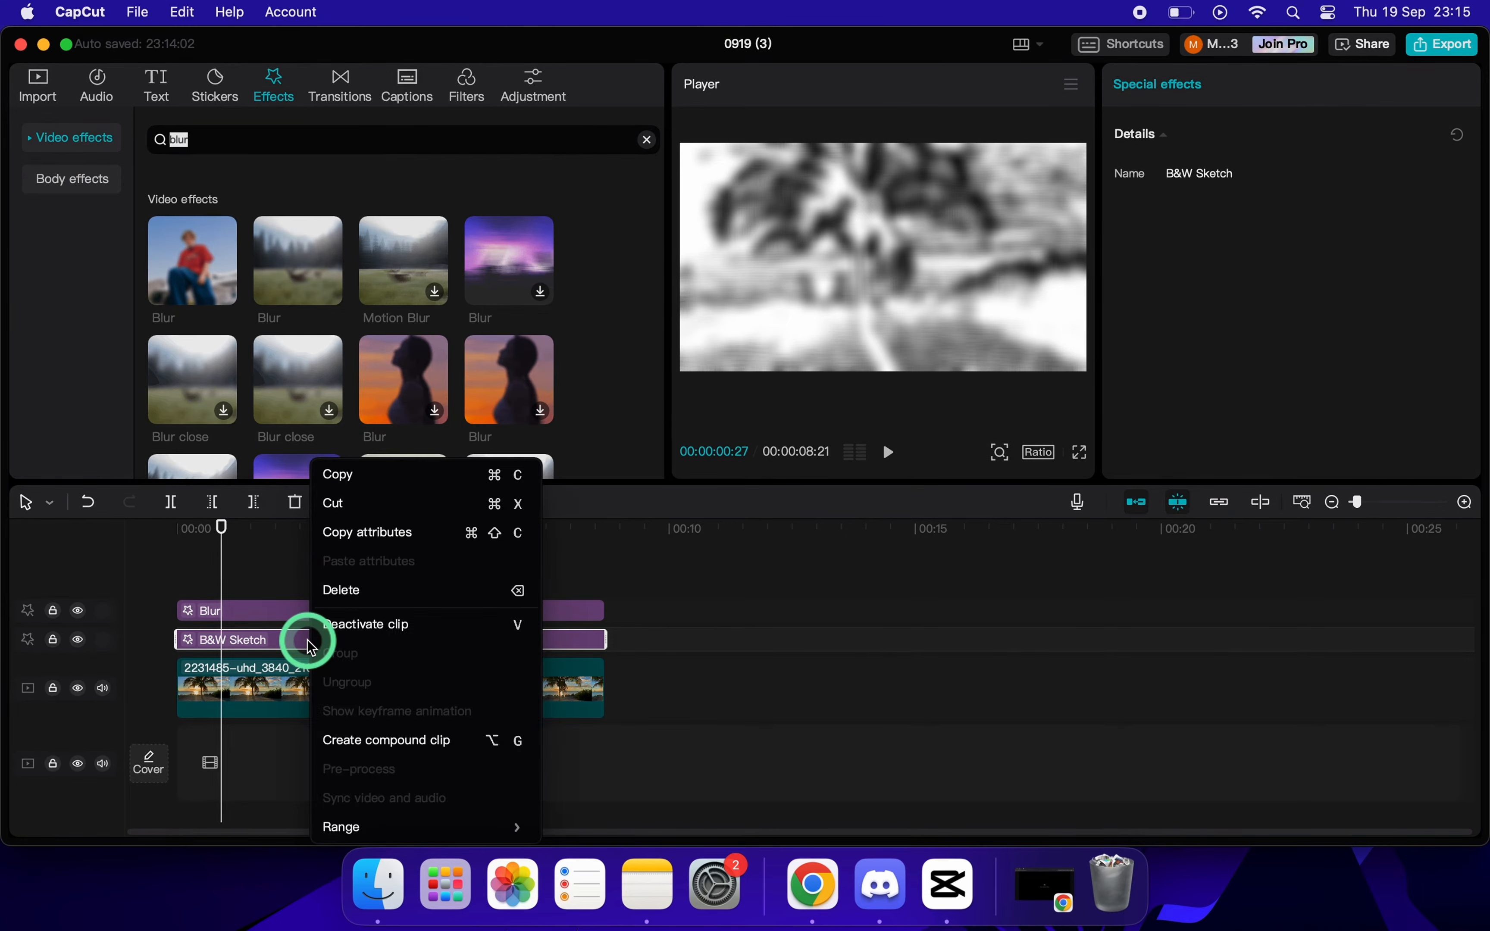
click(424, 589)
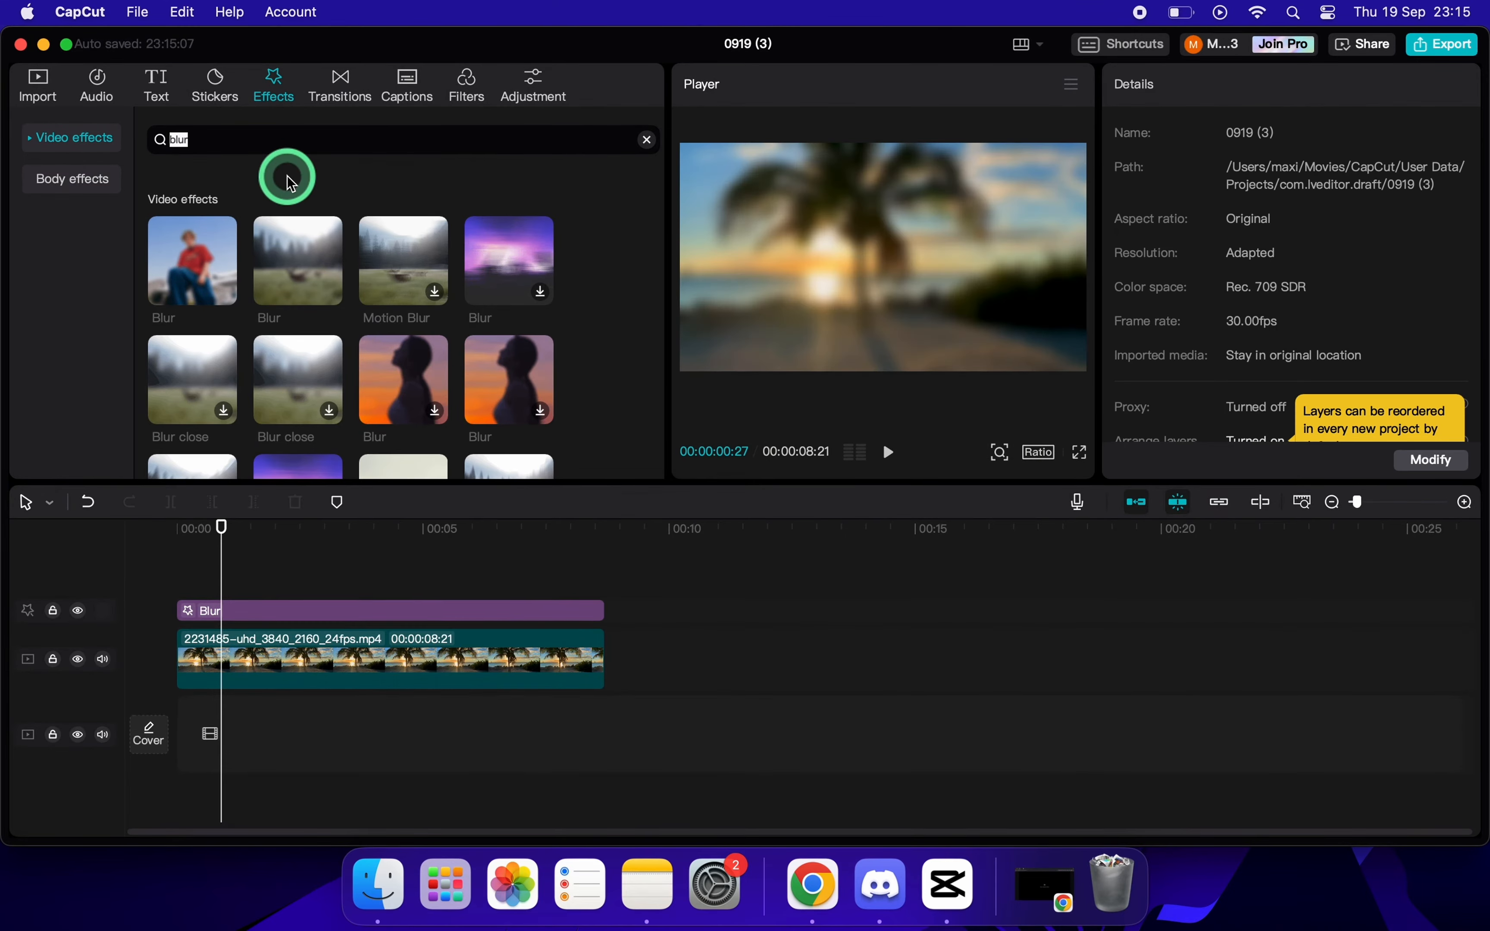
Search the video effects for "neon" and place the first Neon effect above Blur, spanning the whole clip.
click(654, 139)
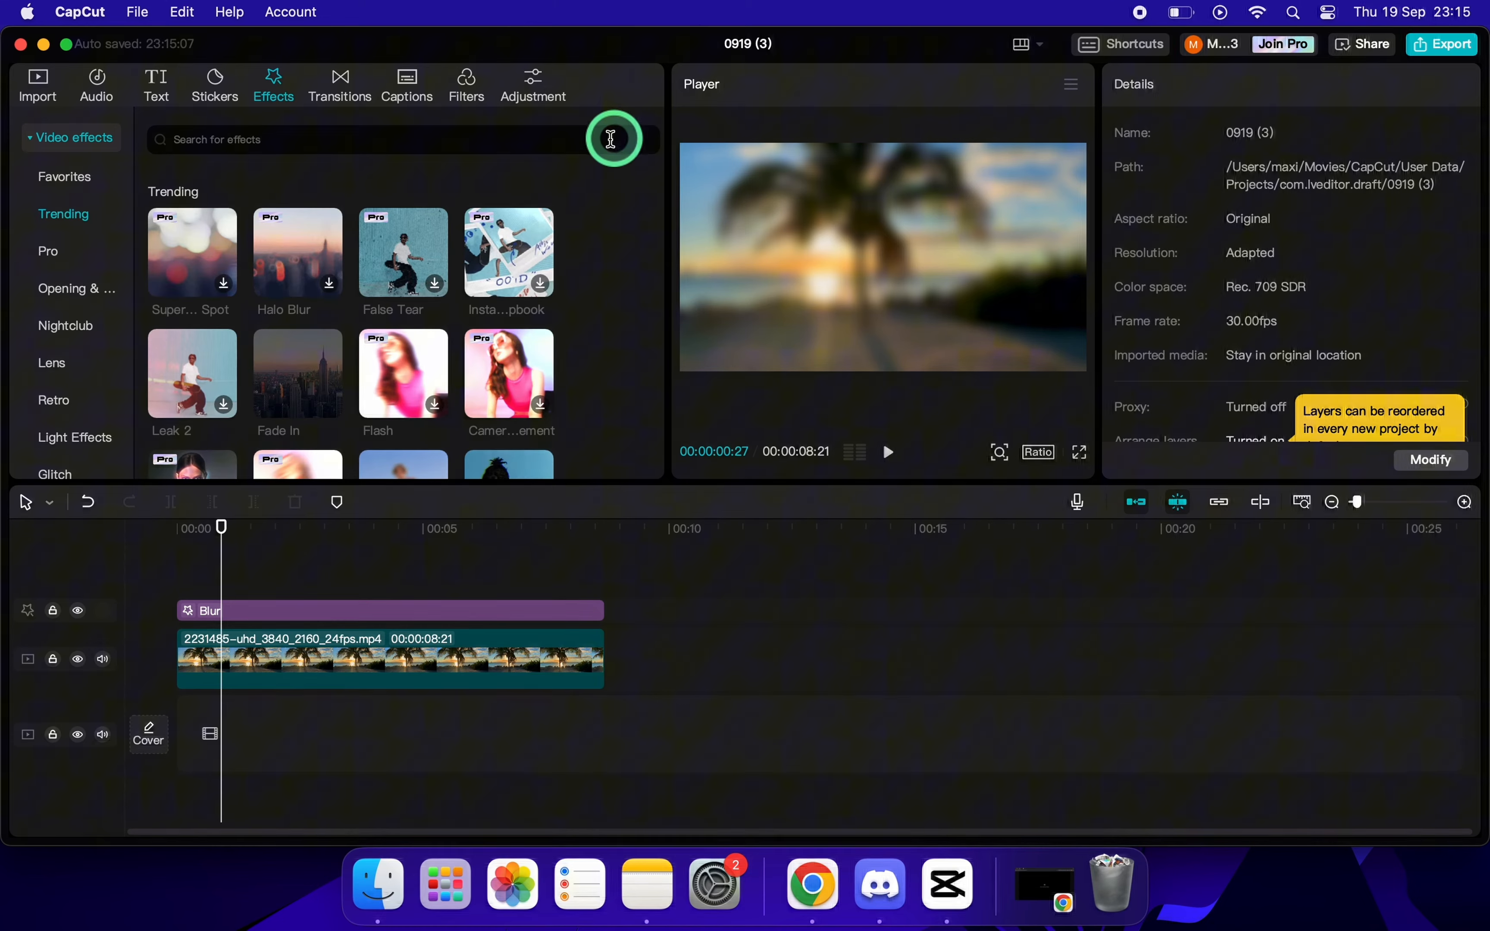
click(567, 143)
text(neon)
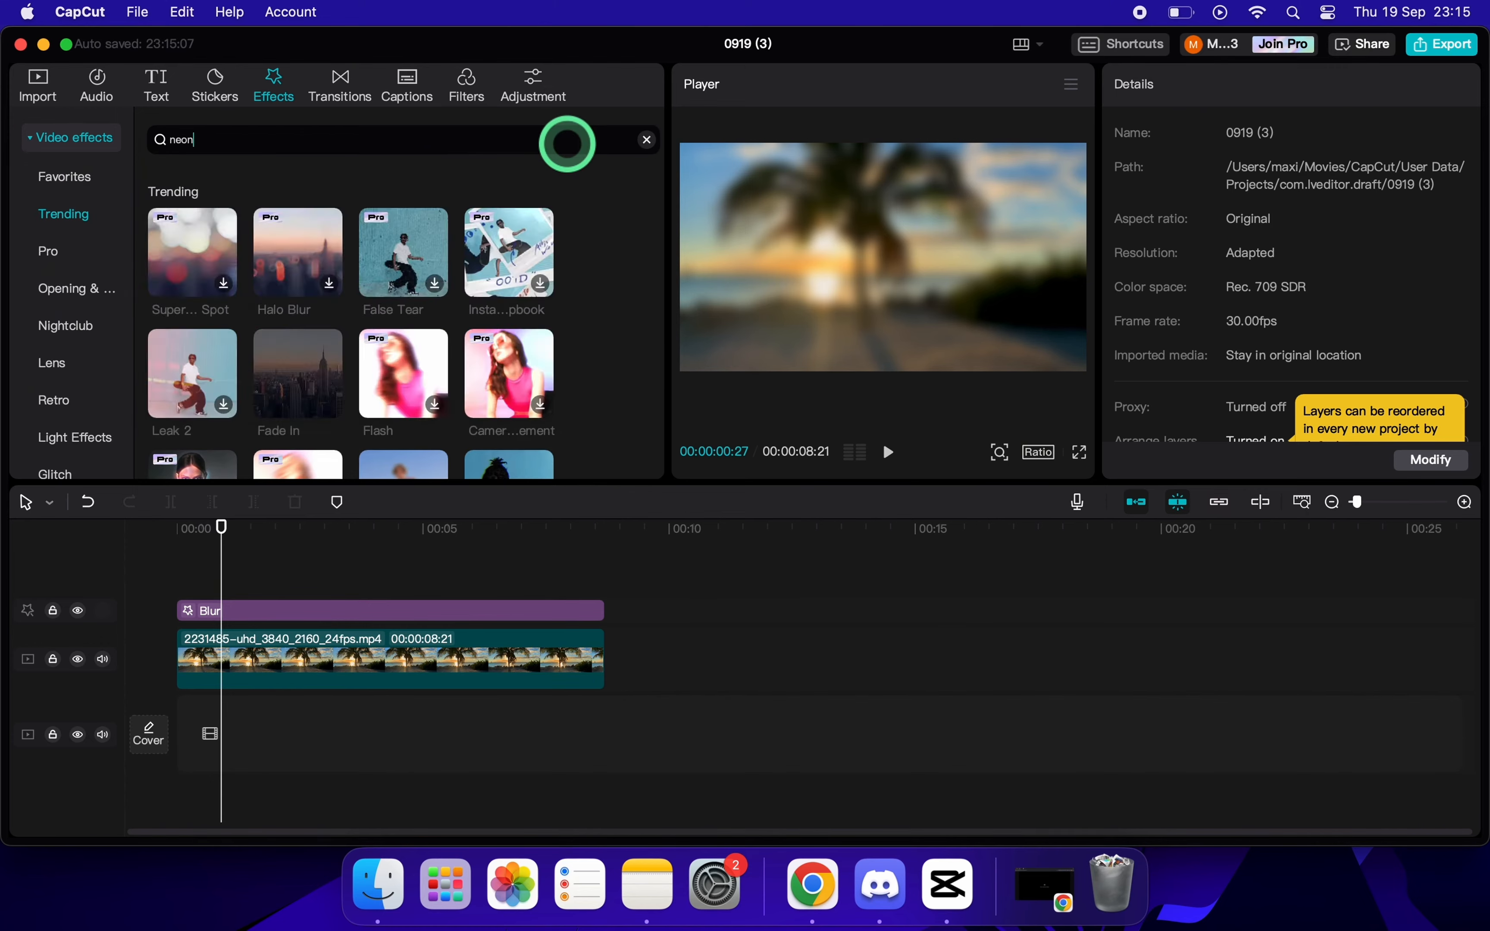
key(Return)
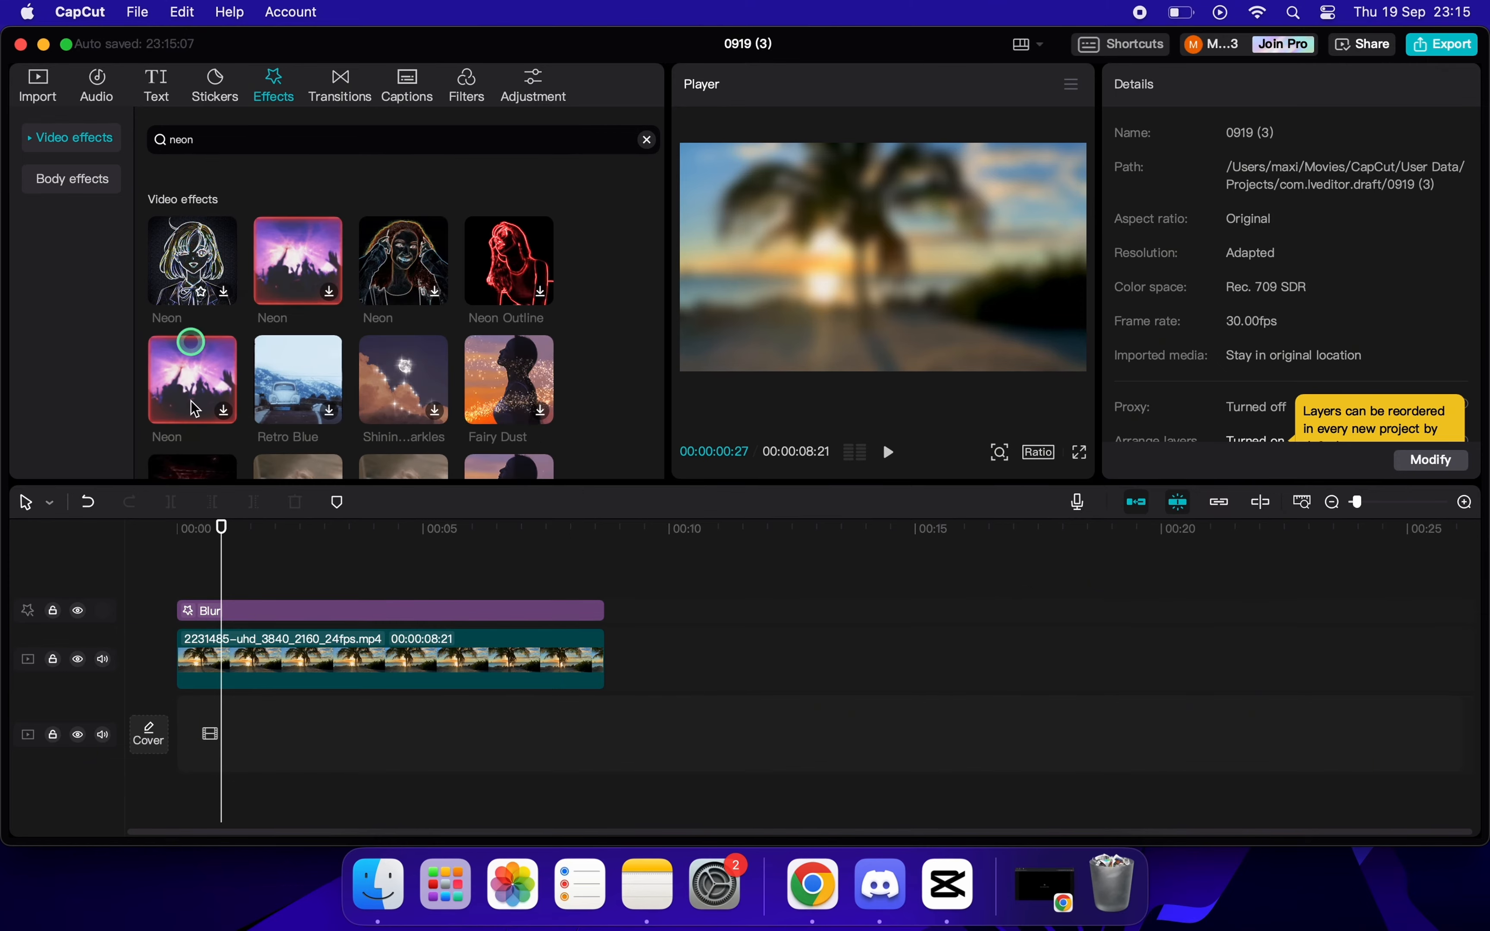
drag(195, 407, 184, 596)
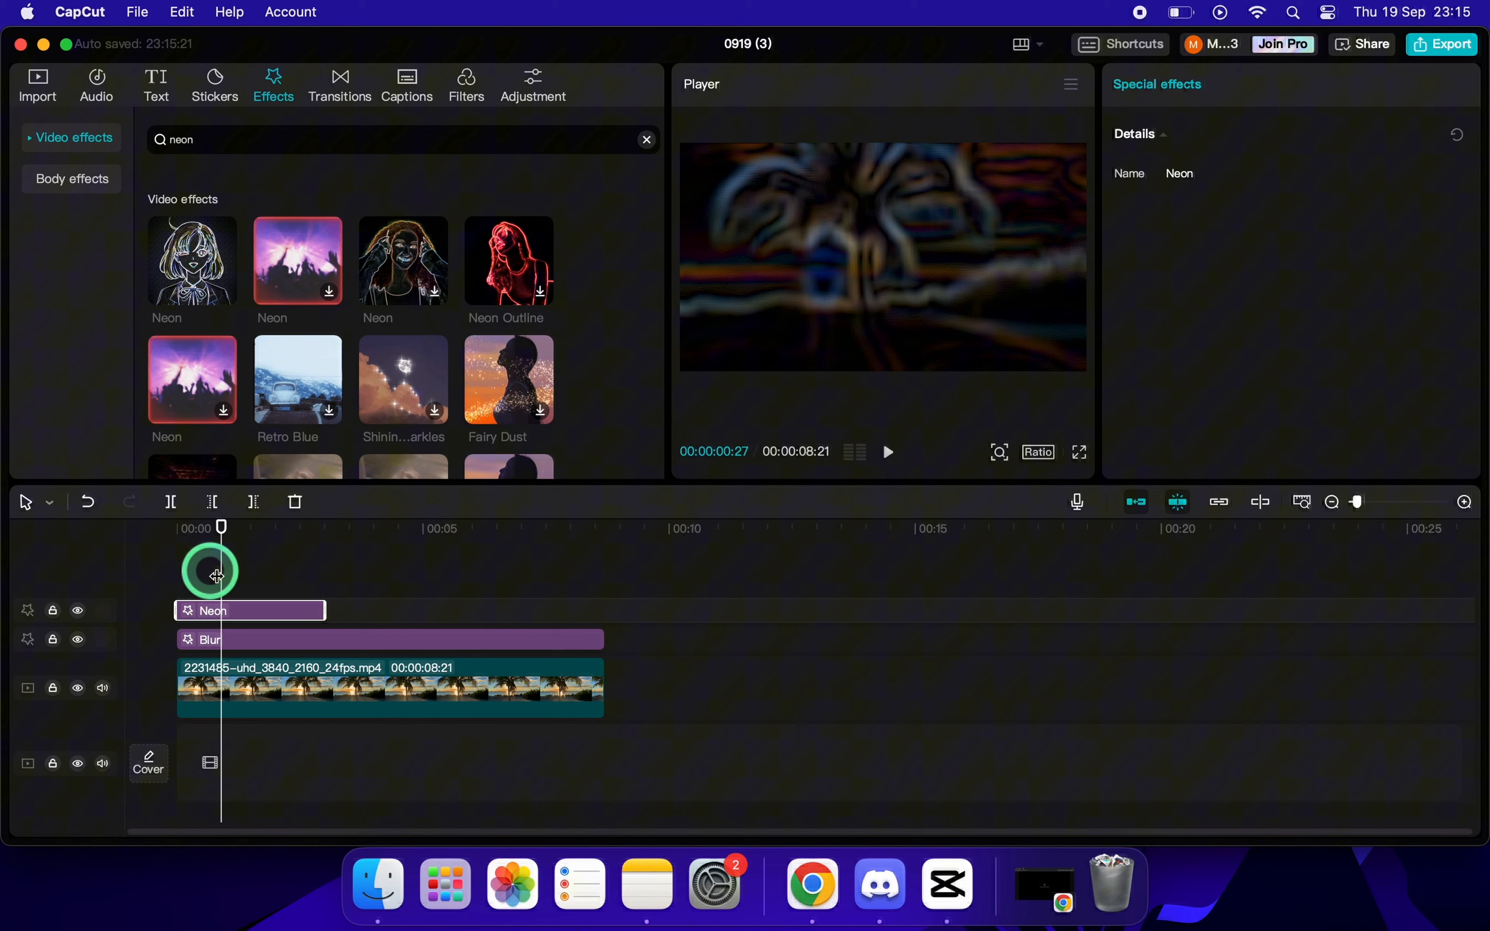
click(165, 534)
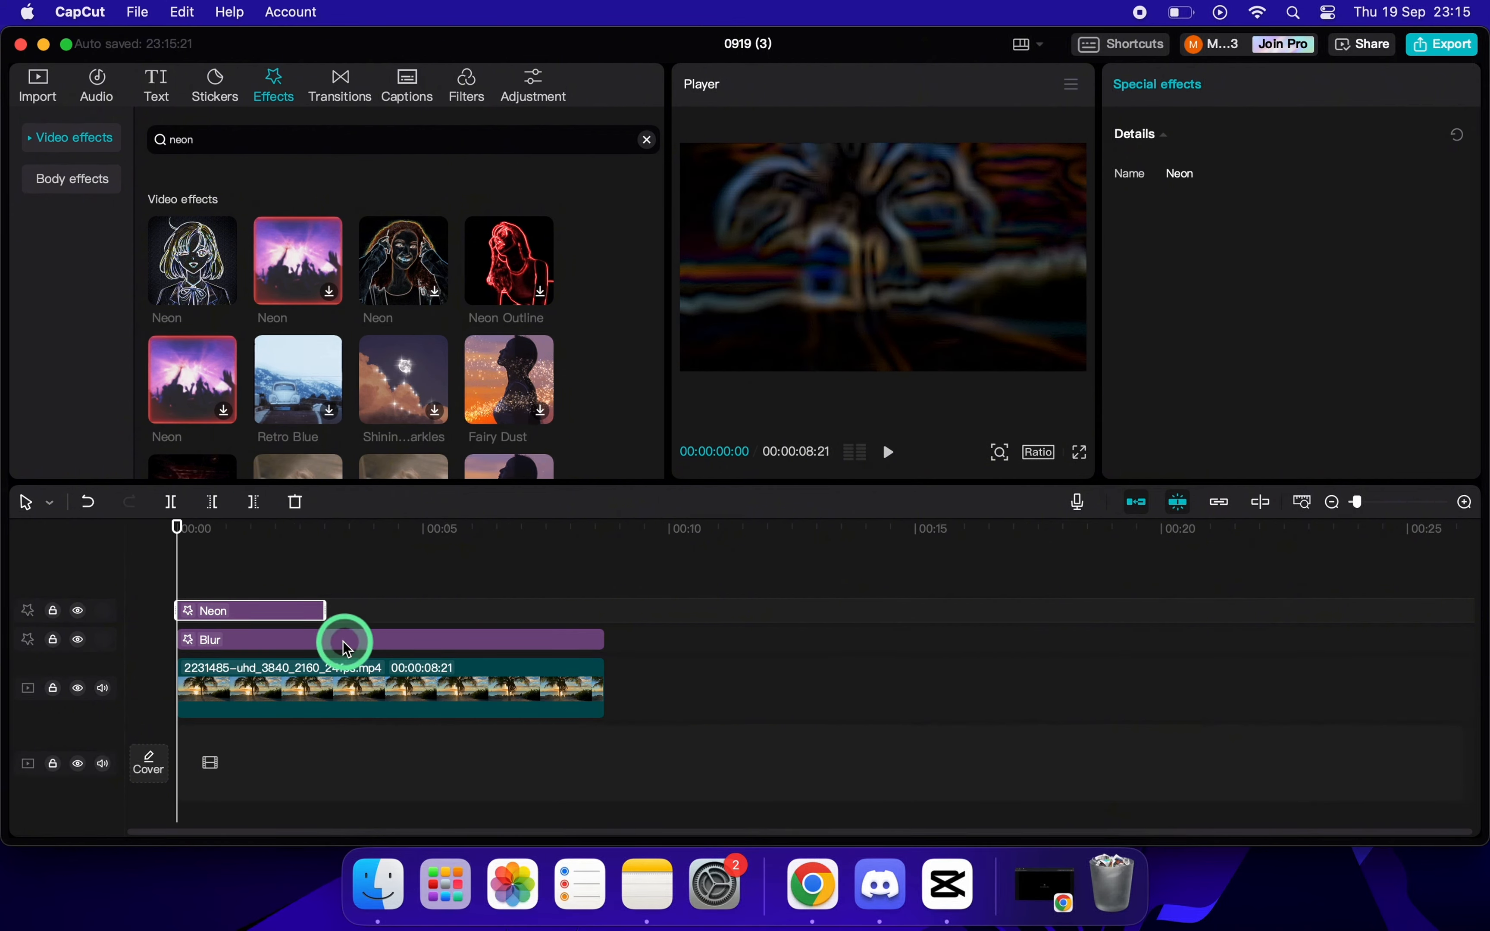
drag(325, 614, 600, 614)
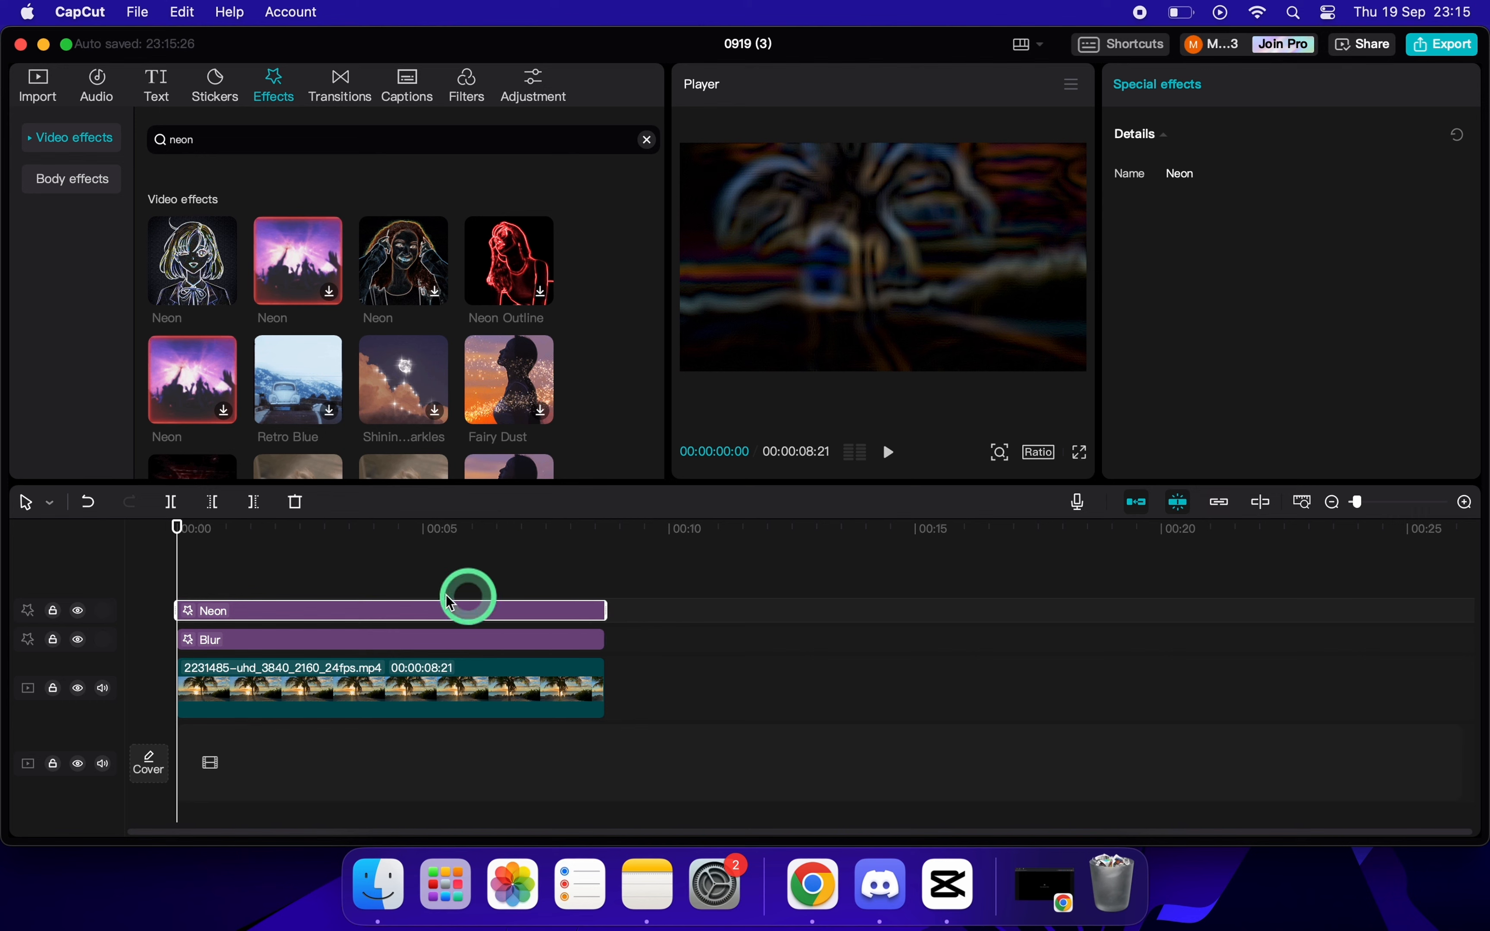
key(space)
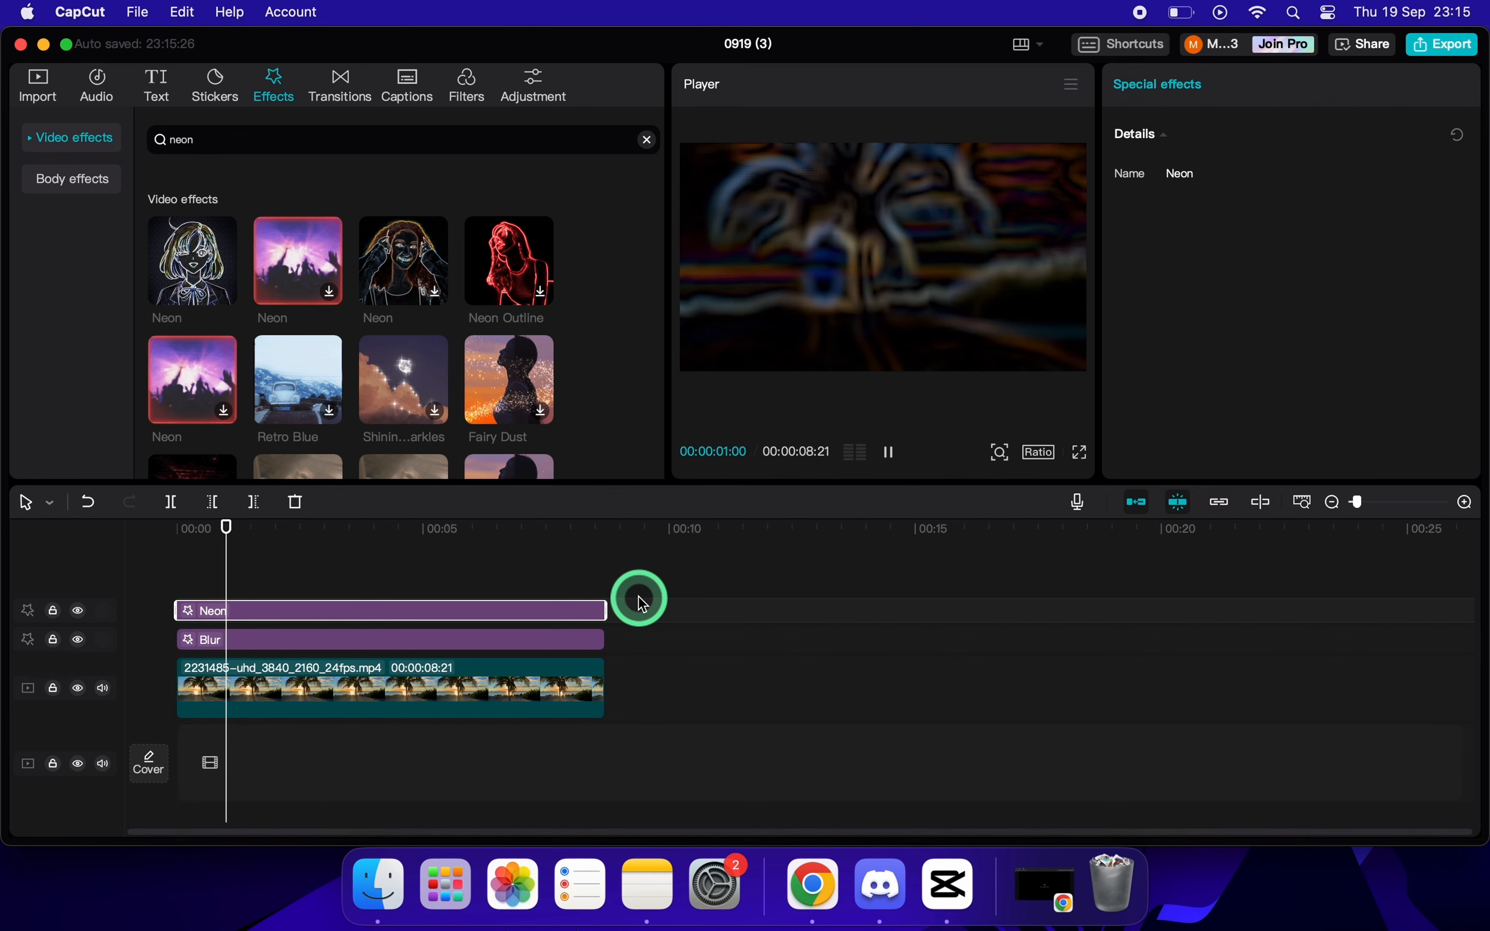
key(space)
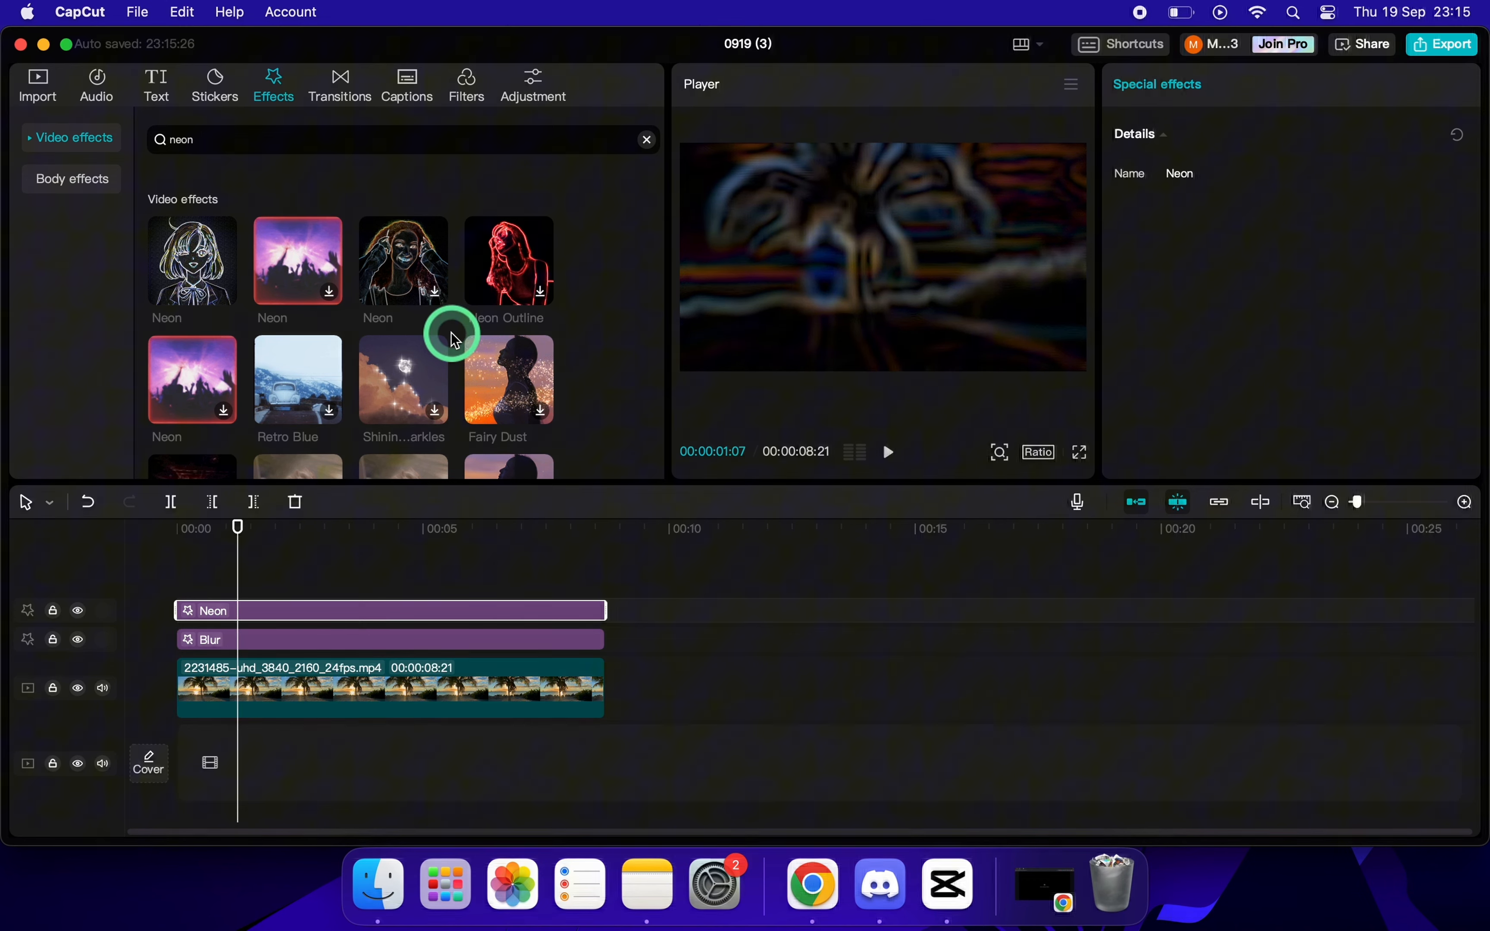
Export the blurred neon version as "part 2" in 4K at 60fps and close the export window.
click(1440, 47)
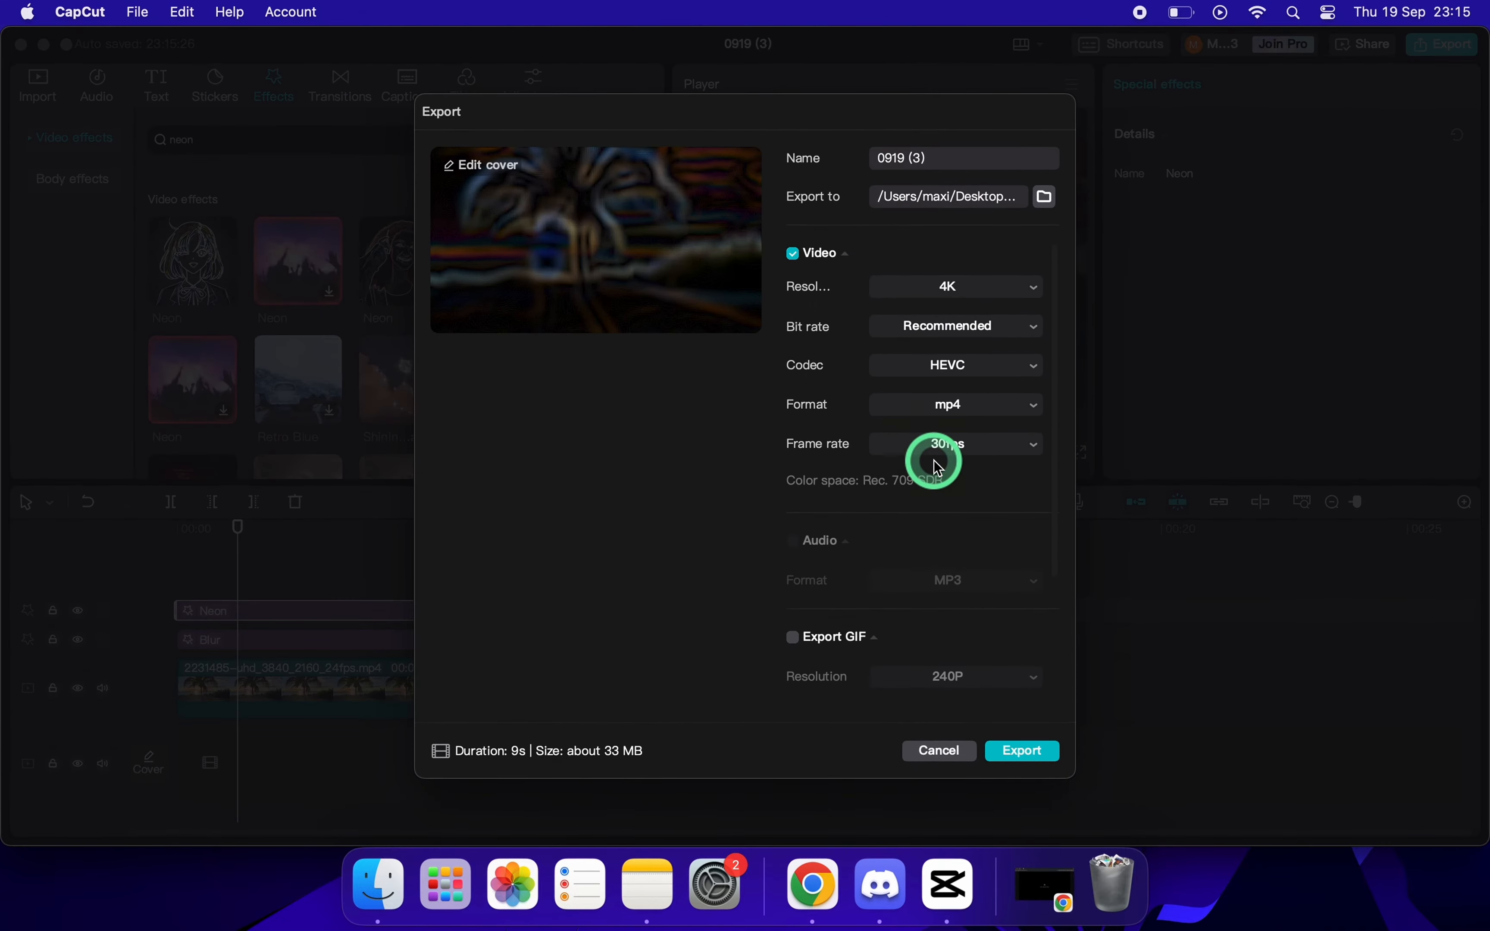
click(946, 453)
click(934, 609)
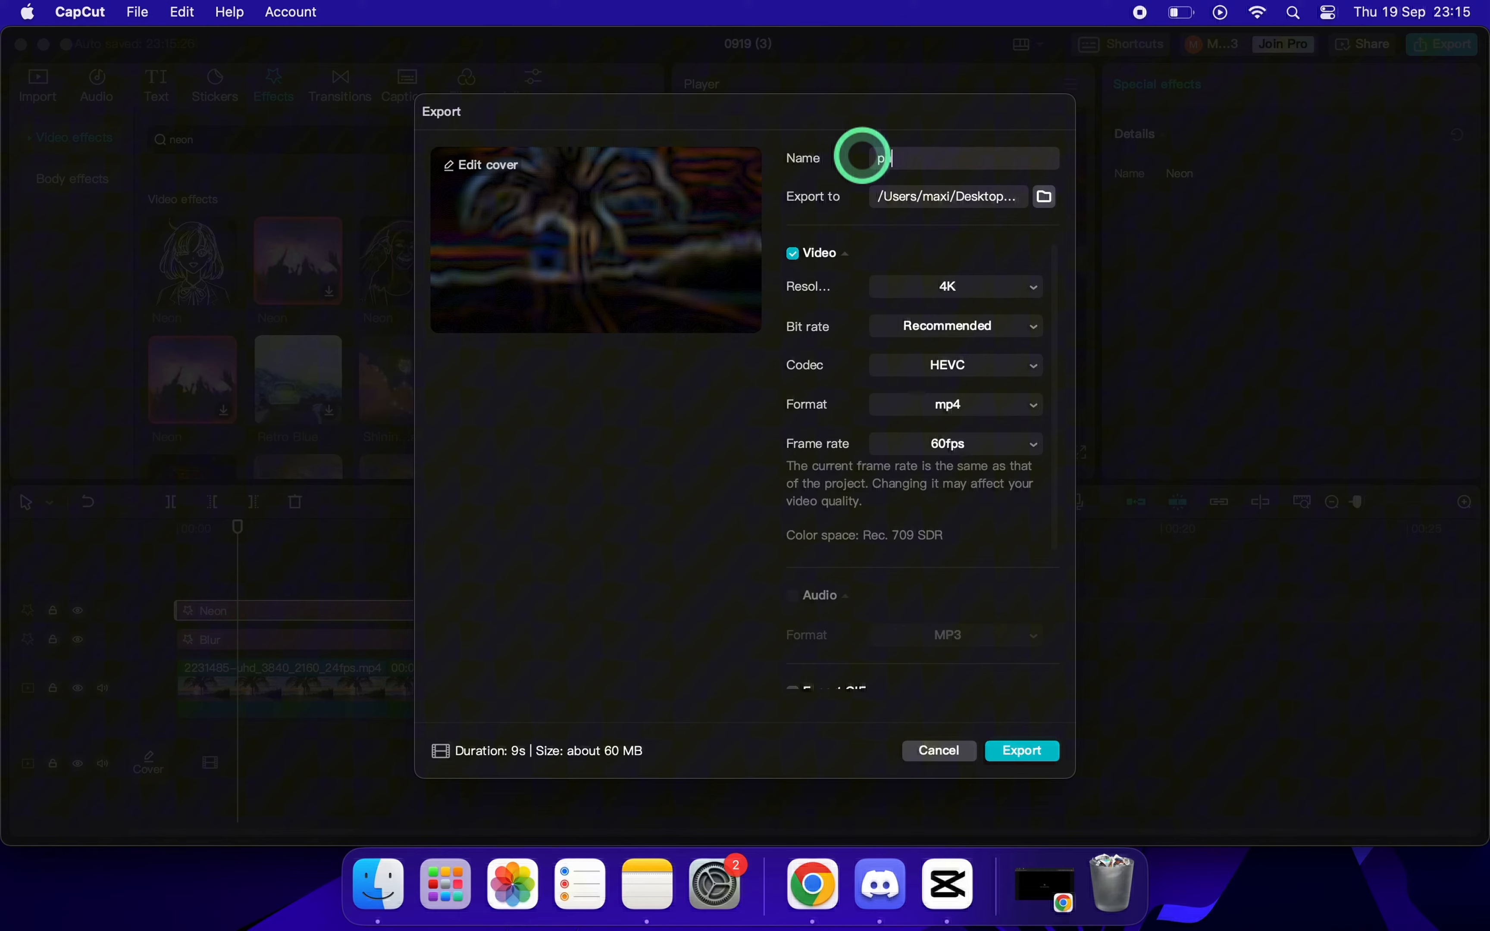
click(861, 158)
text(part 2)
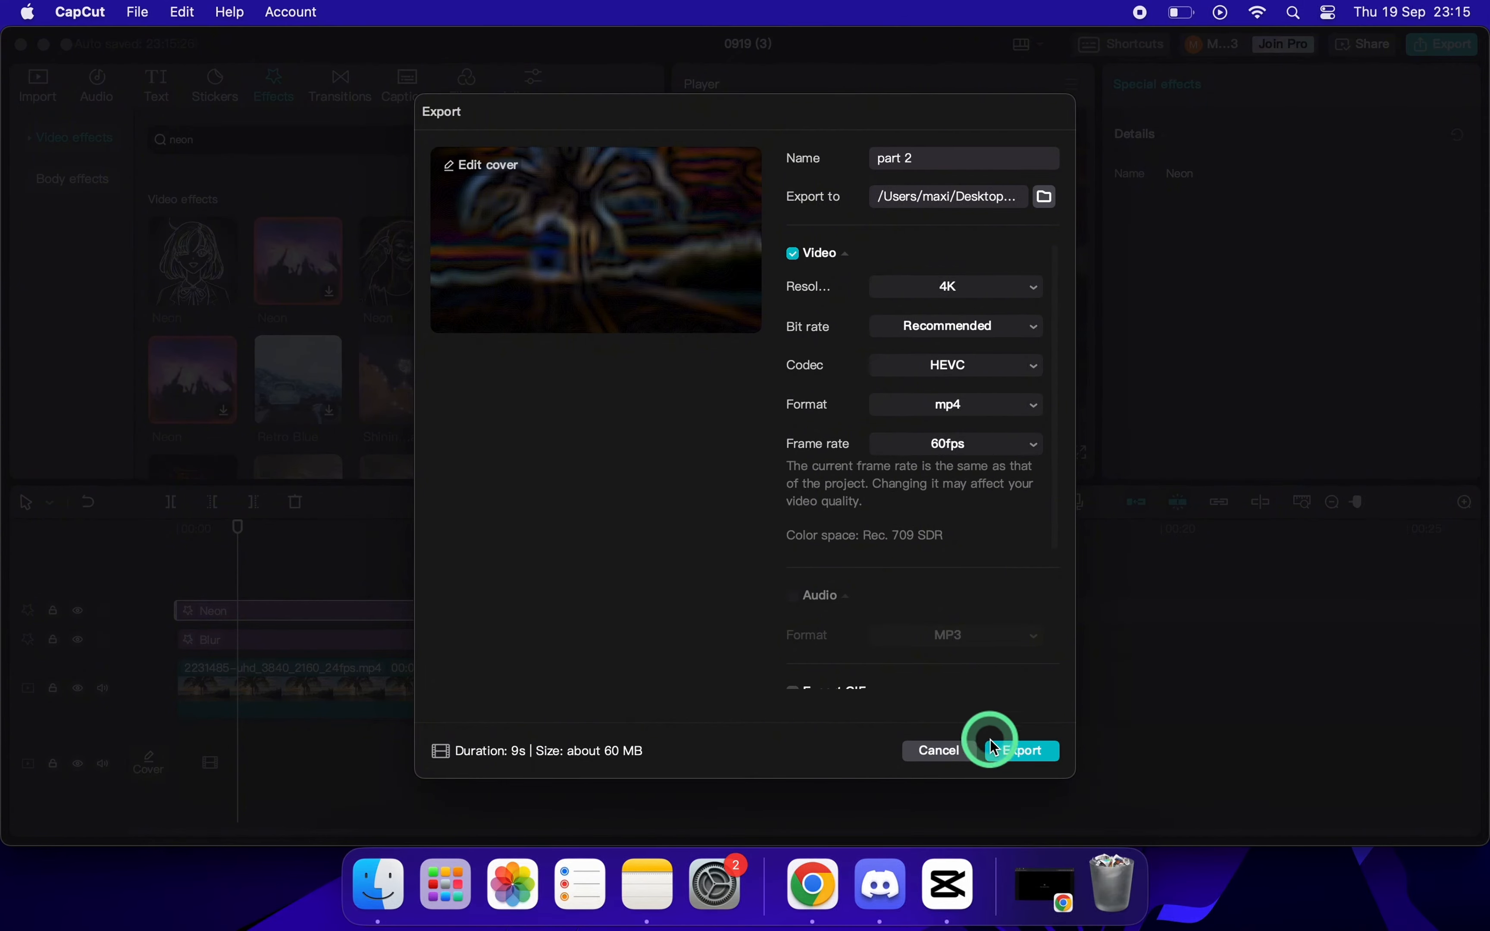
click(1023, 751)
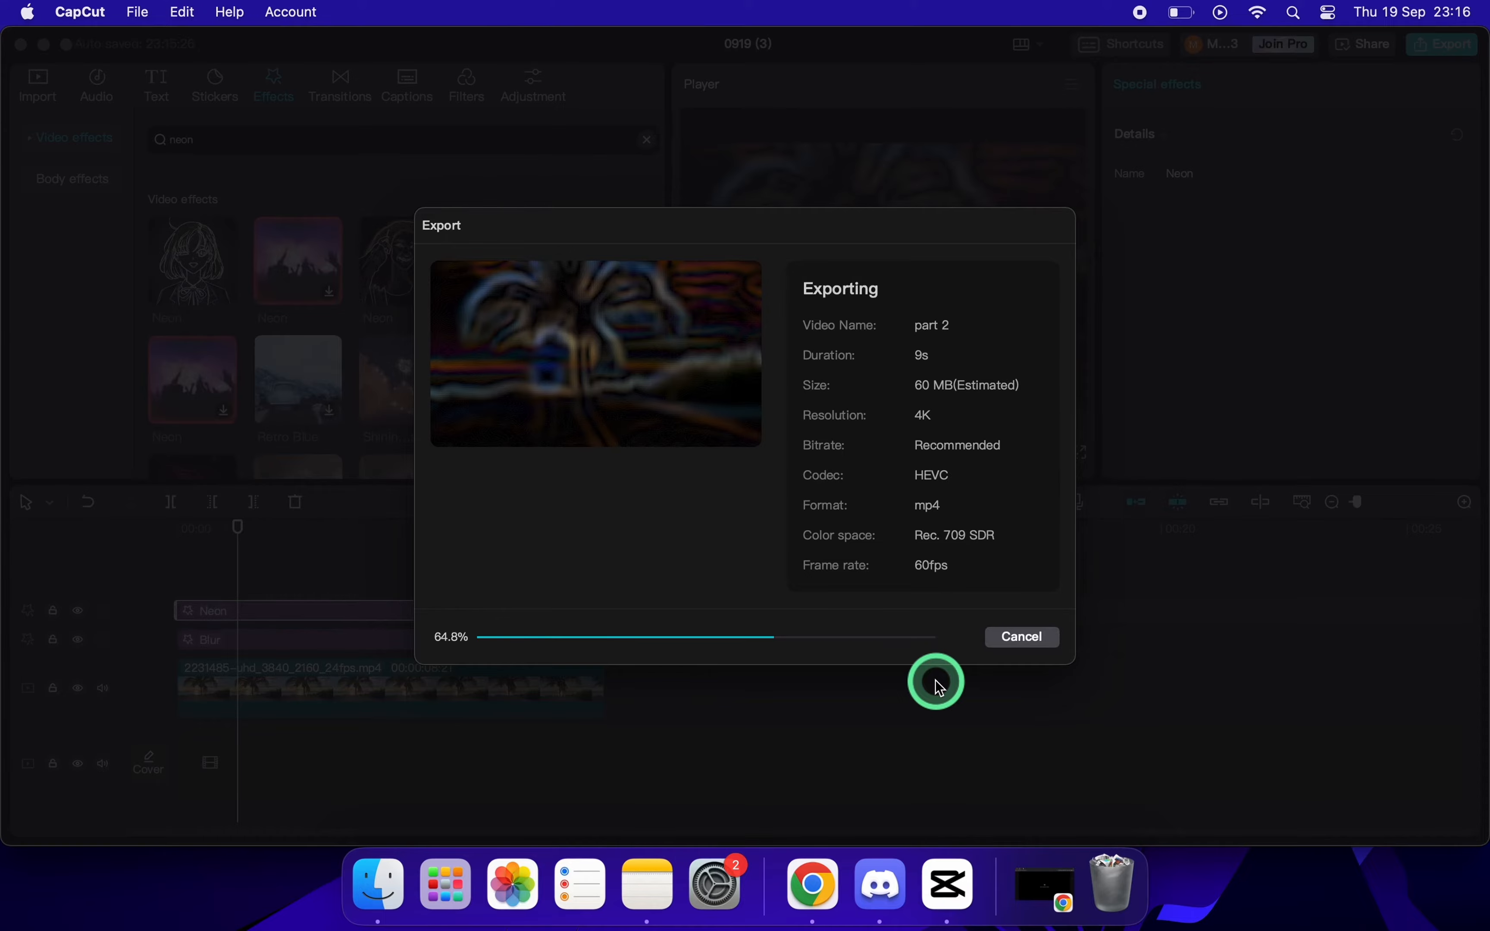
click(942, 744)
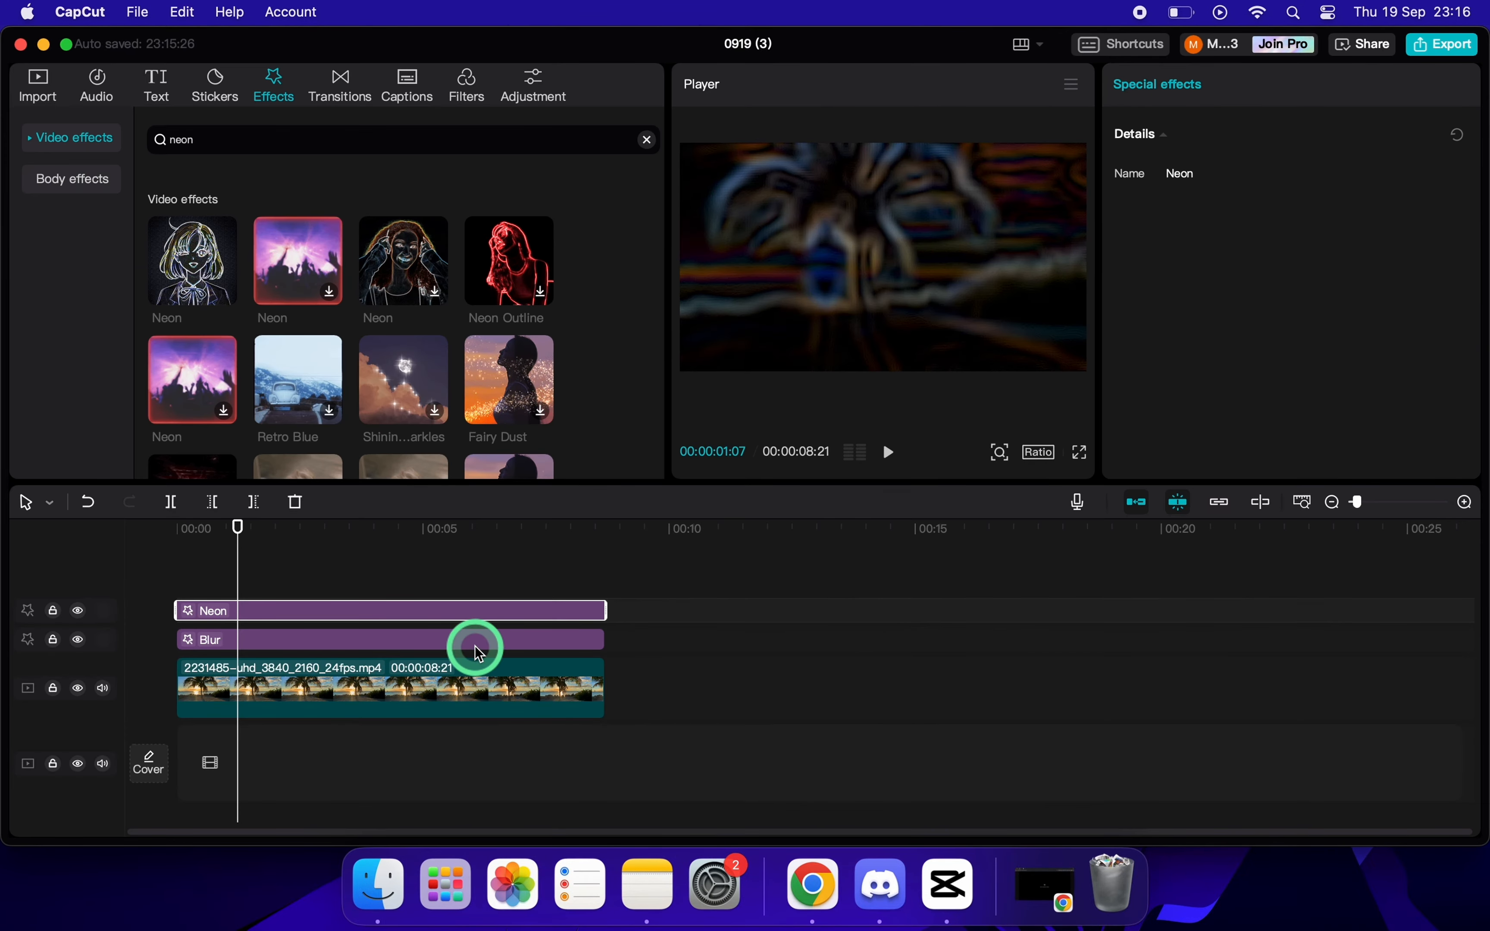
Delete the Blur and Neon effects from the timeline, leaving only the original palm tree clip.
click(464, 646)
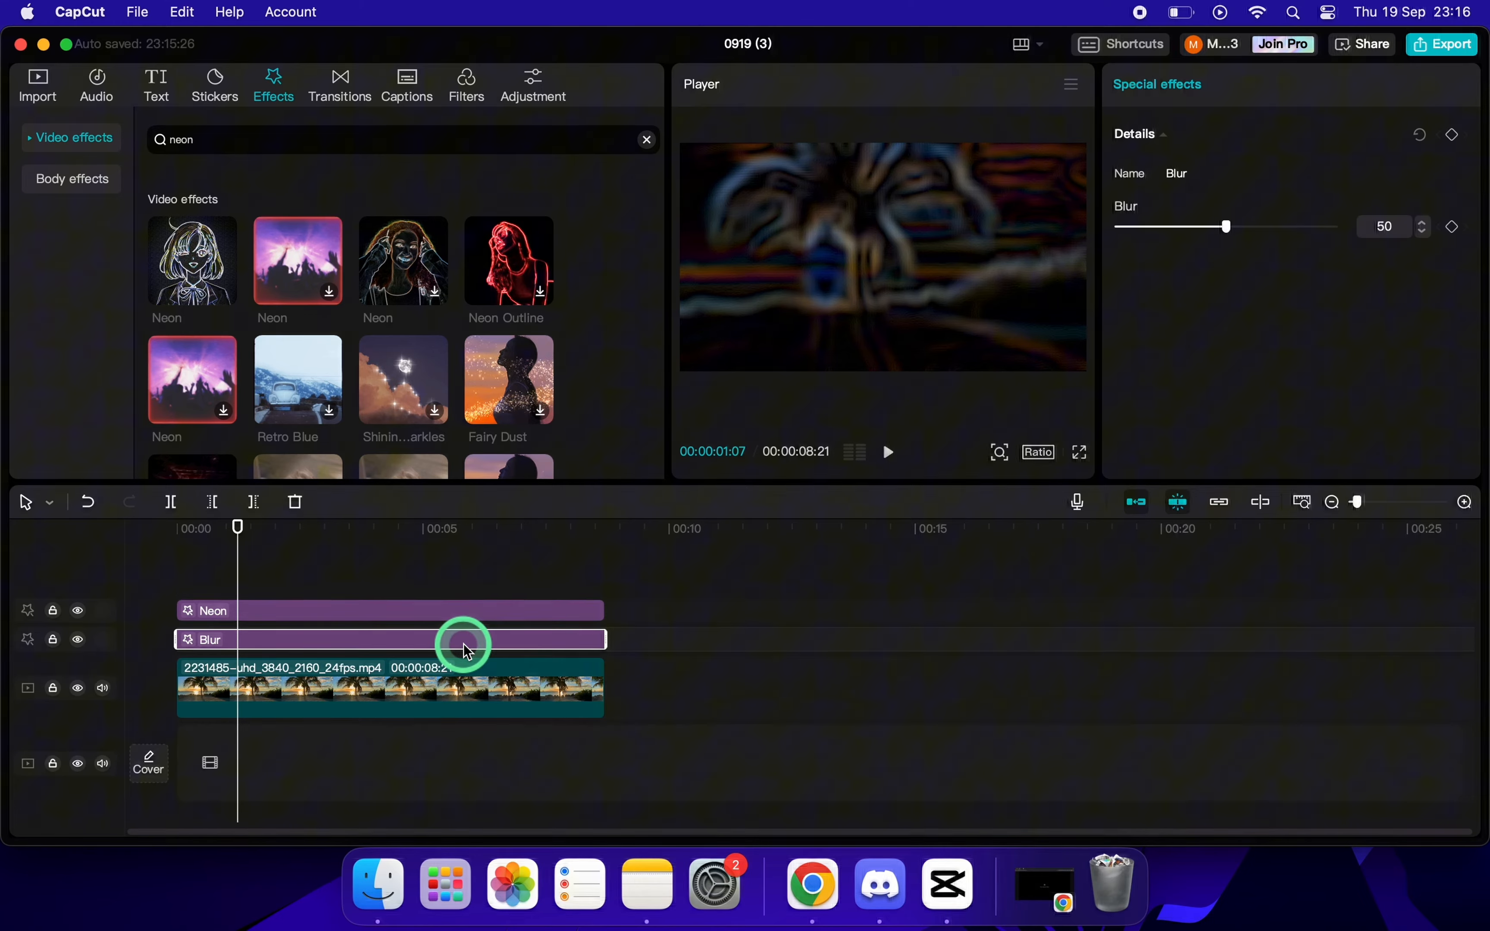
right_click(464, 647)
click(505, 585)
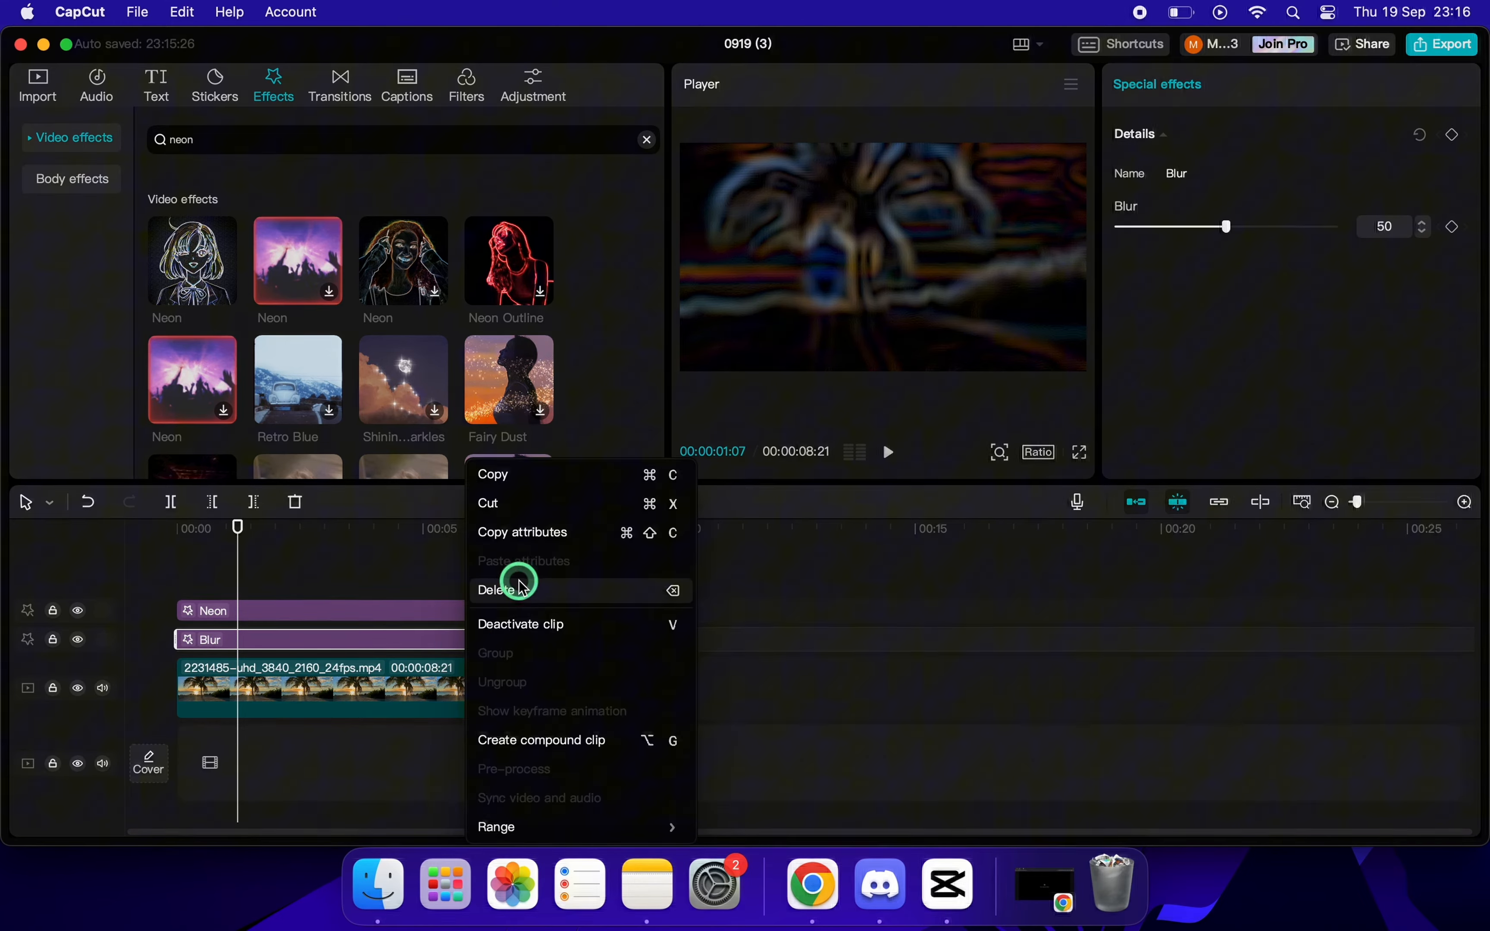
click(506, 613)
right_click(506, 617)
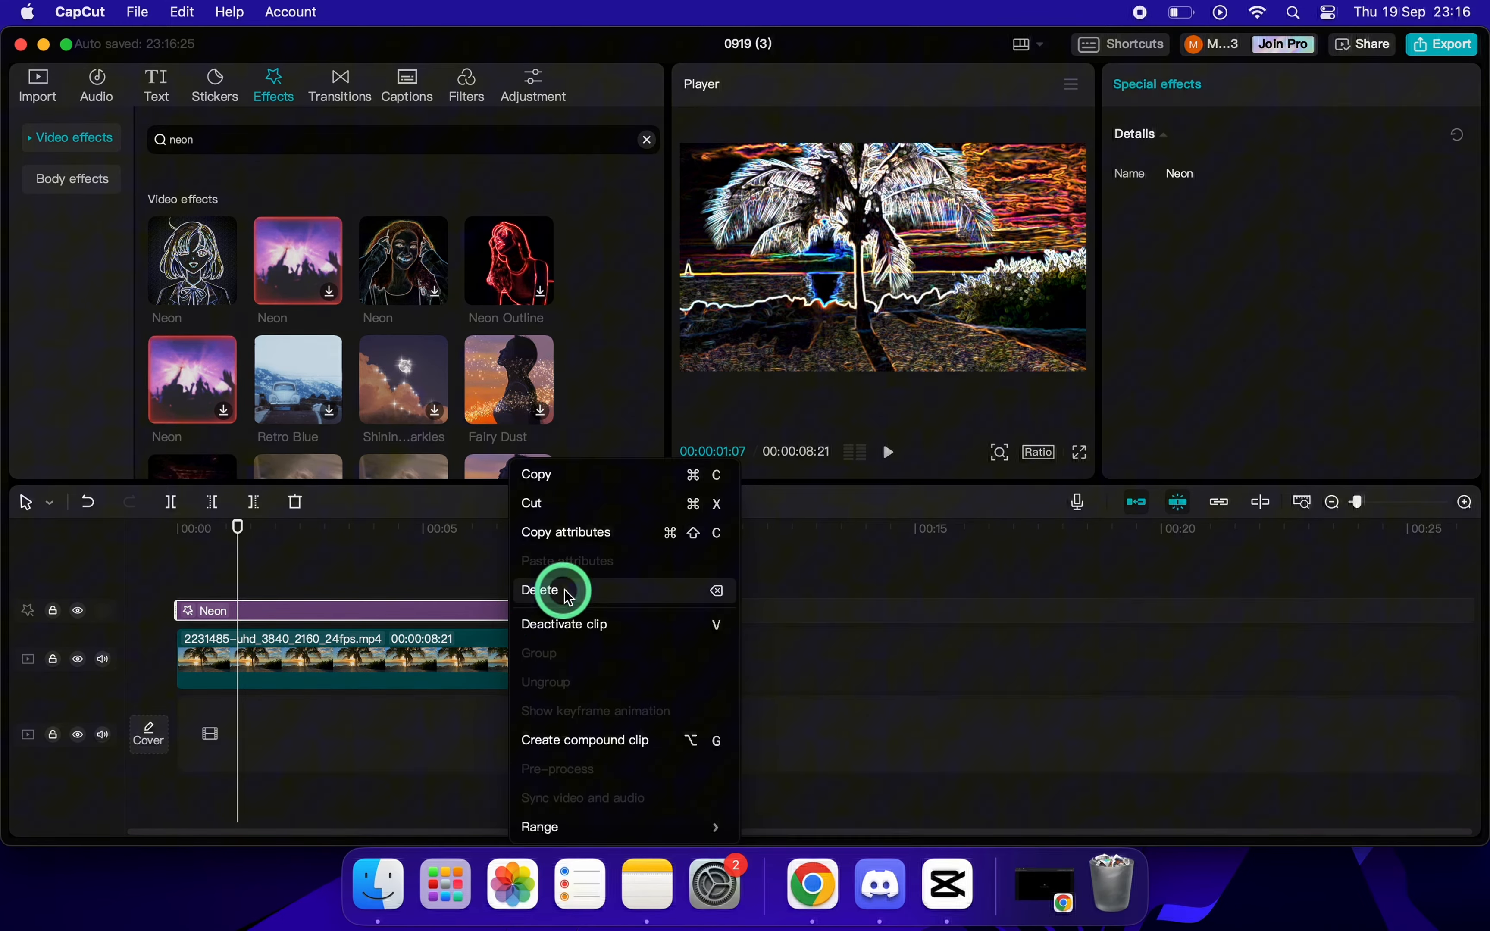
click(579, 587)
click(456, 482)
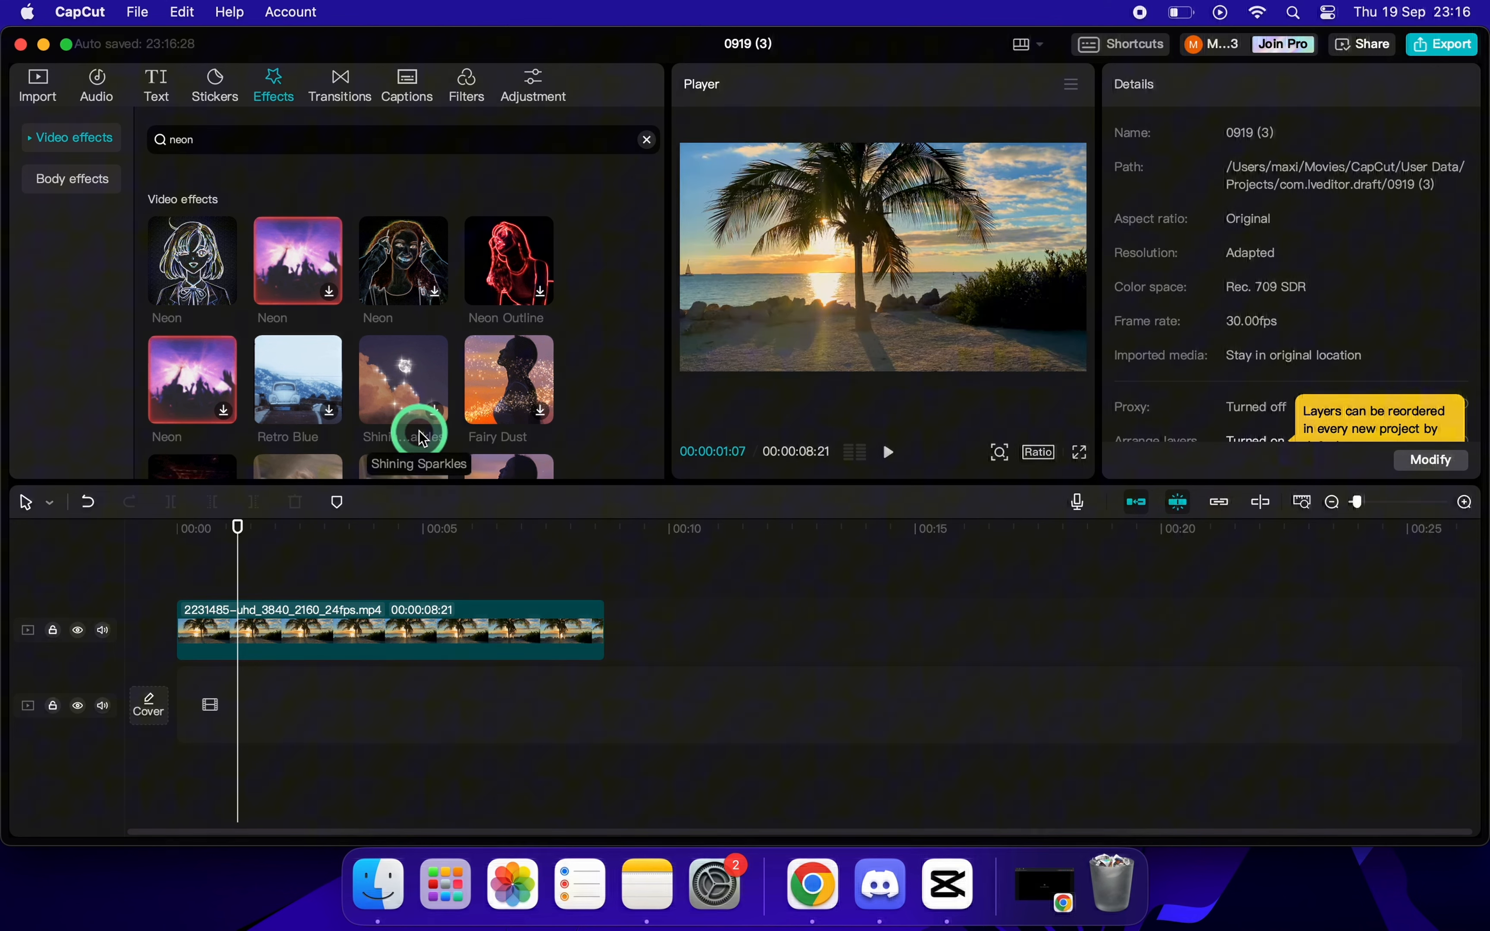
Stack part 1.mp4 above the original clip and part 2.mp4 above that, both aligned to the start of the timeline.
drag(238, 526, 173, 528)
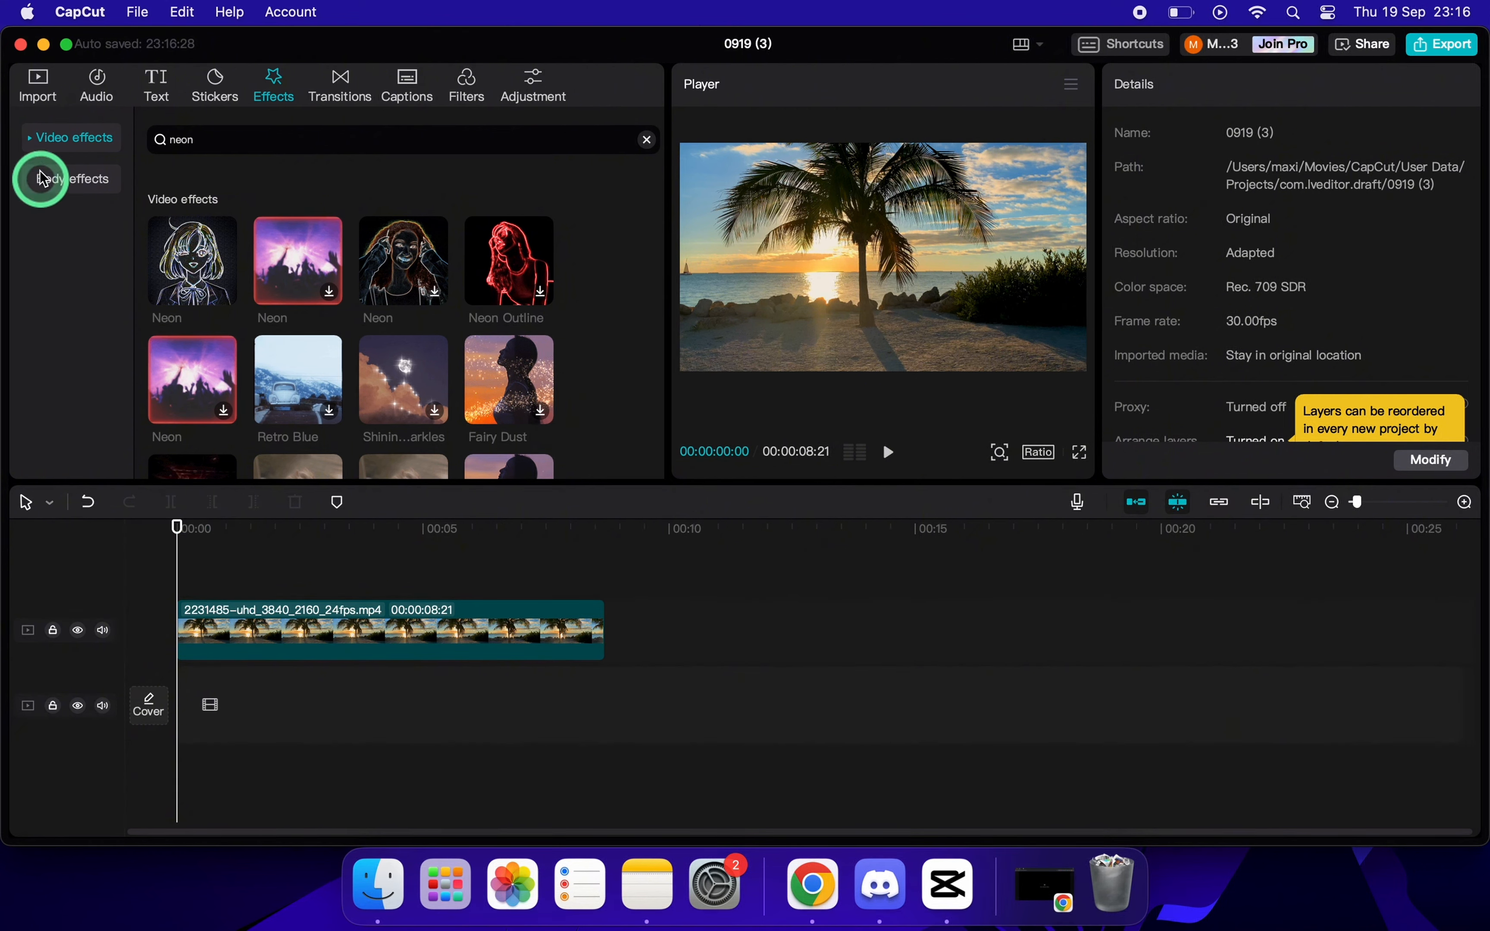
click(40, 88)
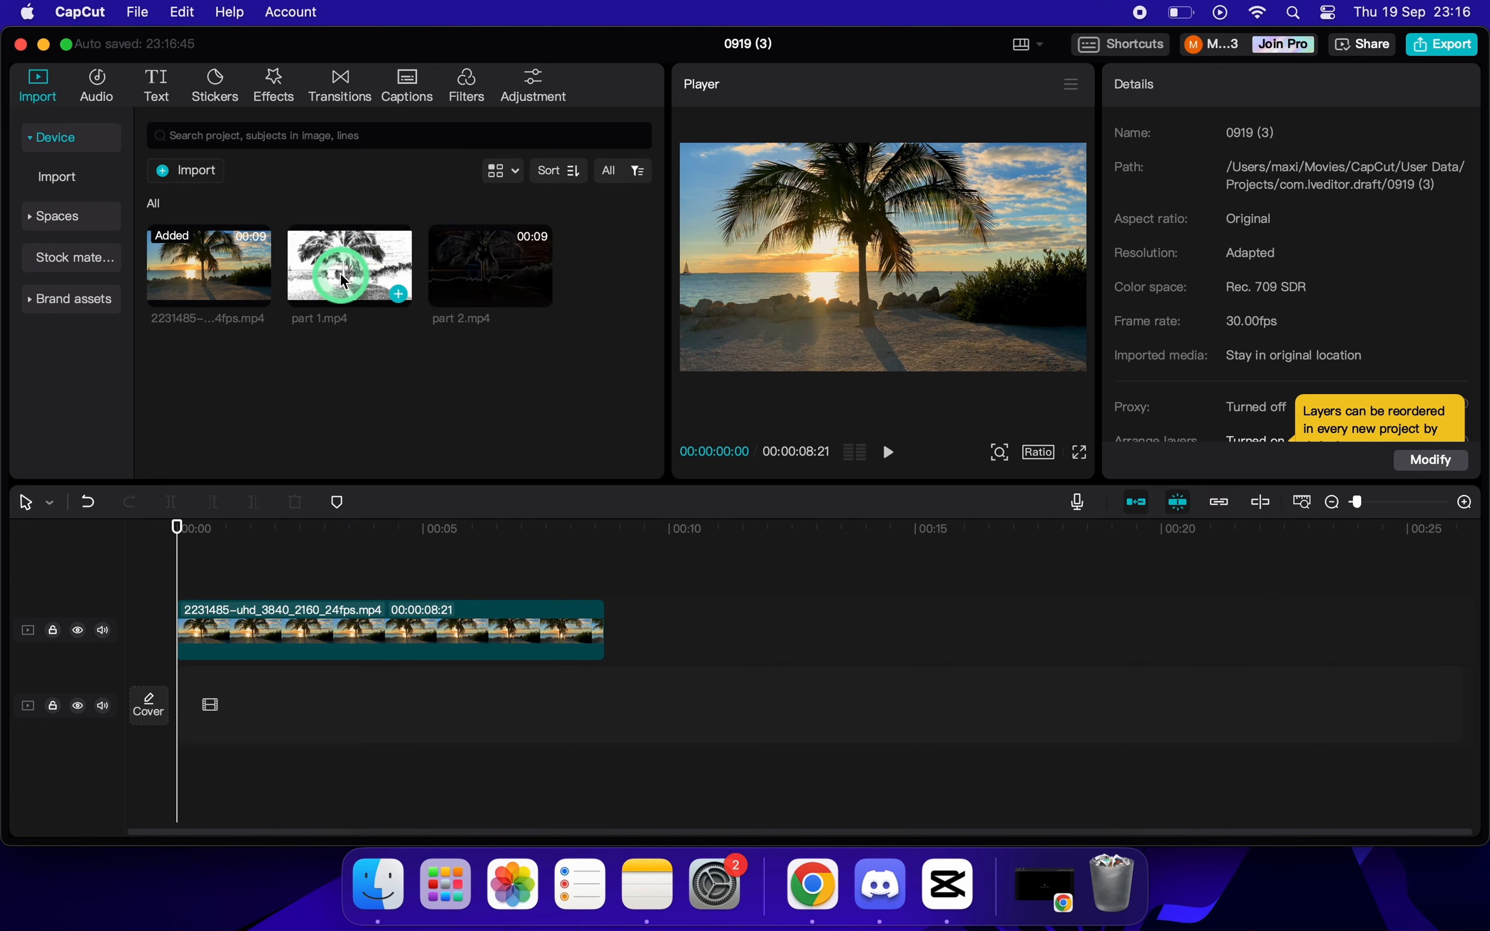
drag(334, 338, 206, 582)
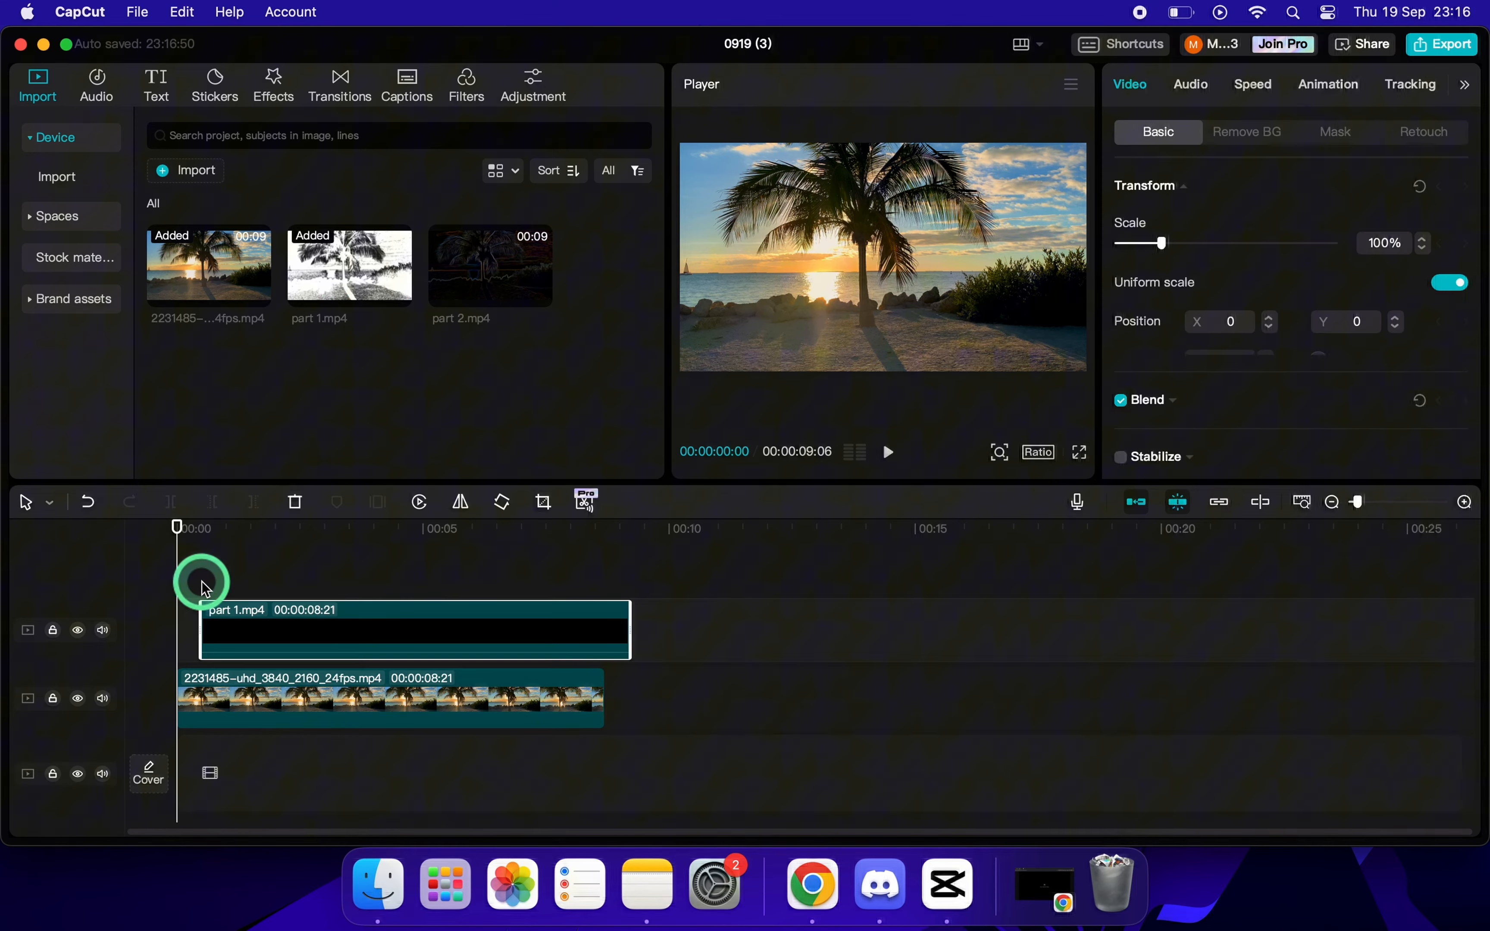
click(285, 621)
drag(287, 623, 259, 622)
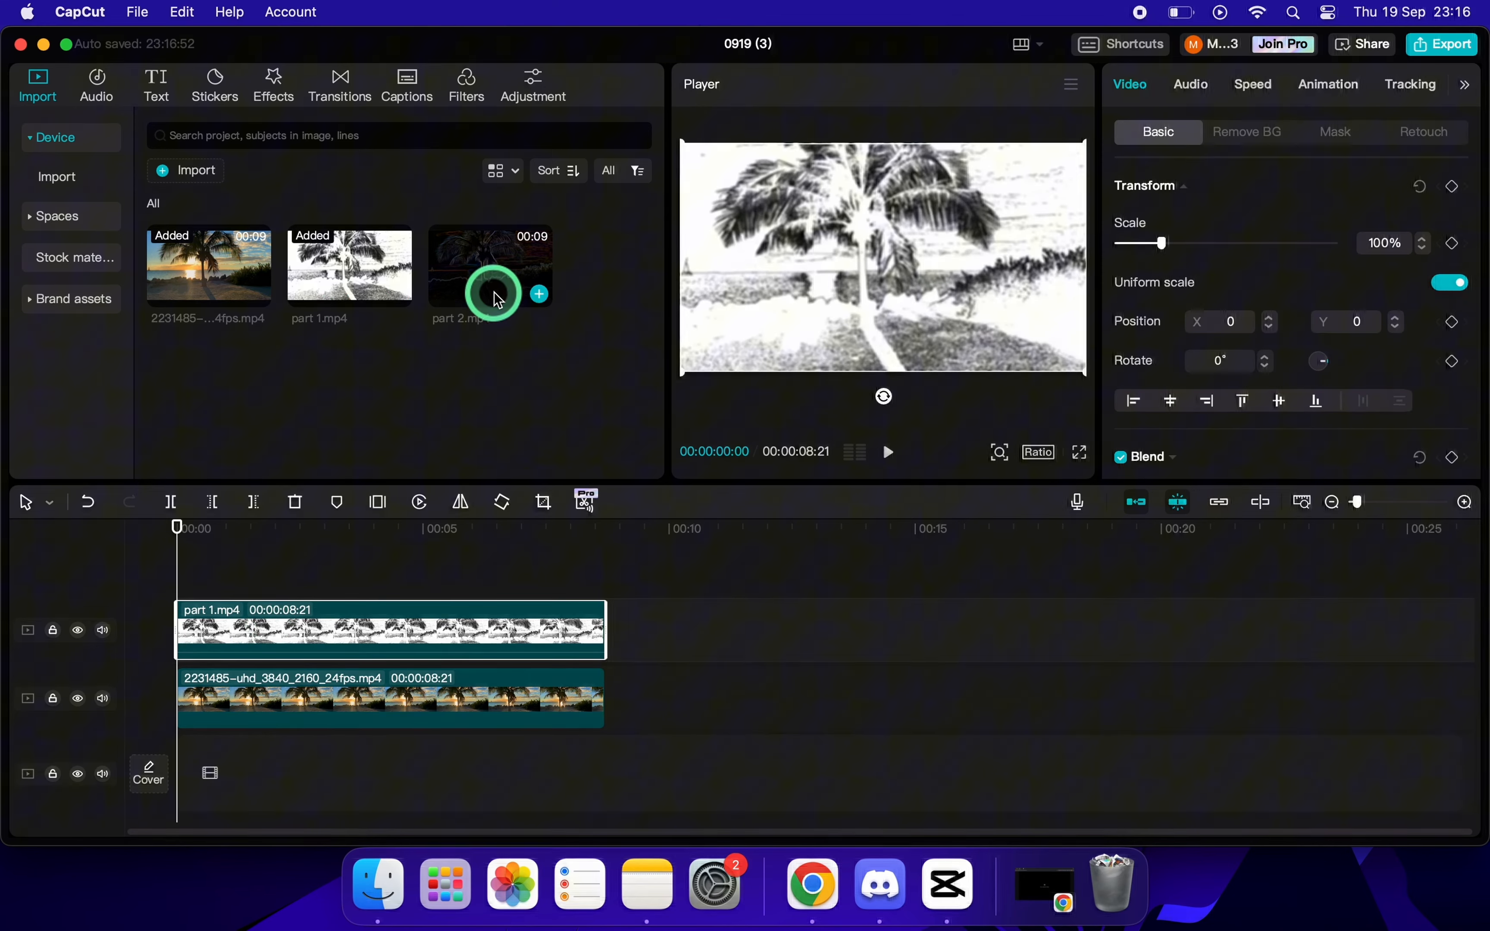
drag(492, 289, 273, 575)
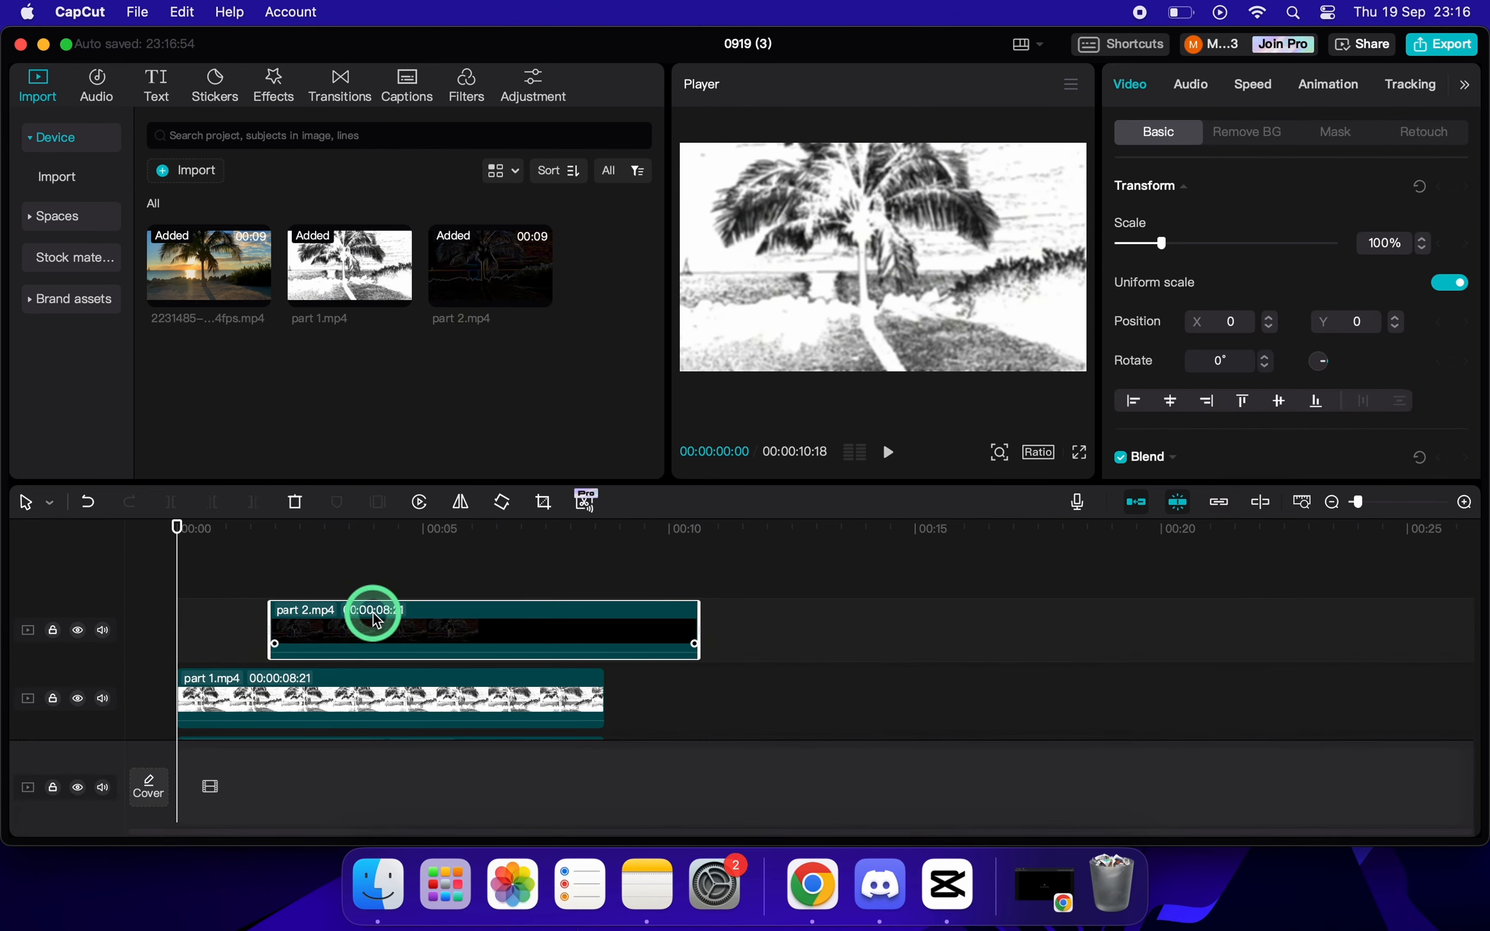
drag(373, 608, 278, 621)
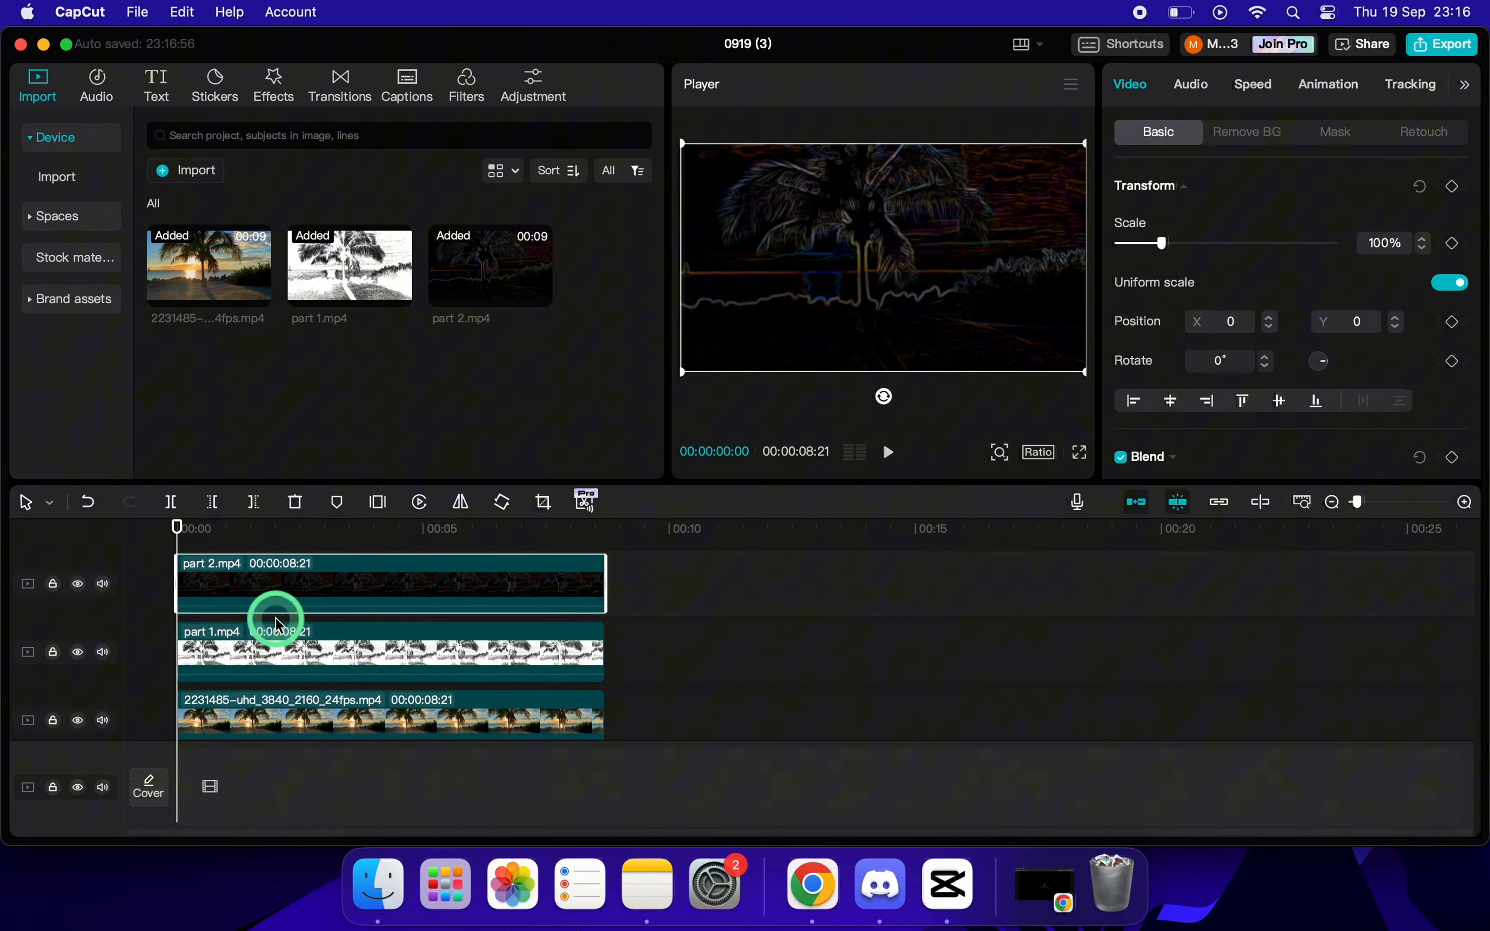
Set the part 1 clip's blend mode to Color burn with 35% opacity.
click(275, 640)
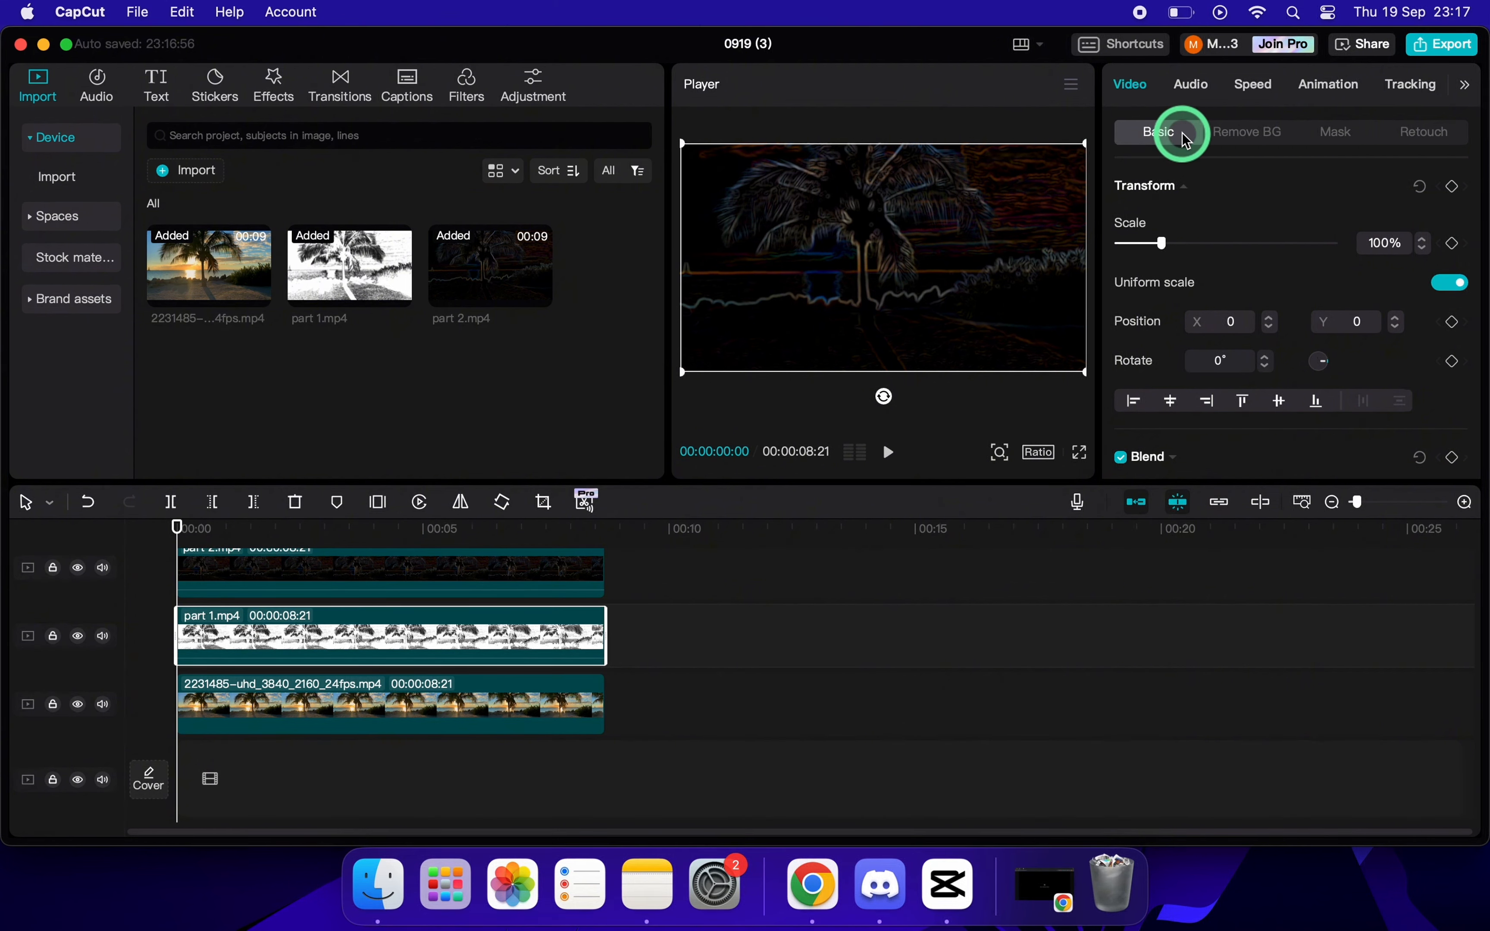
scroll(1280, 280, down, 3)
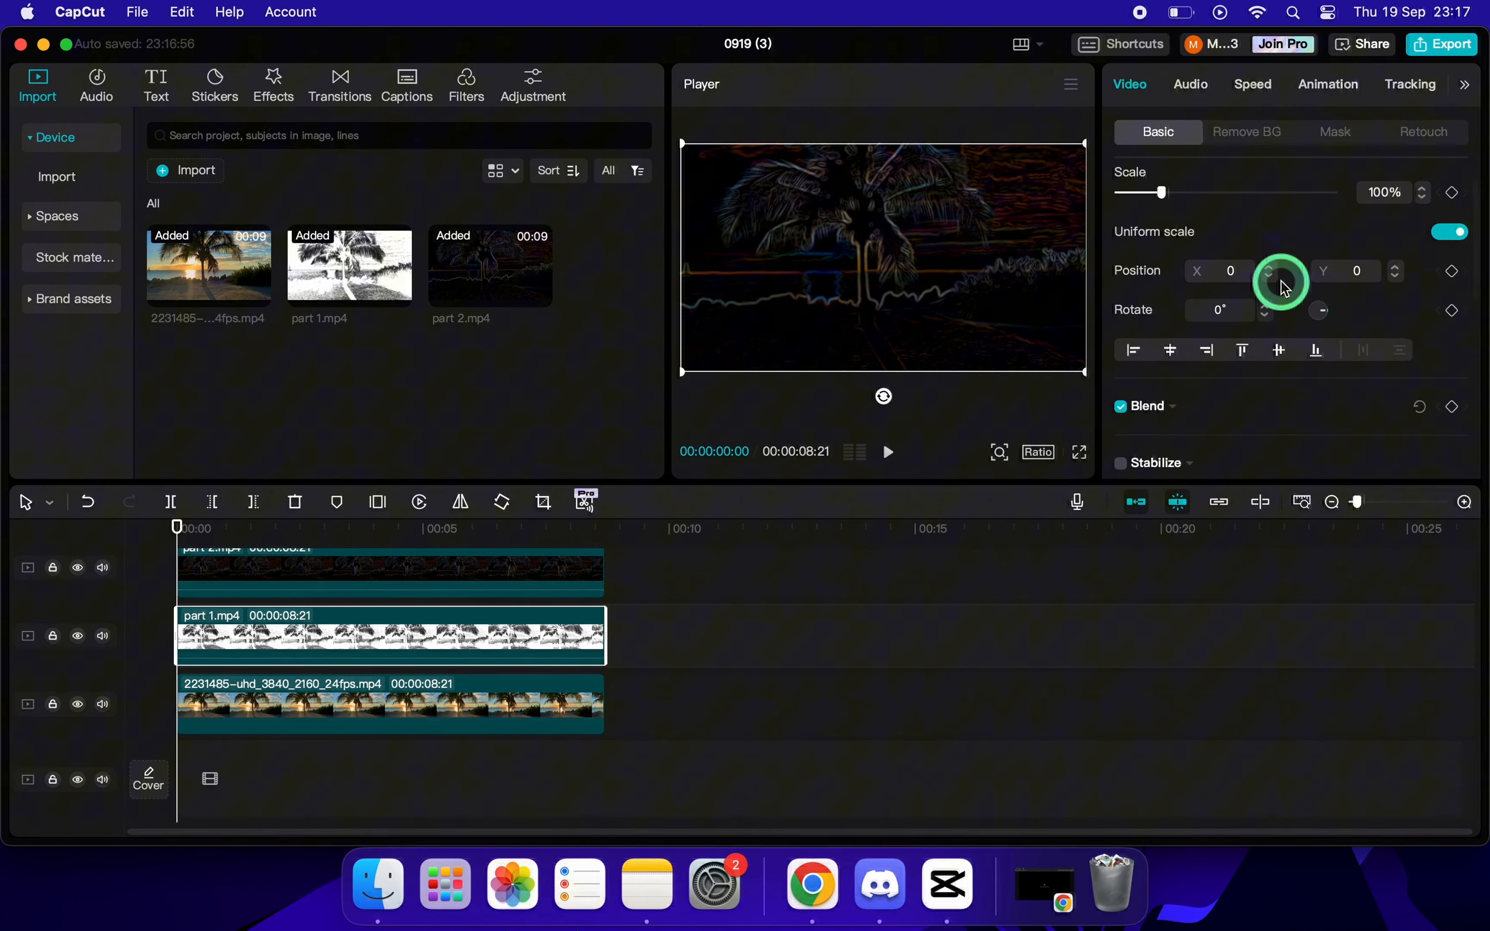
scroll(1280, 280, down, 8)
click(1173, 221)
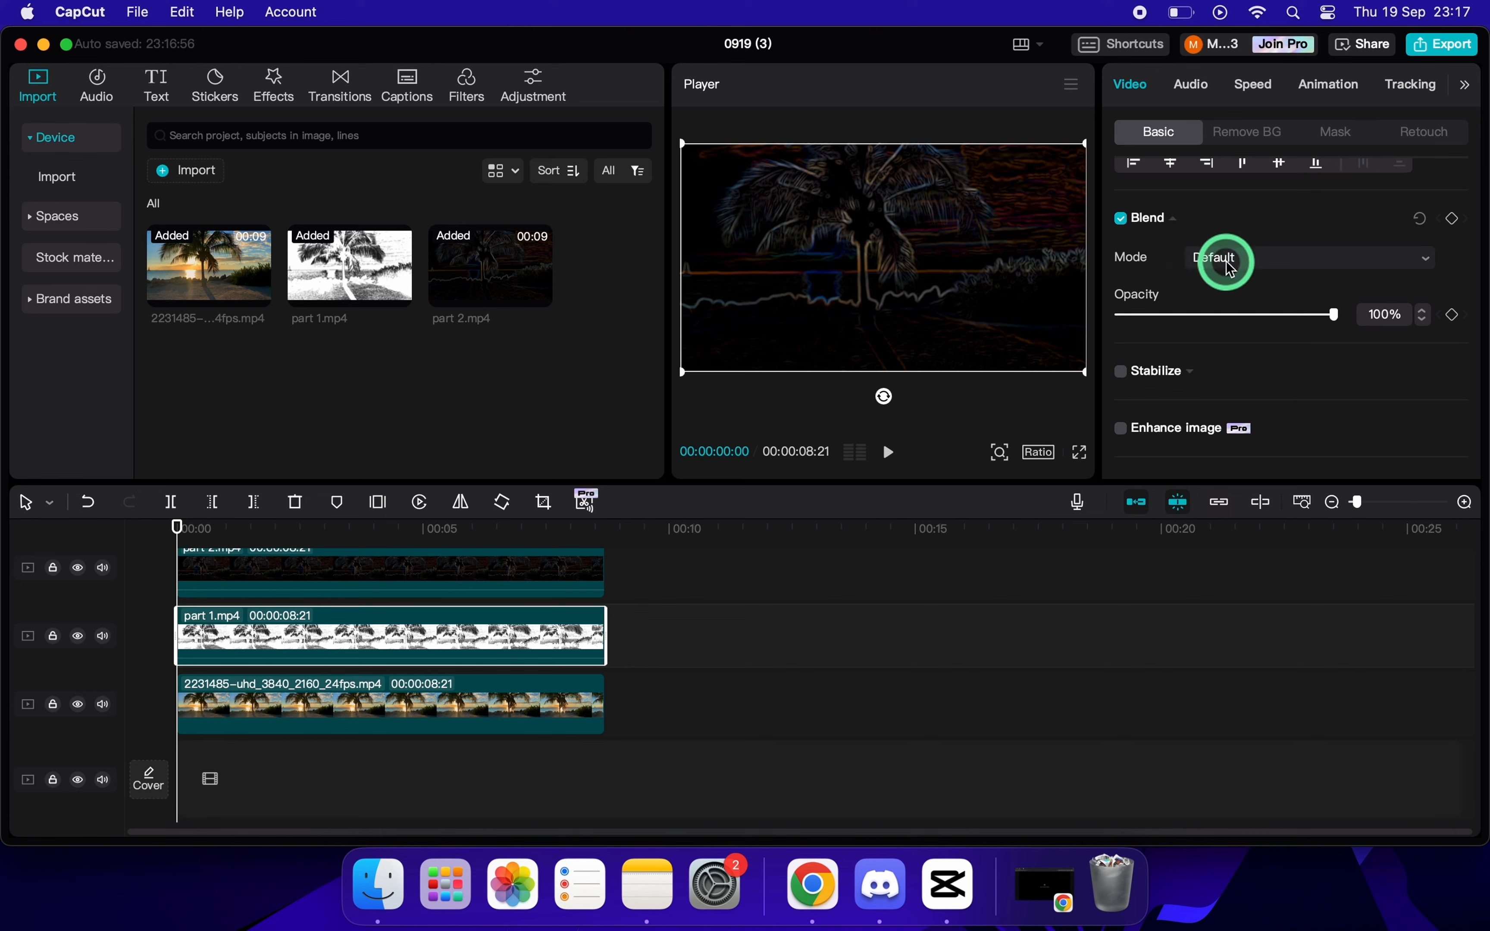
click(1260, 258)
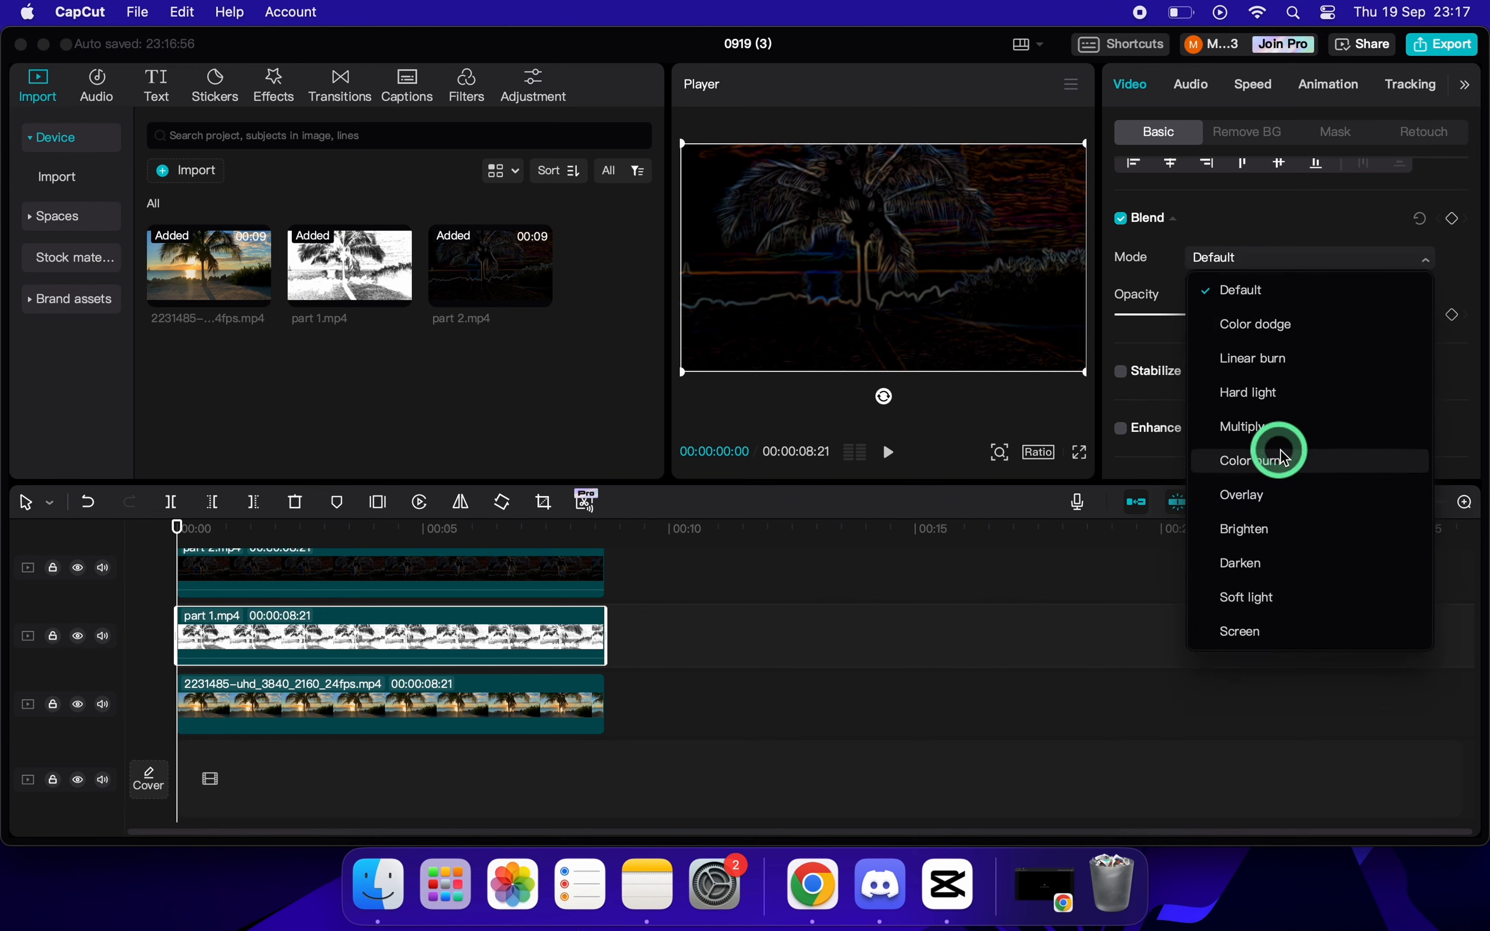
click(1306, 466)
scroll(1296, 408, up, 1)
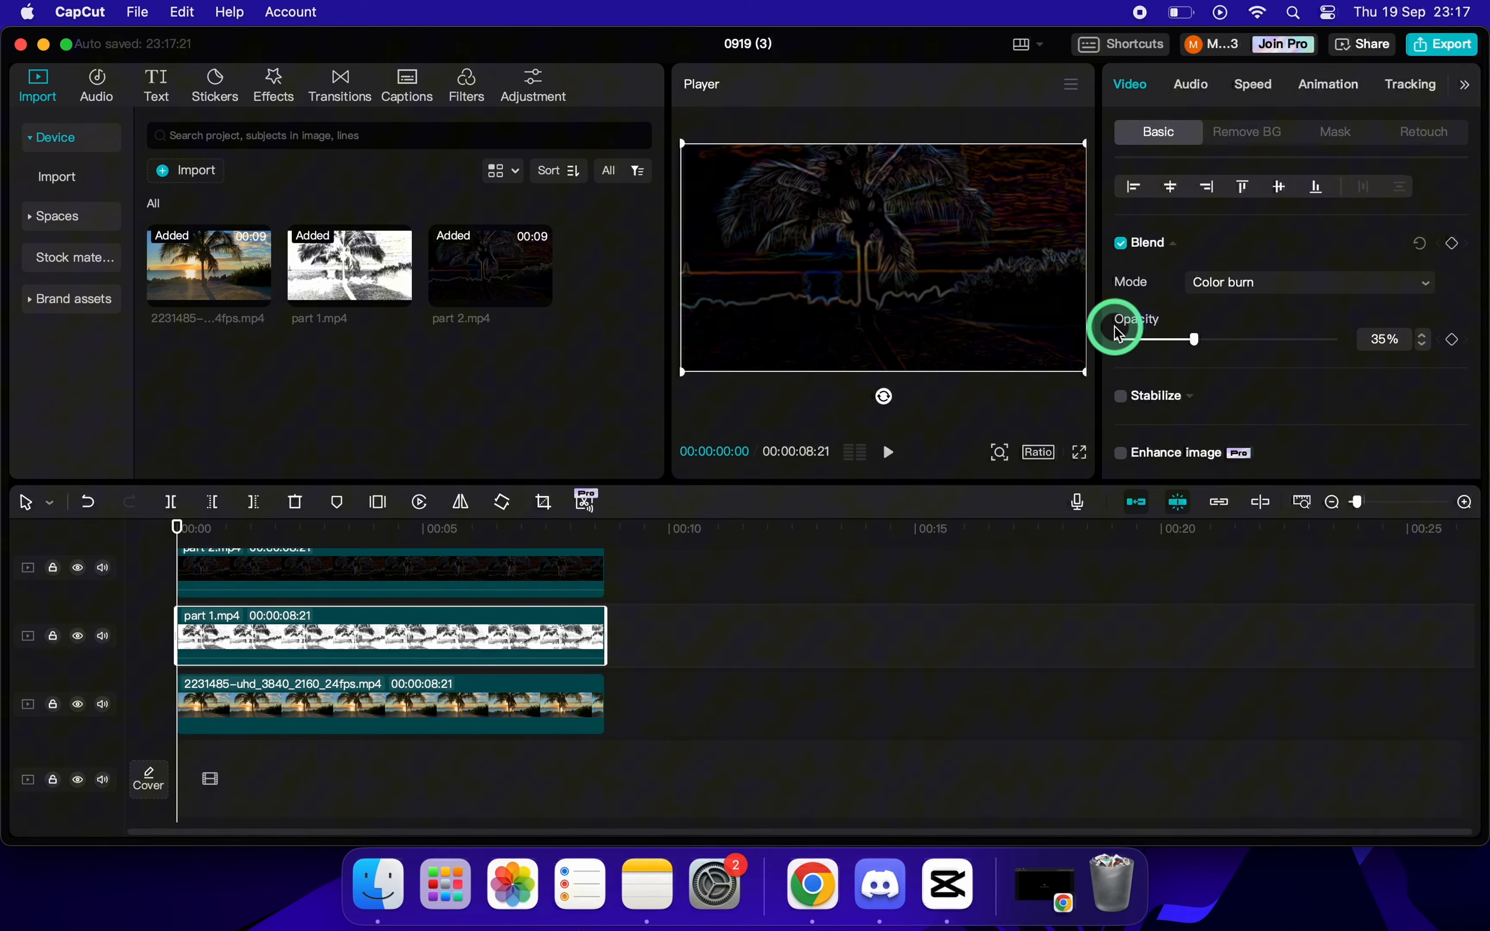
Set the part 2 clip's blend mode to Color dodge with 65% opacity.
scroll(356, 579, up, 2)
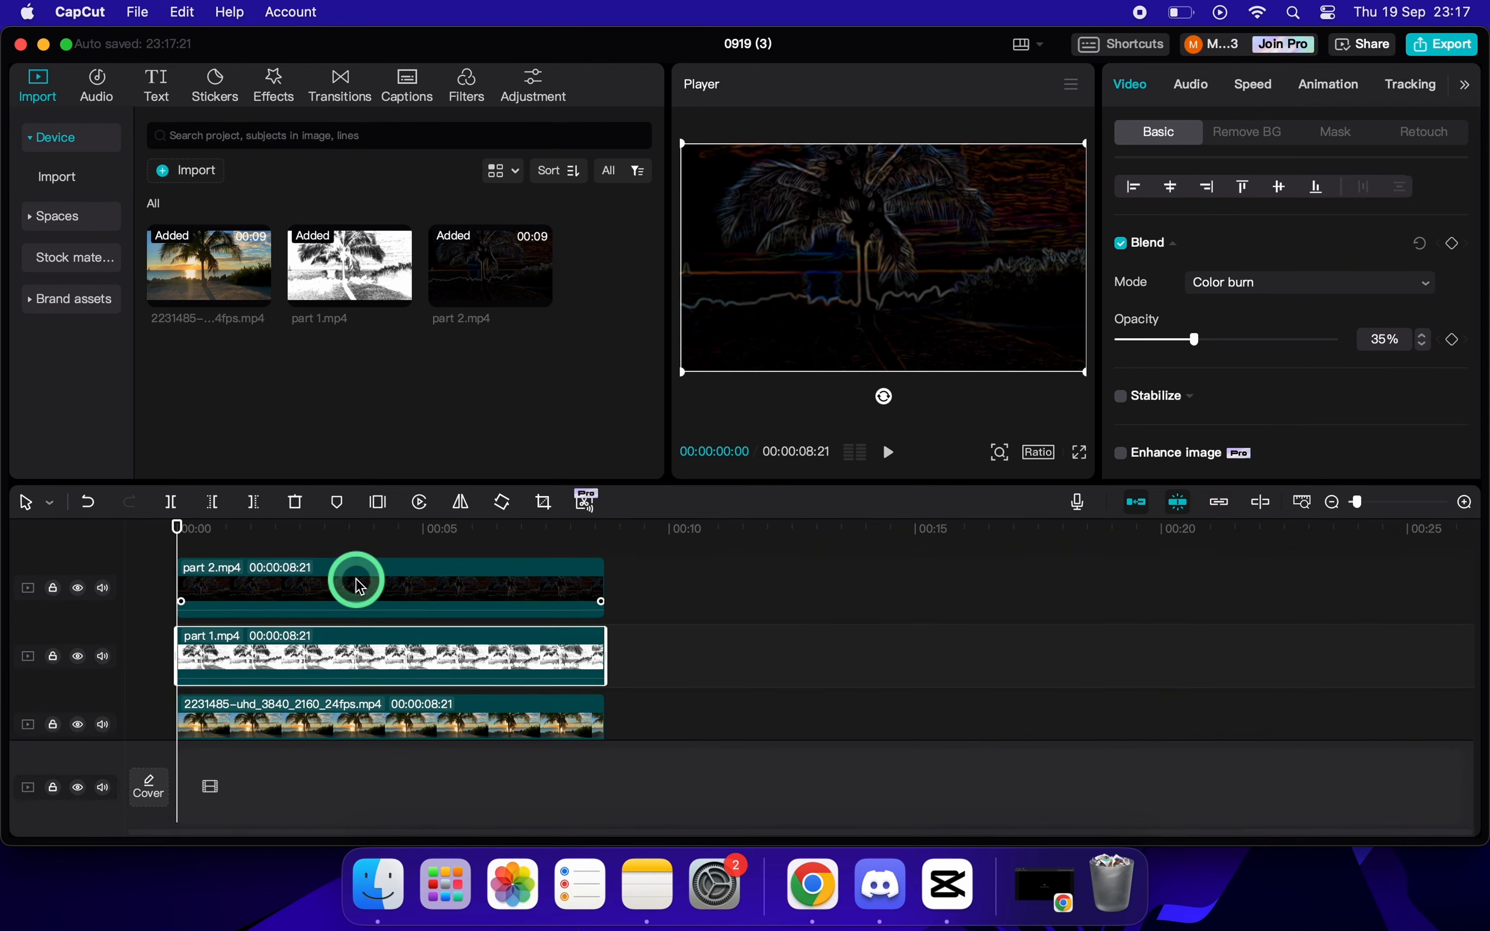
scroll(357, 579, up, 1)
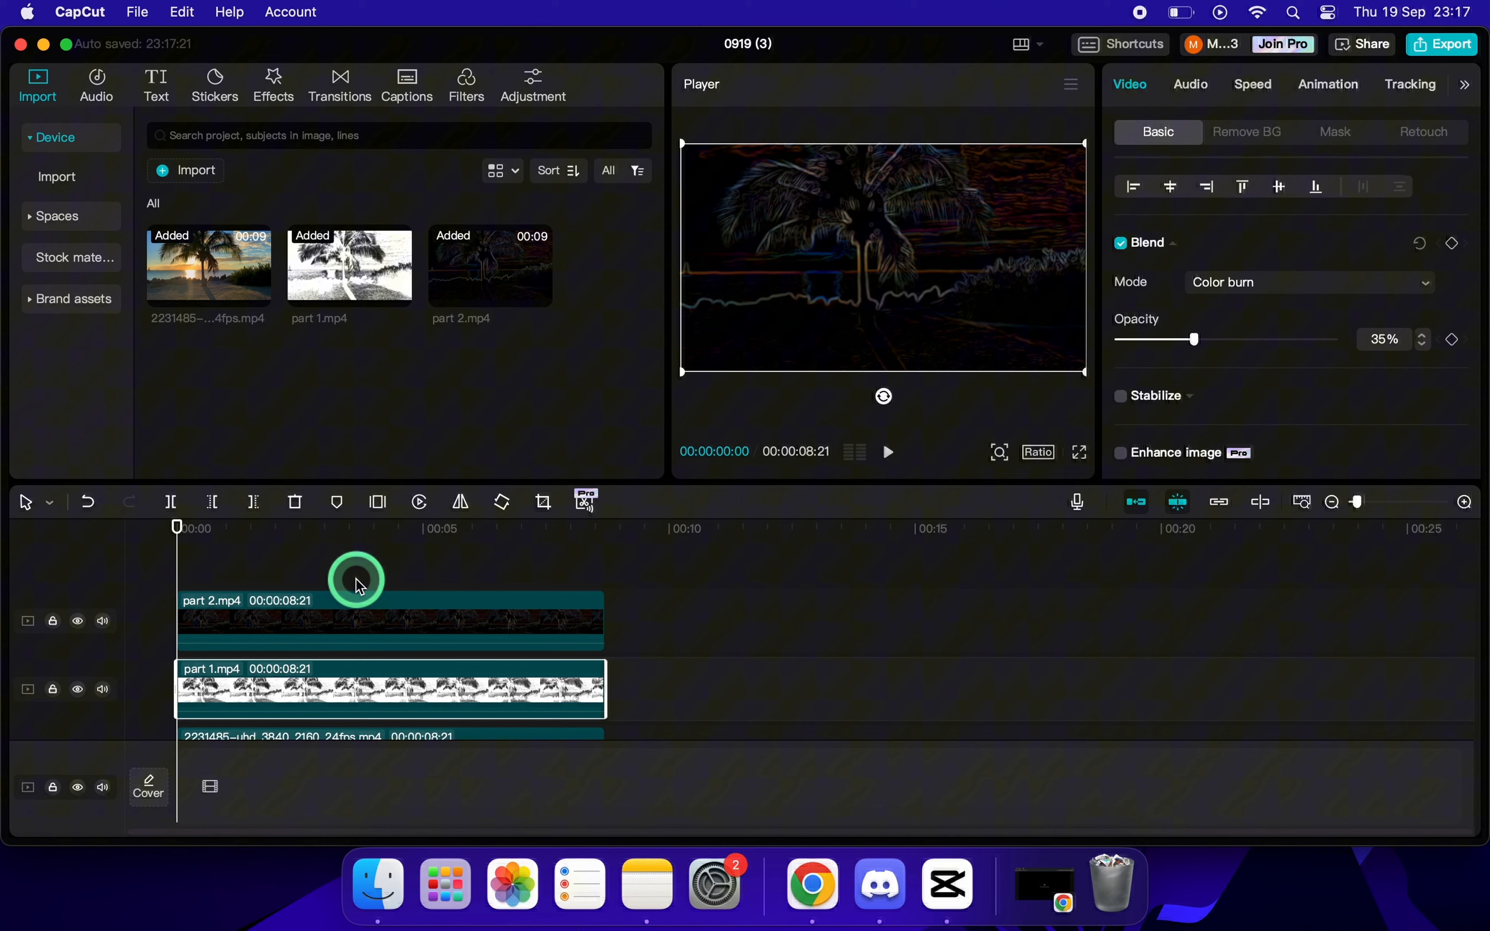
click(357, 602)
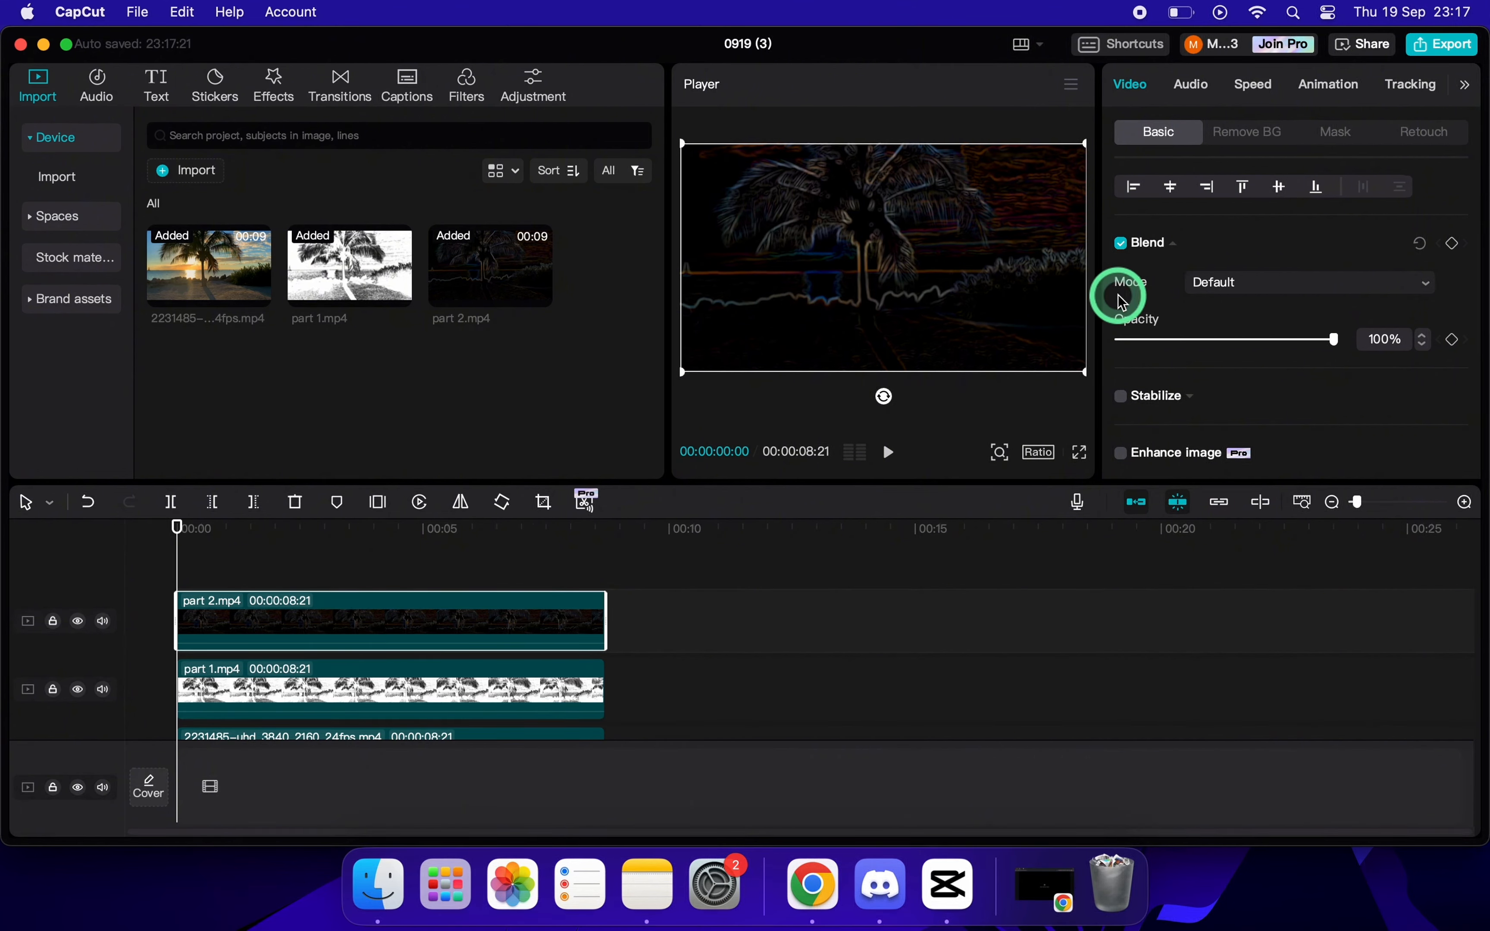
click(1246, 285)
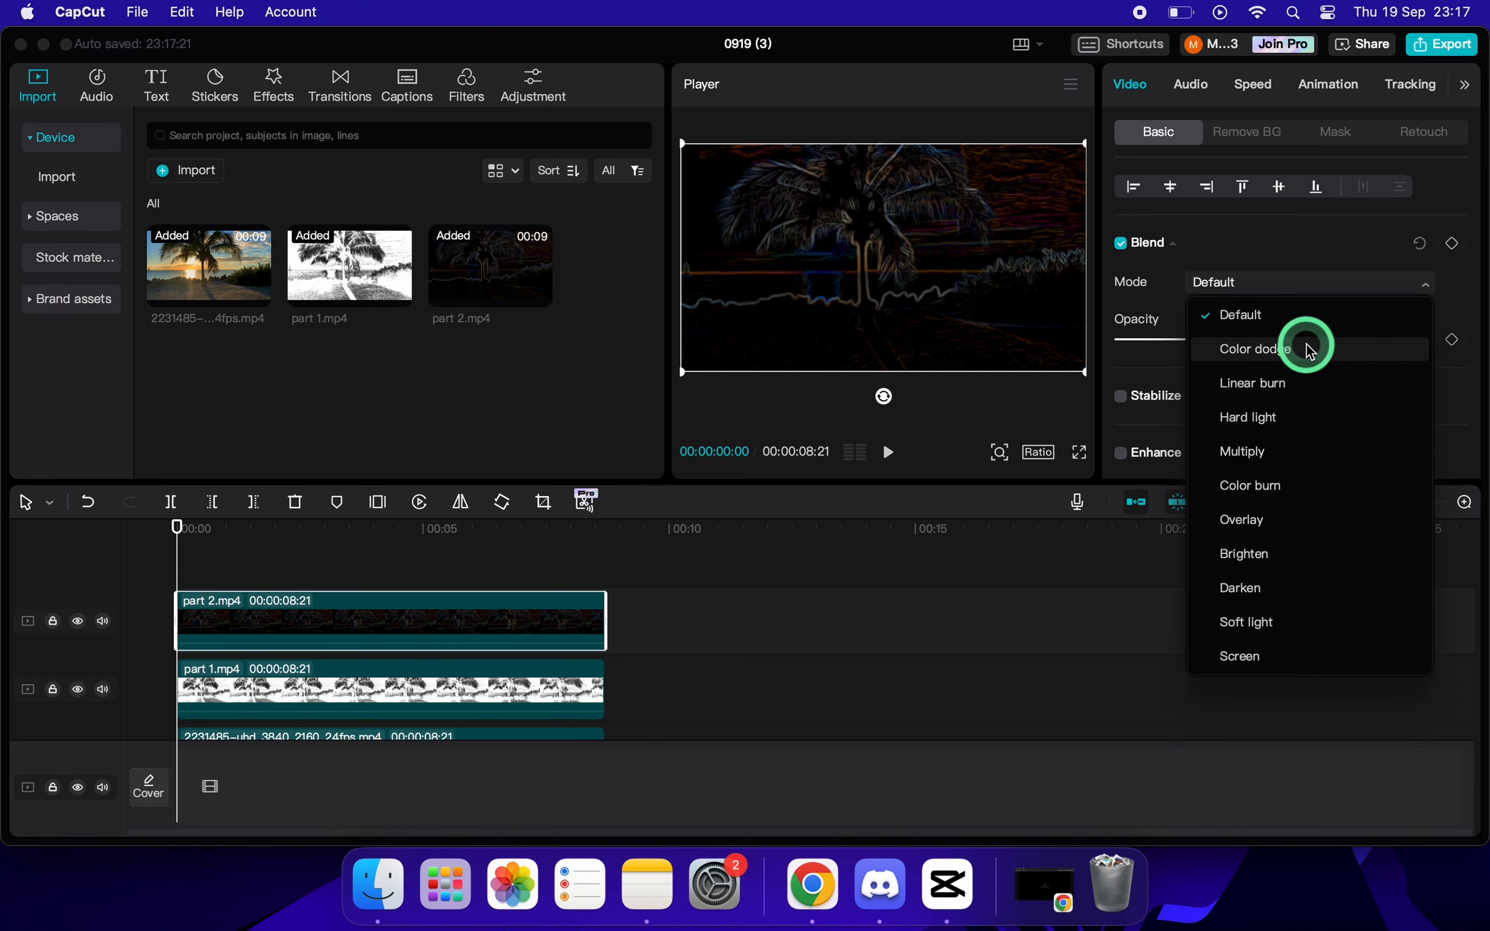
click(1317, 352)
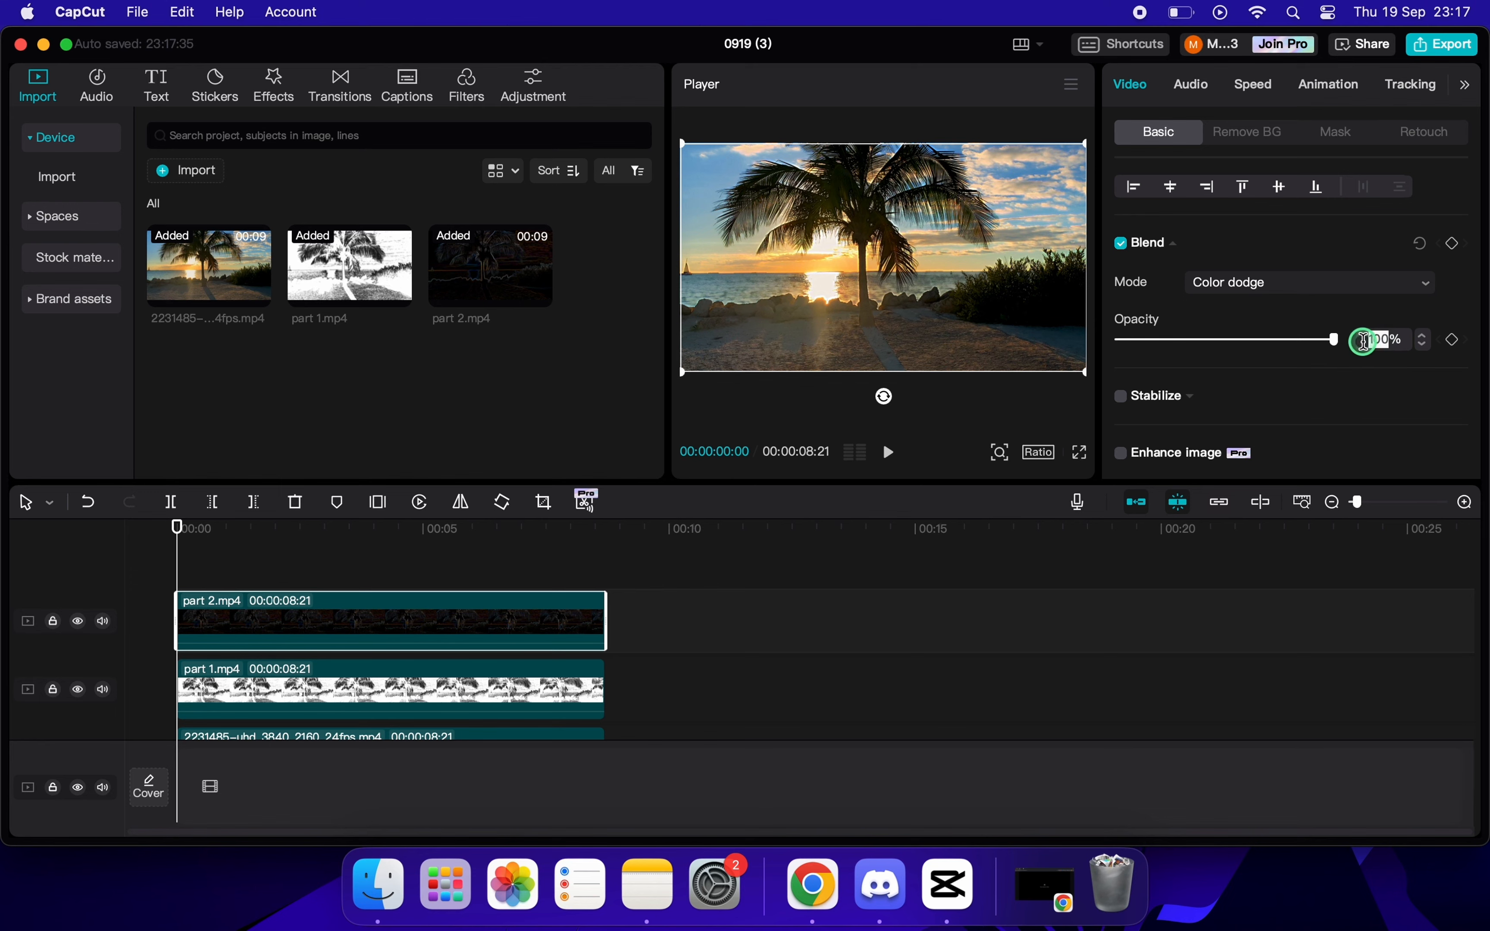
text(0)
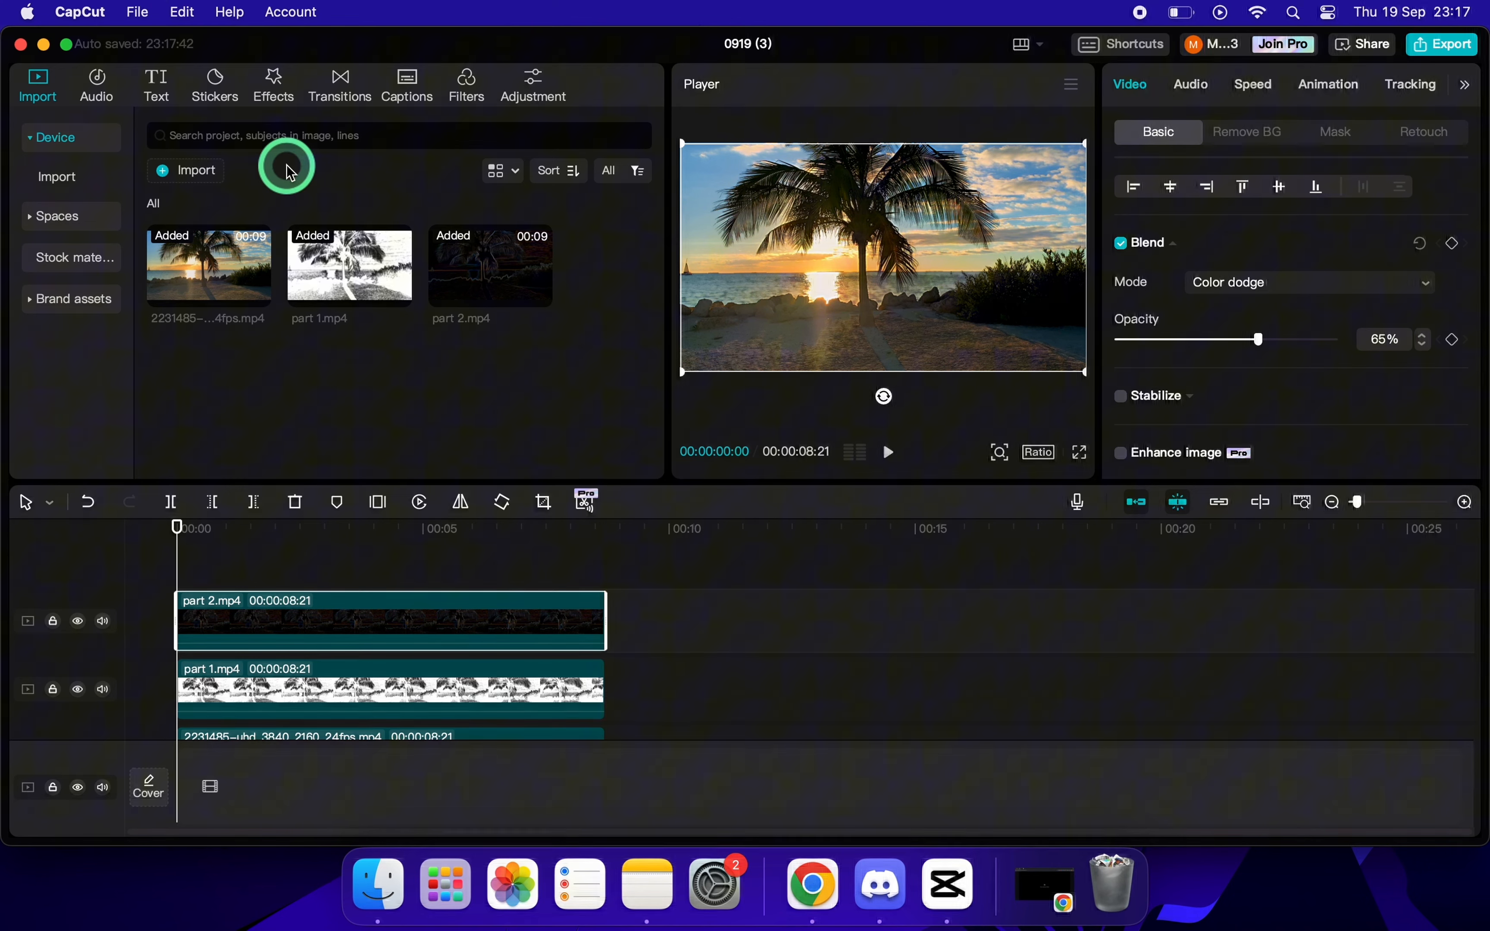
Add a custom adjustment layer above part 2 and extend it to span the full length of the clips.
click(532, 89)
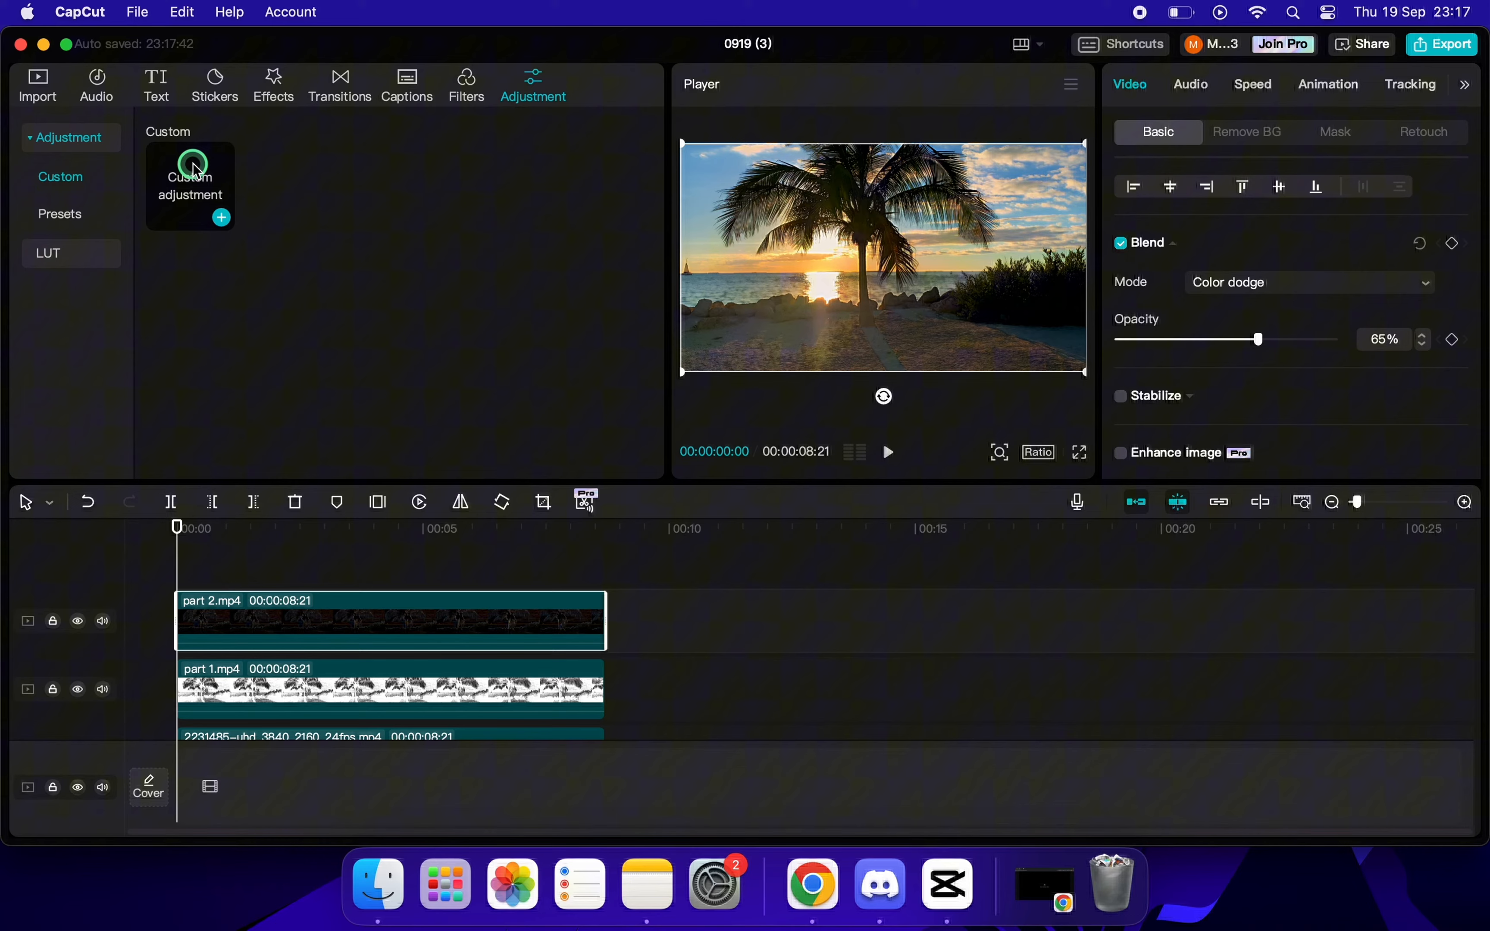
drag(197, 196, 183, 588)
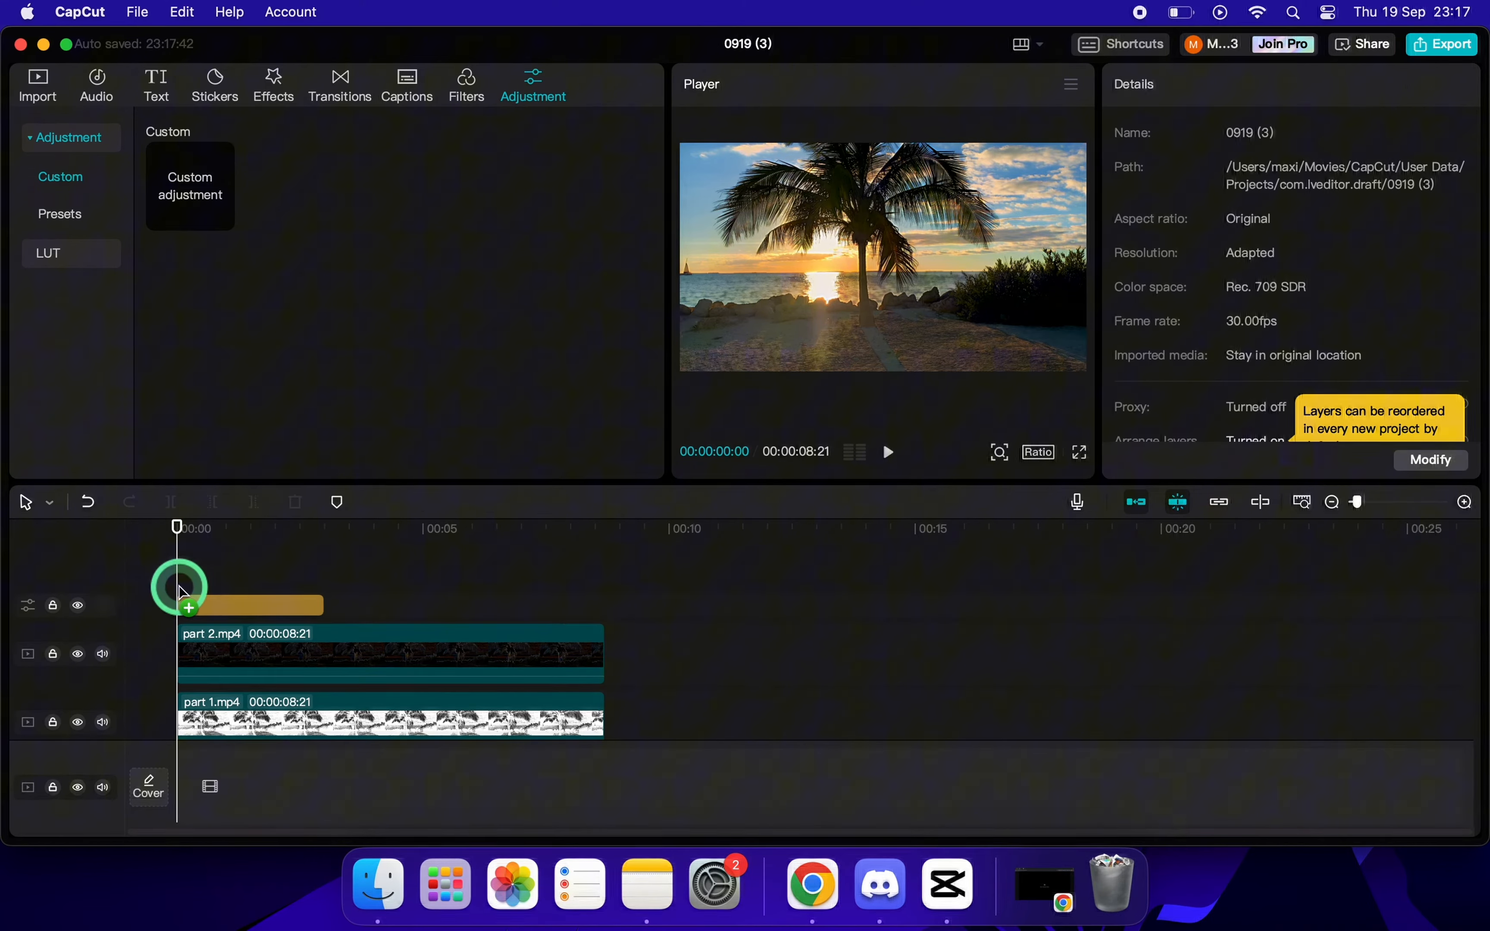
drag(323, 607, 611, 602)
drag(595, 596, 594, 601)
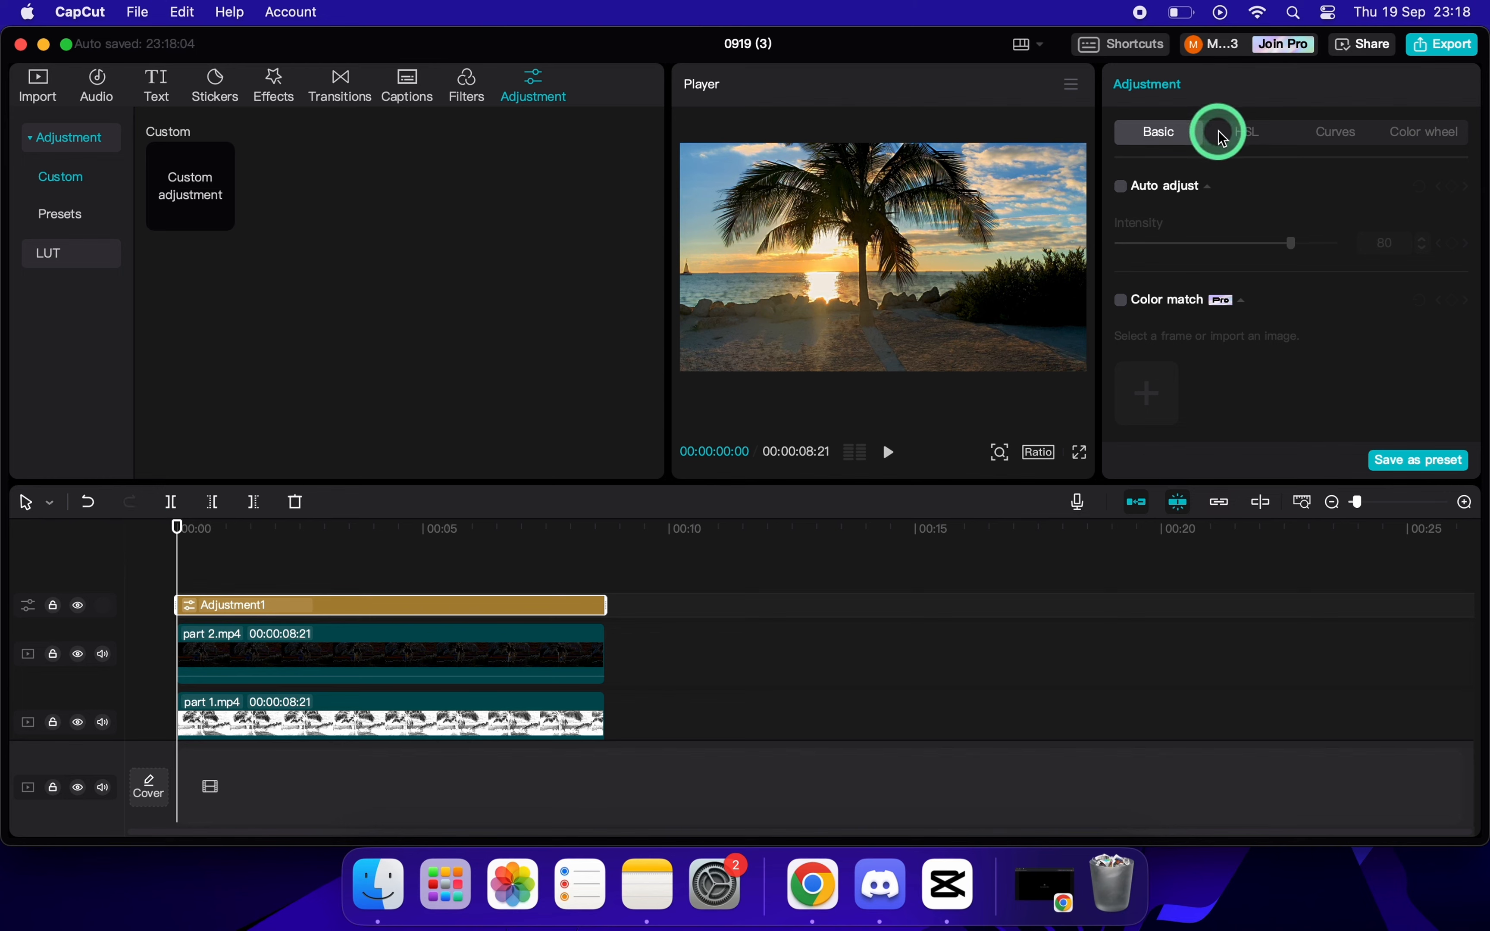
Set the adjustment layer's Sharpen to 20.
scroll(1250, 253, down, 6)
scroll(1273, 302, down, 8)
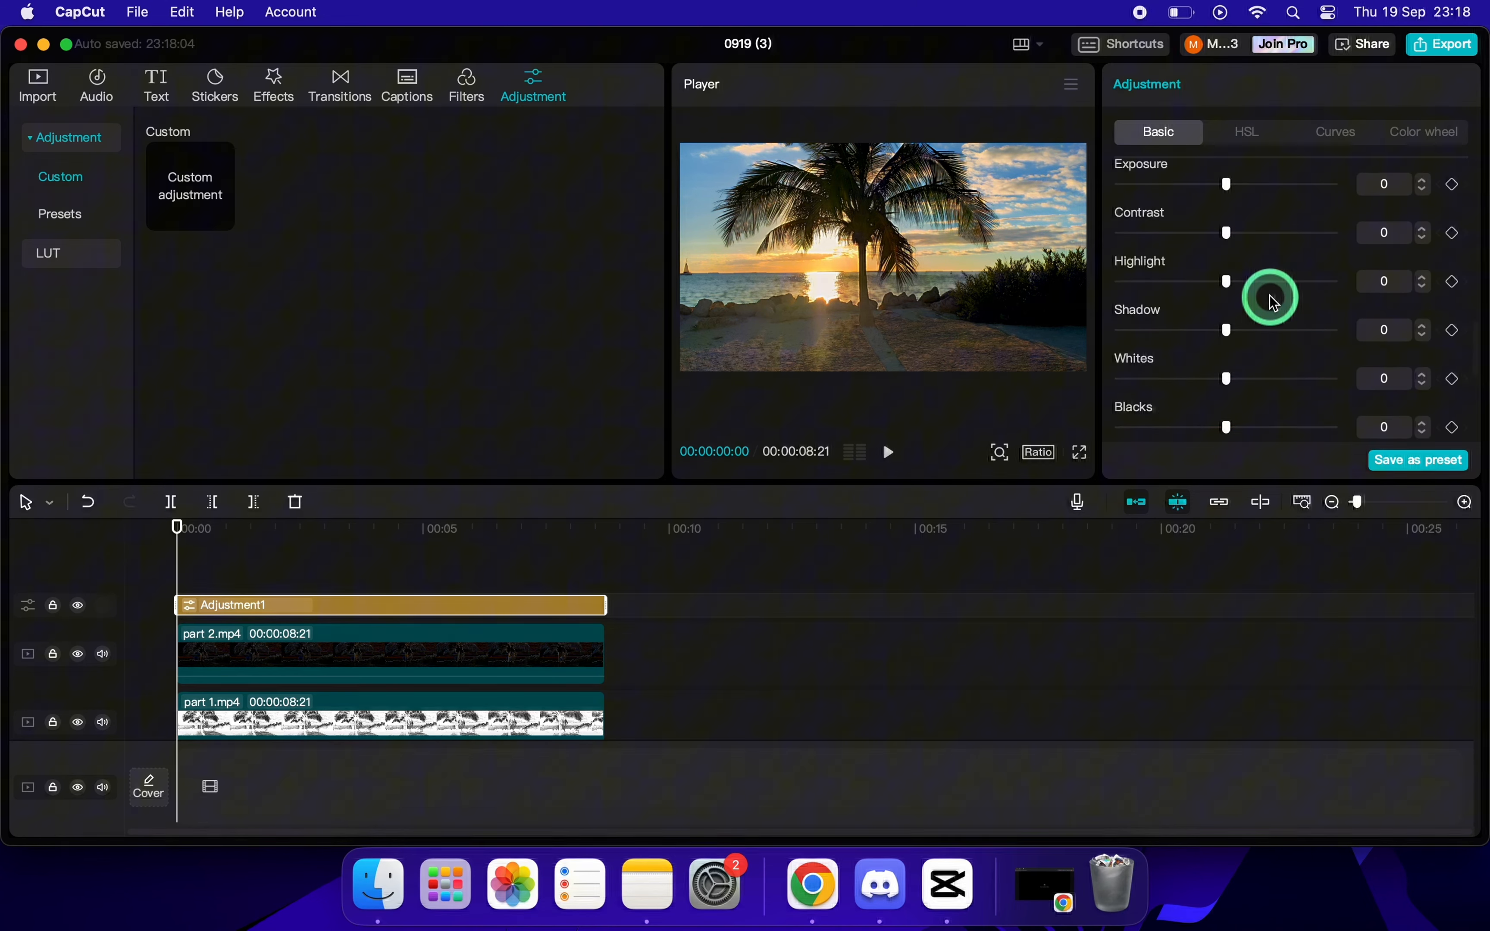
scroll(1273, 302, up, 5)
scroll(1273, 301, up, 1)
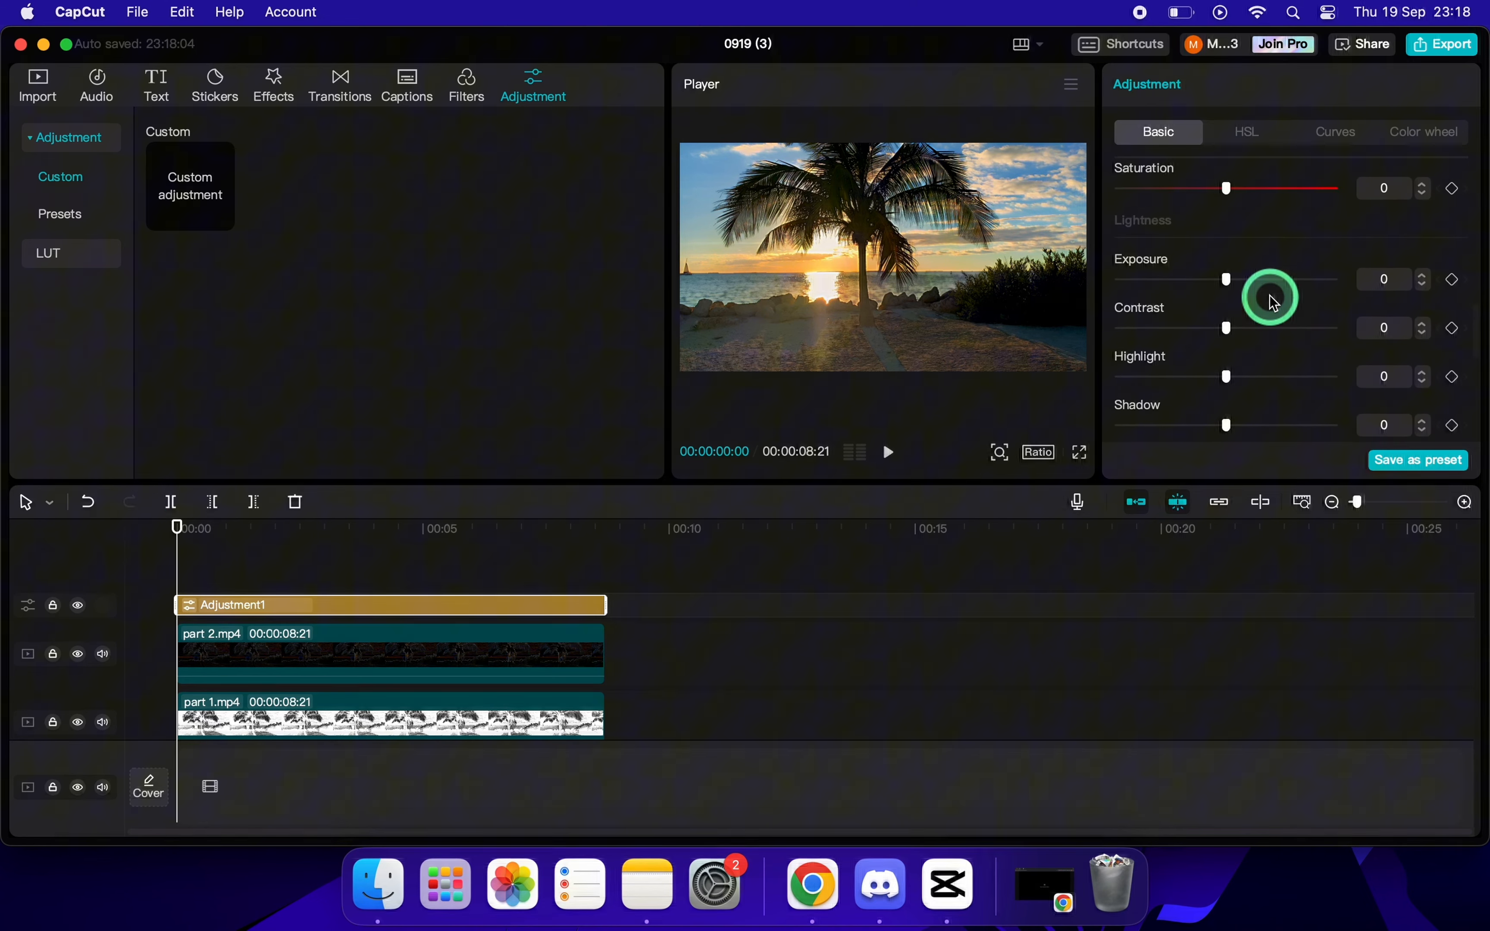
scroll(1273, 301, down, 10)
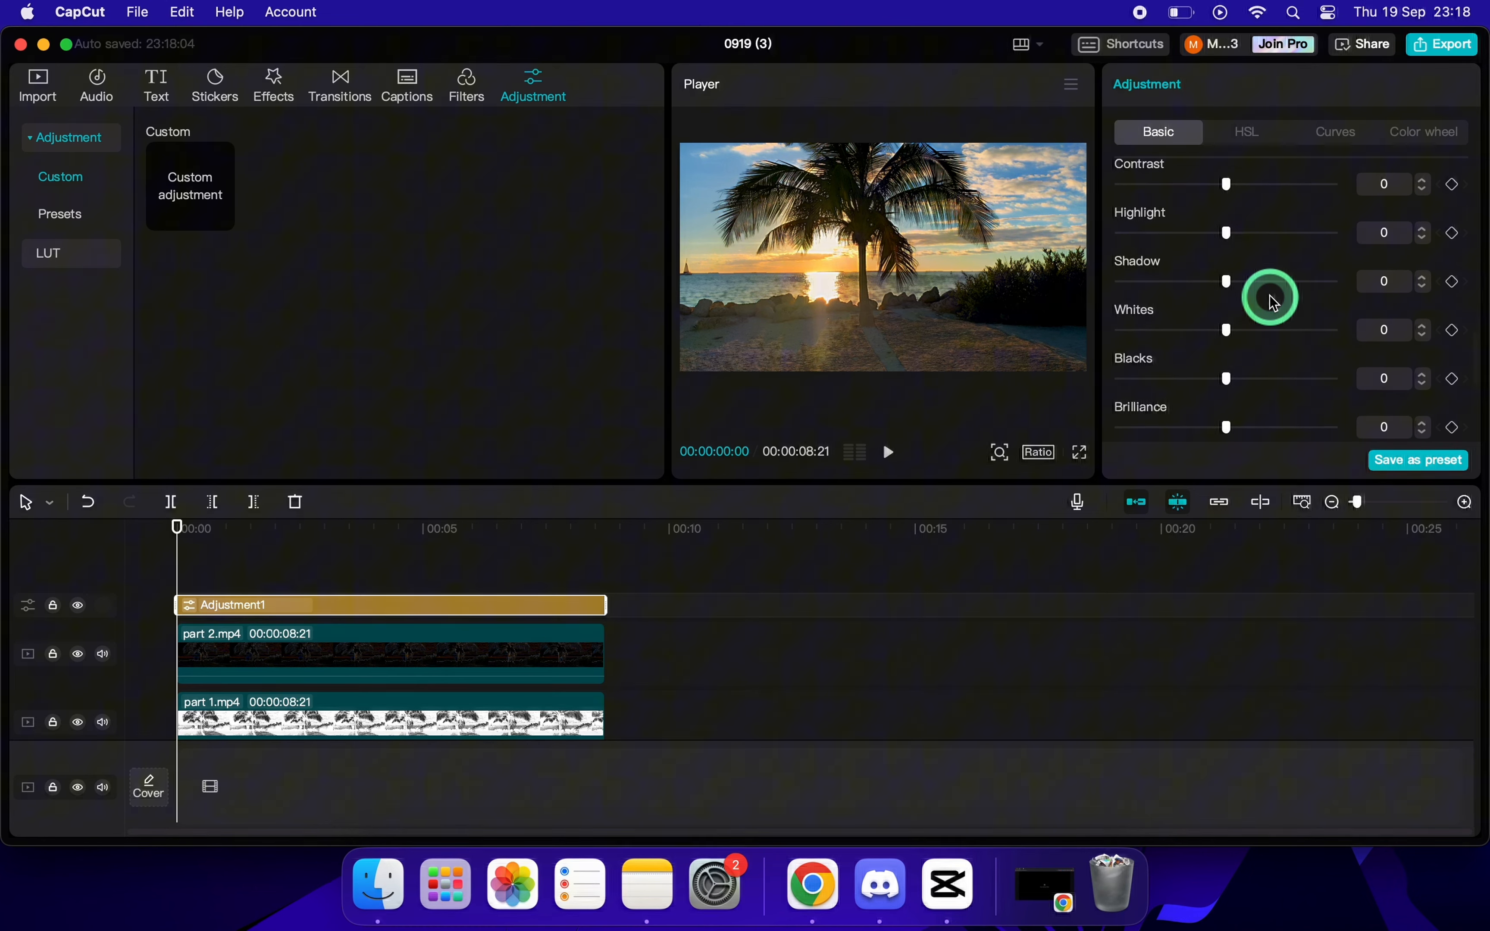
scroll(1273, 302, down, 5)
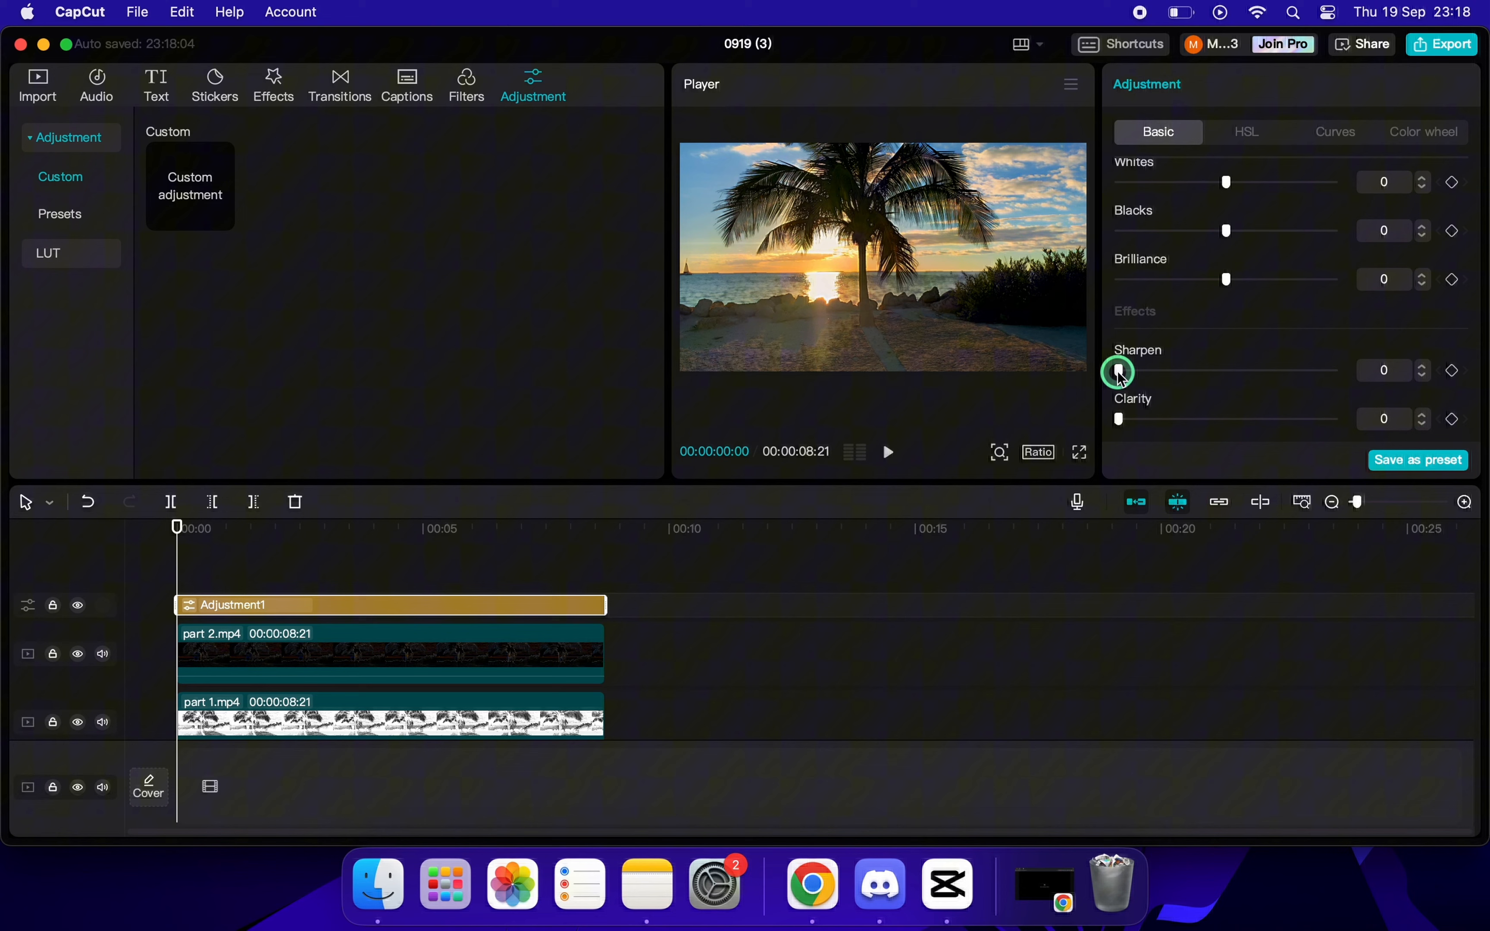
drag(1119, 371, 1169, 377)
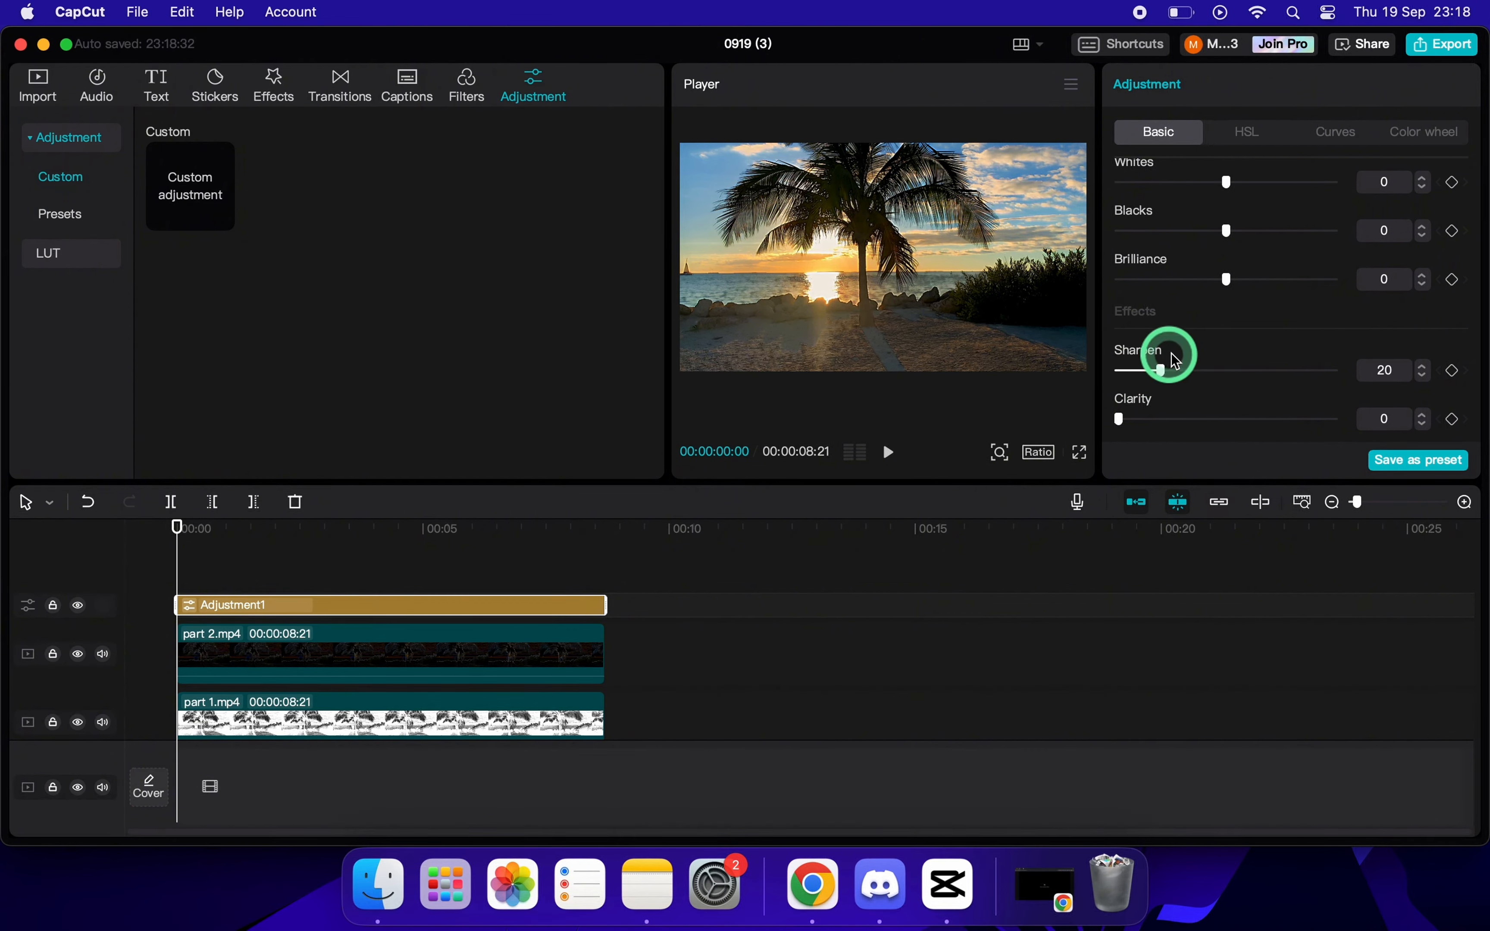
Set the adjustment layer's Brilliance to 5.
scroll(1222, 364, down, 5)
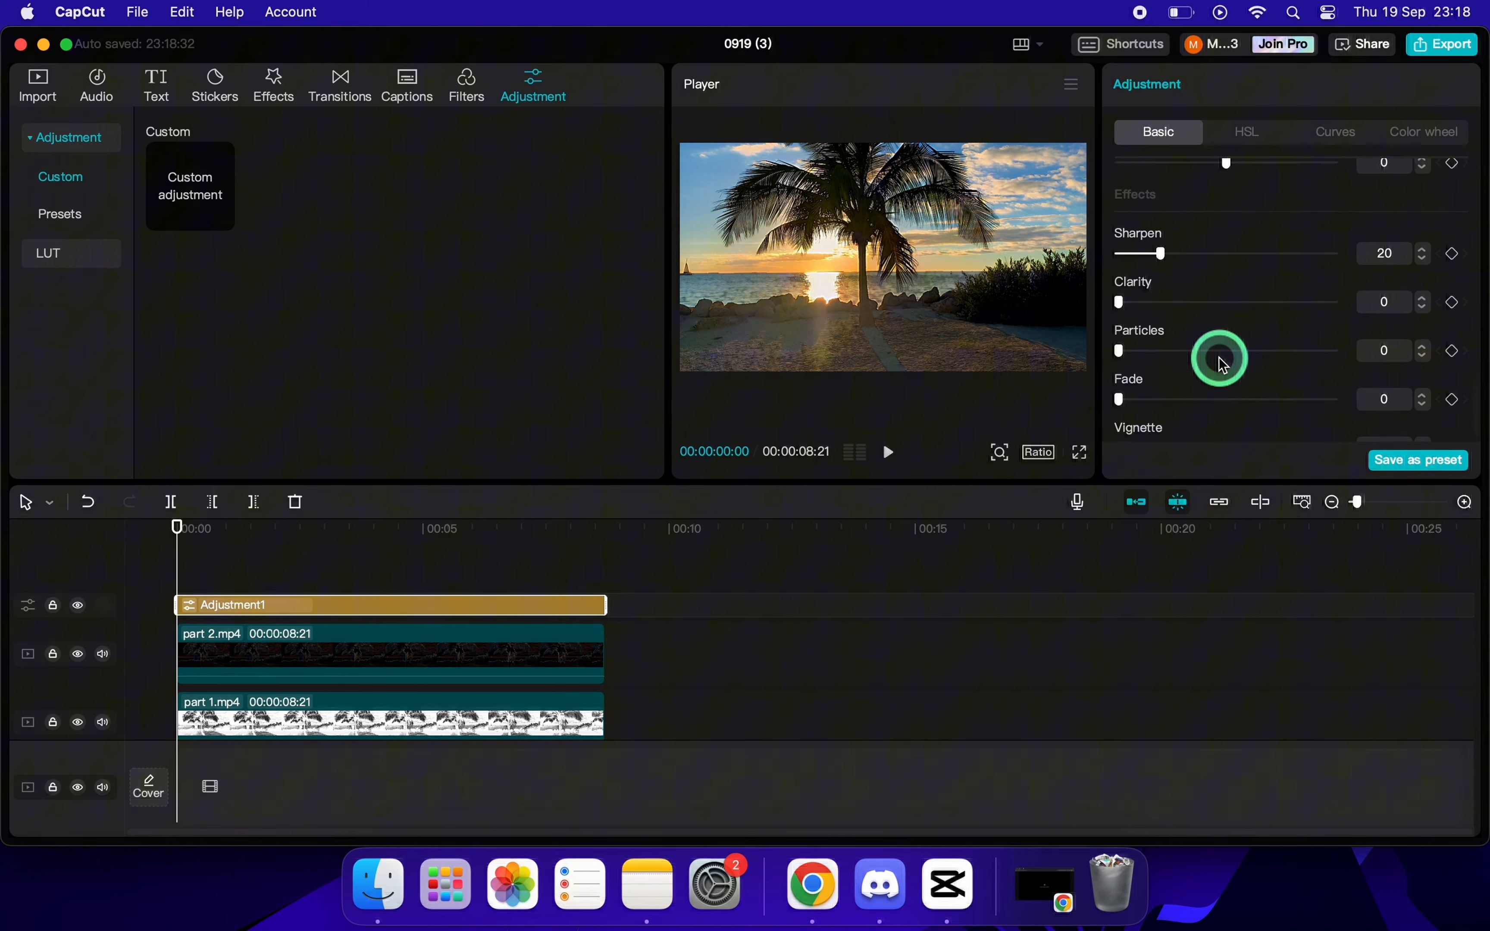
scroll(1222, 363, up, 10)
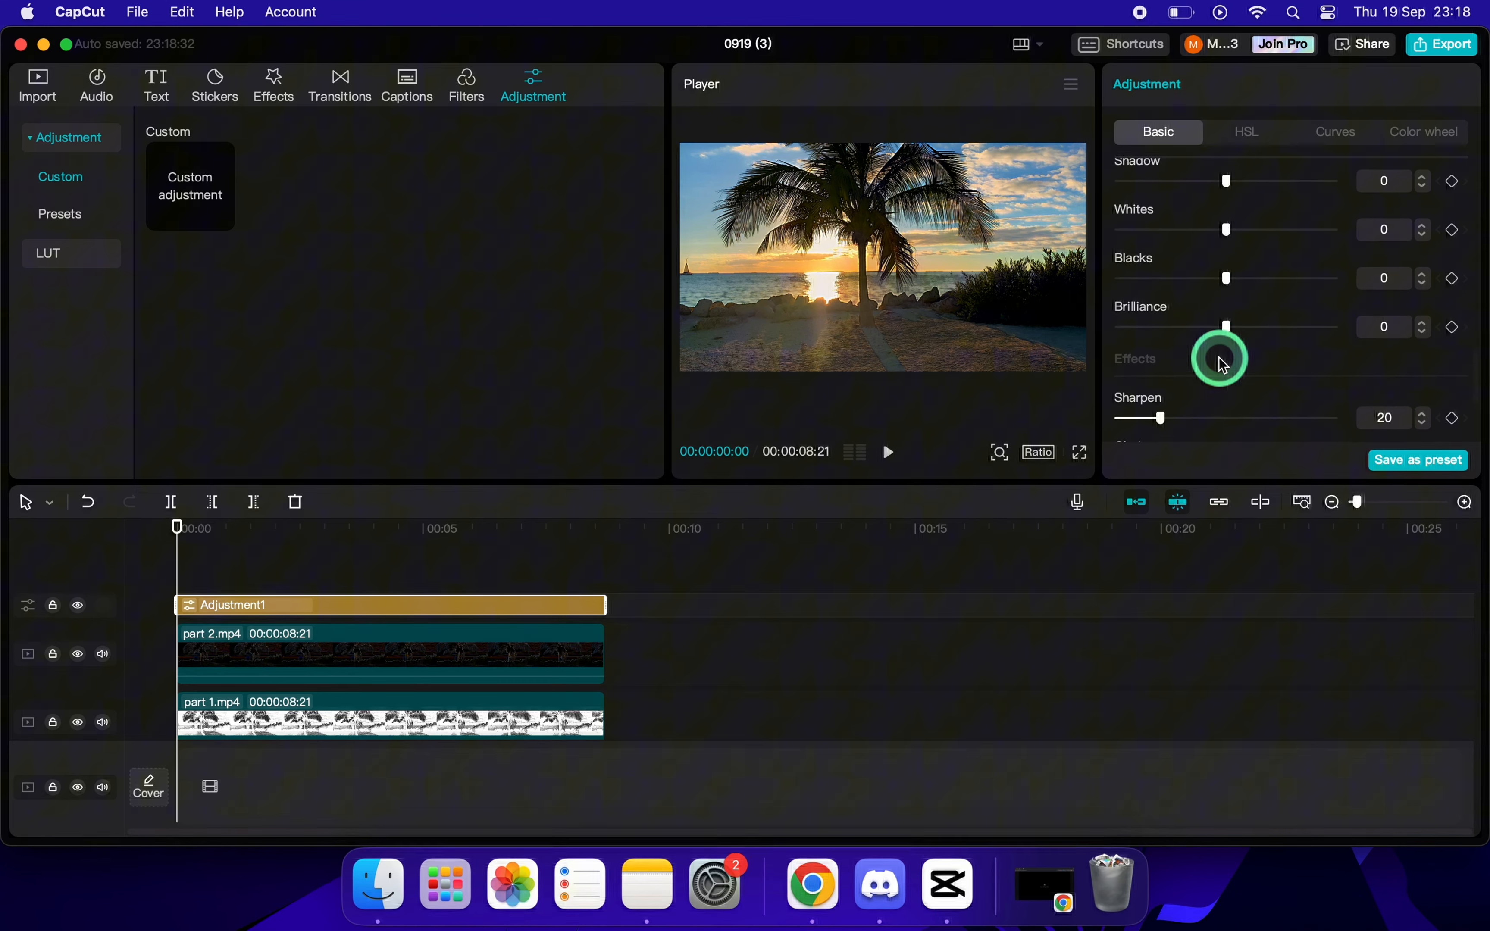
scroll(1222, 363, up, 2)
scroll(1222, 364, down, 4)
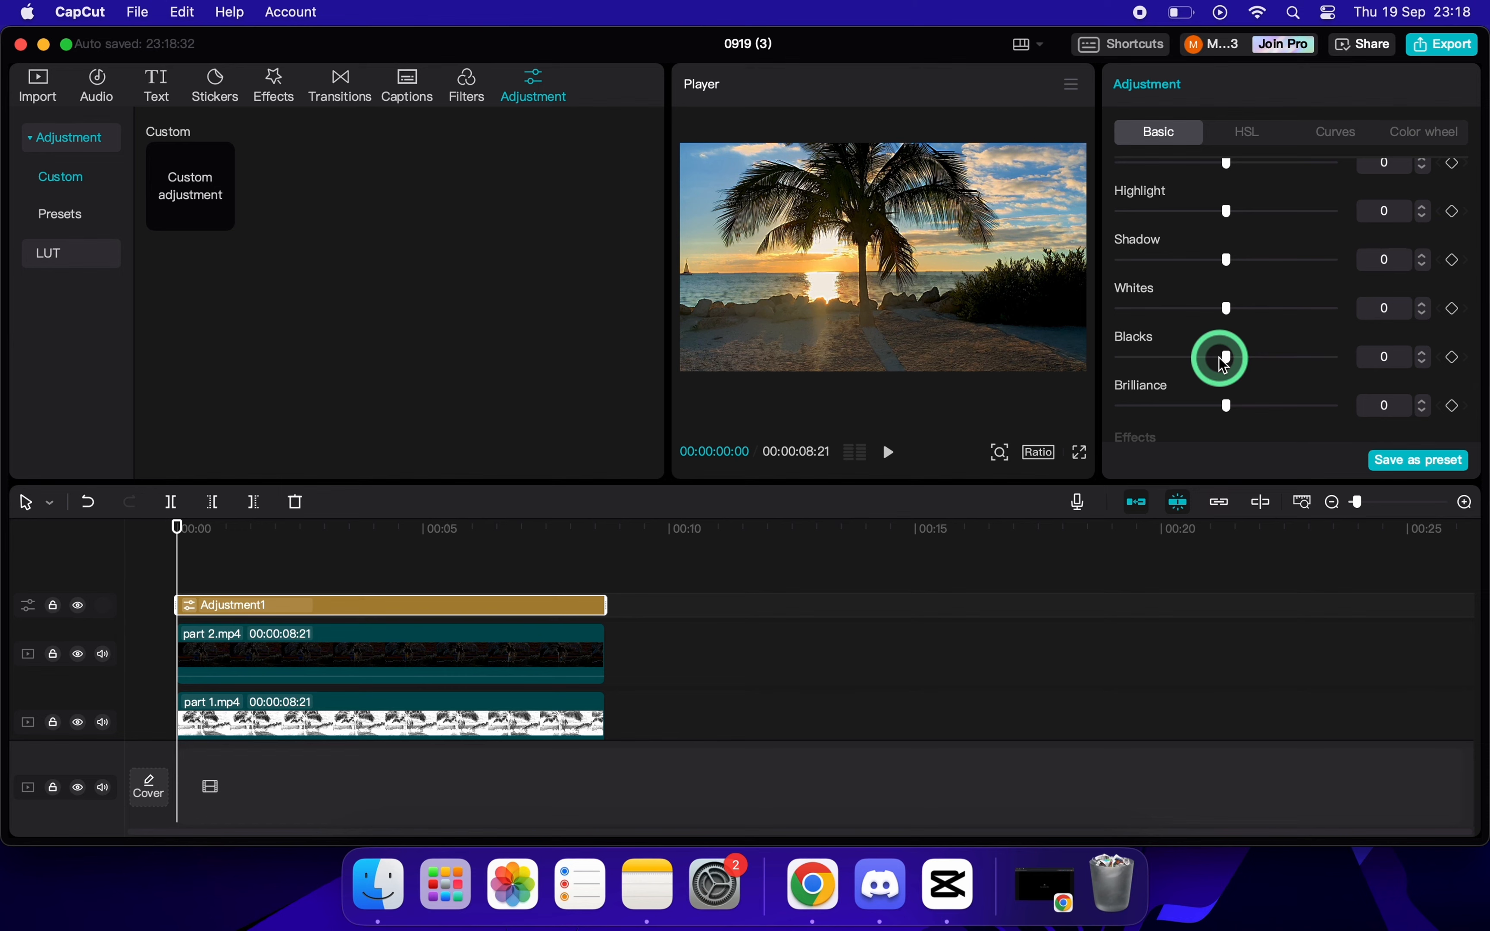
drag(1227, 408, 1237, 412)
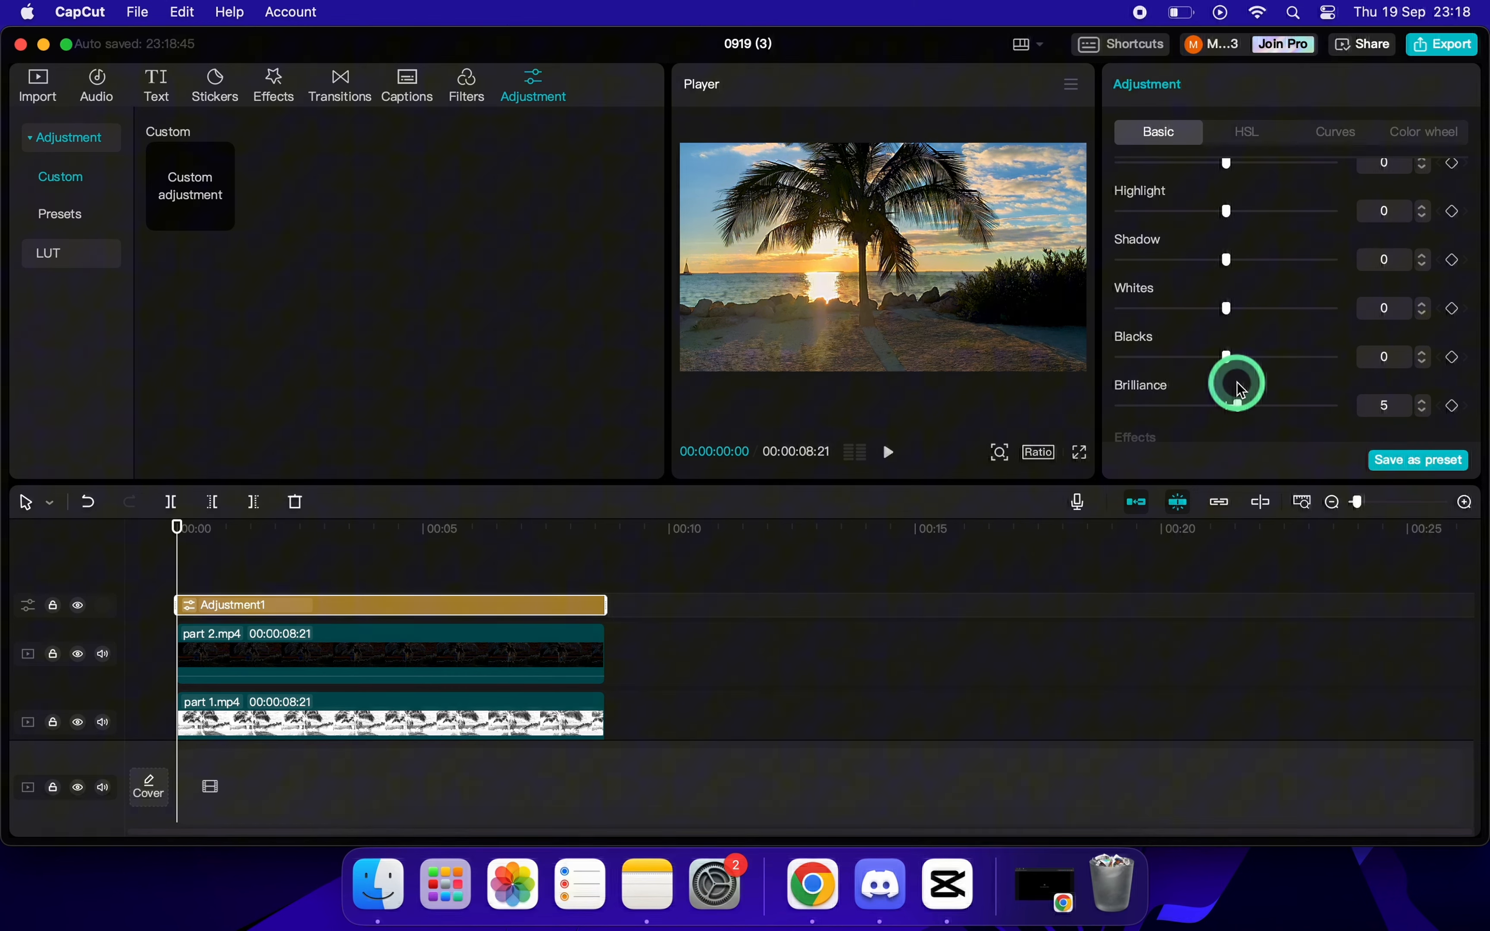
Set the adjustment layer's Shadow to -10.
scroll(1238, 314, up, 2)
scroll(1240, 320, up, 1)
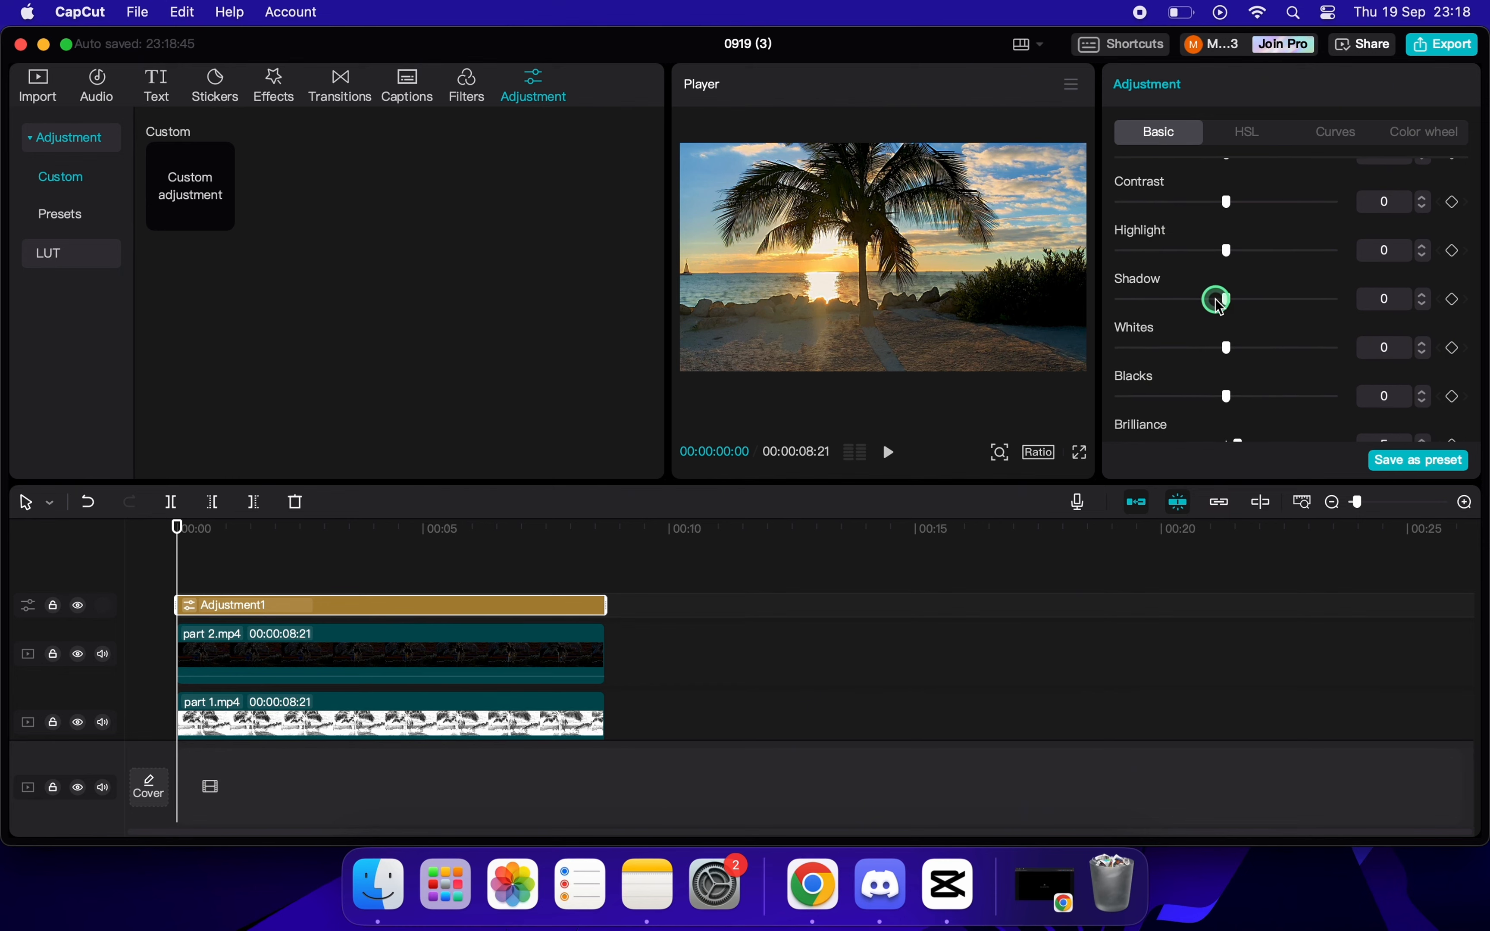
drag(1201, 304, 1197, 306)
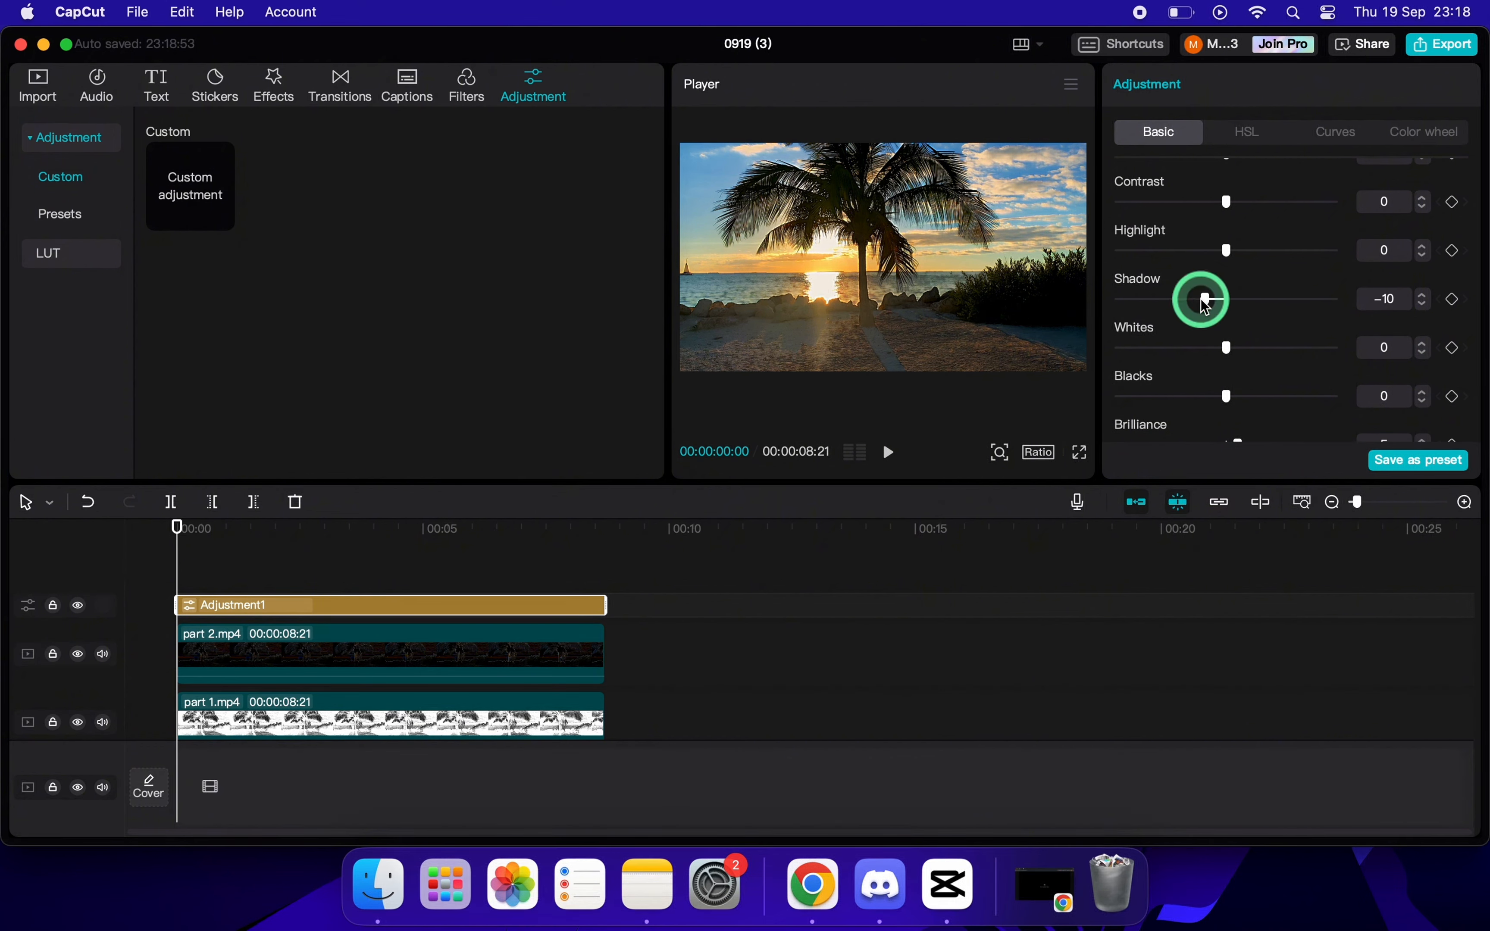
Set the adjustment layer's Contrast to 4 and play the result in full screen.
scroll(1250, 285, up, 3)
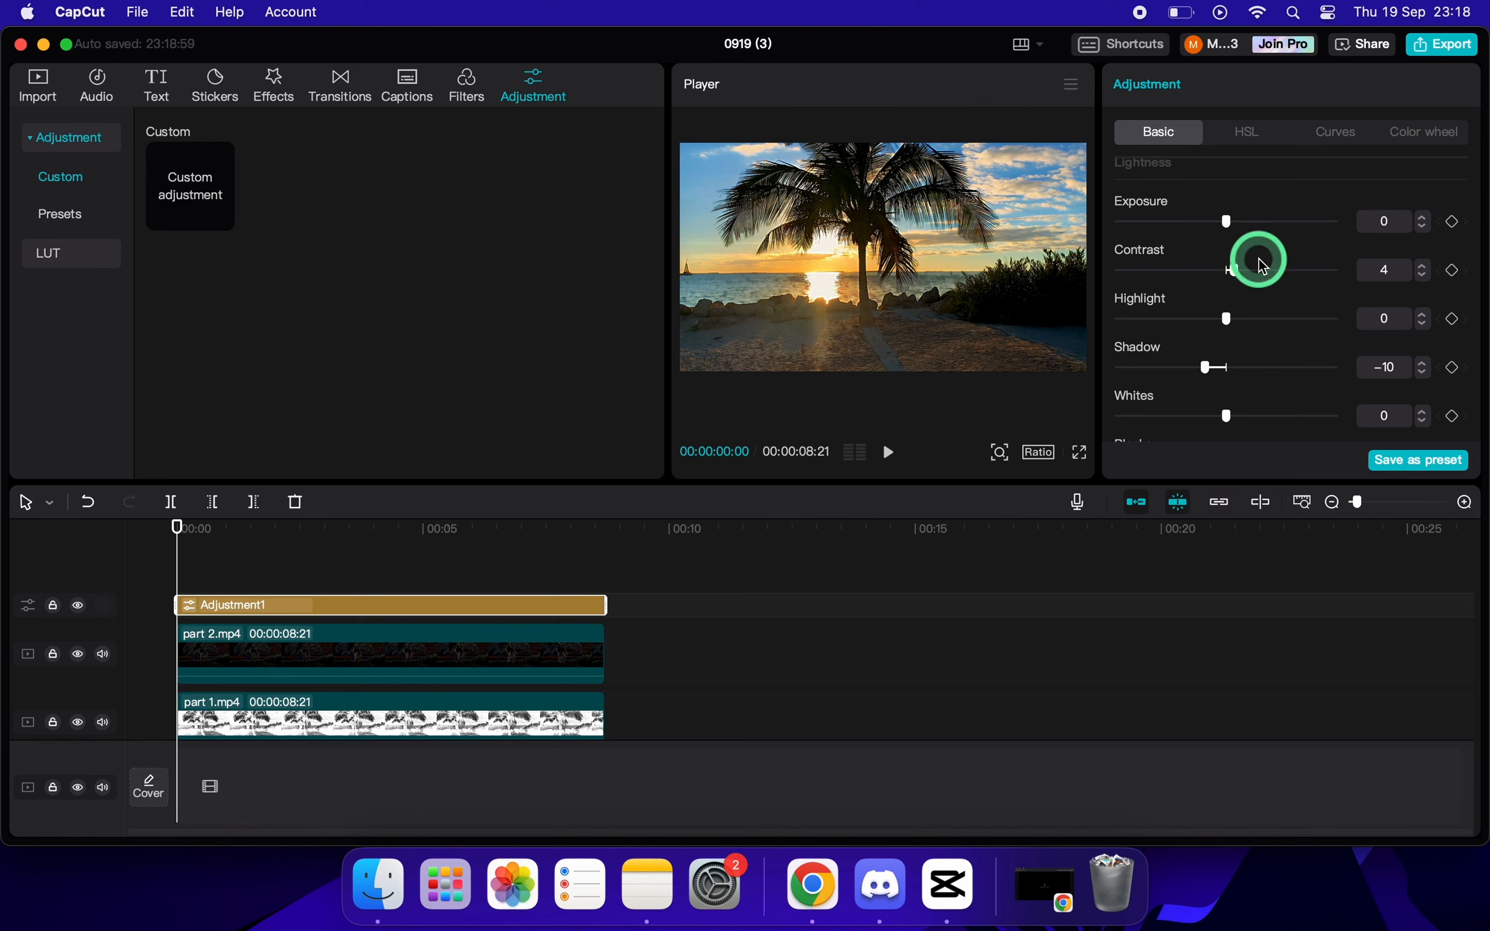
scroll(1257, 259, up, 4)
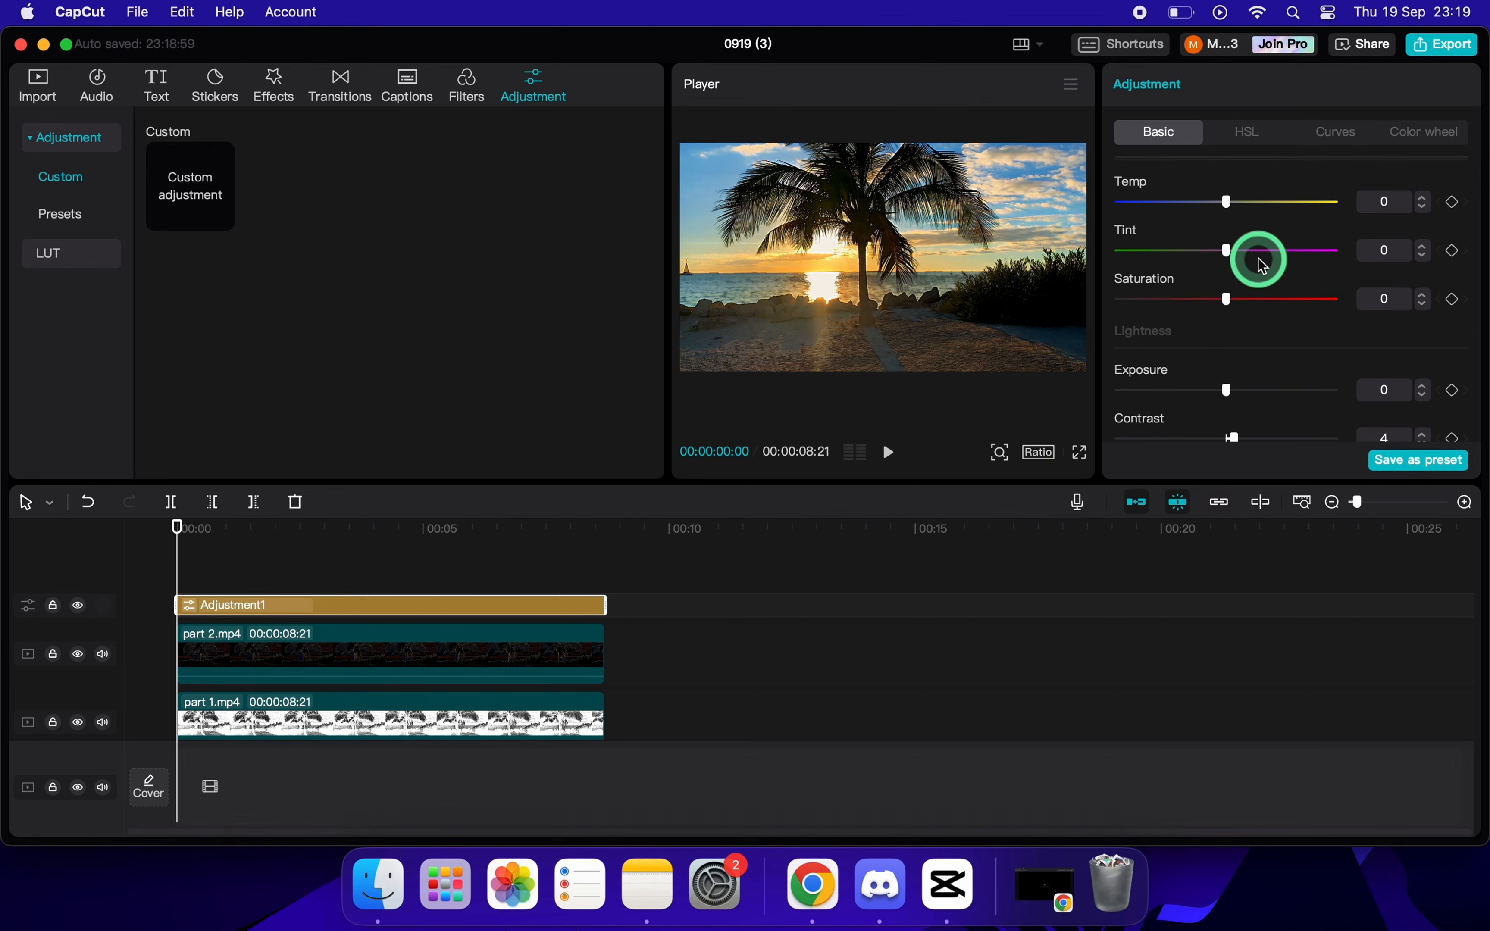
click(888, 452)
click(1079, 452)
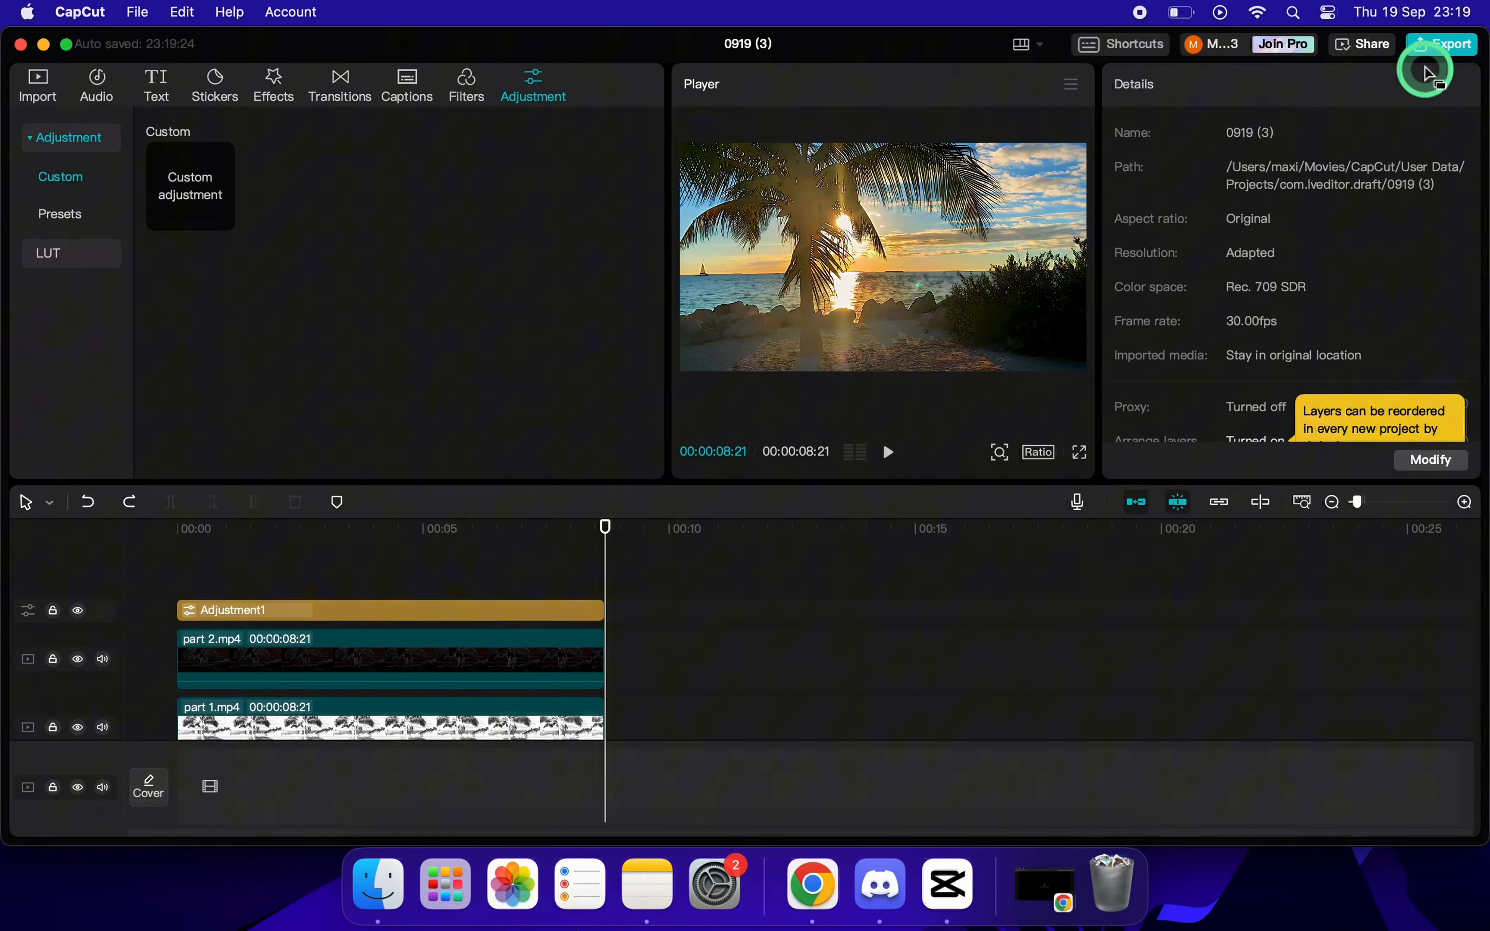
Open the export settings for the project and name the output file "video 4k".
click(1430, 45)
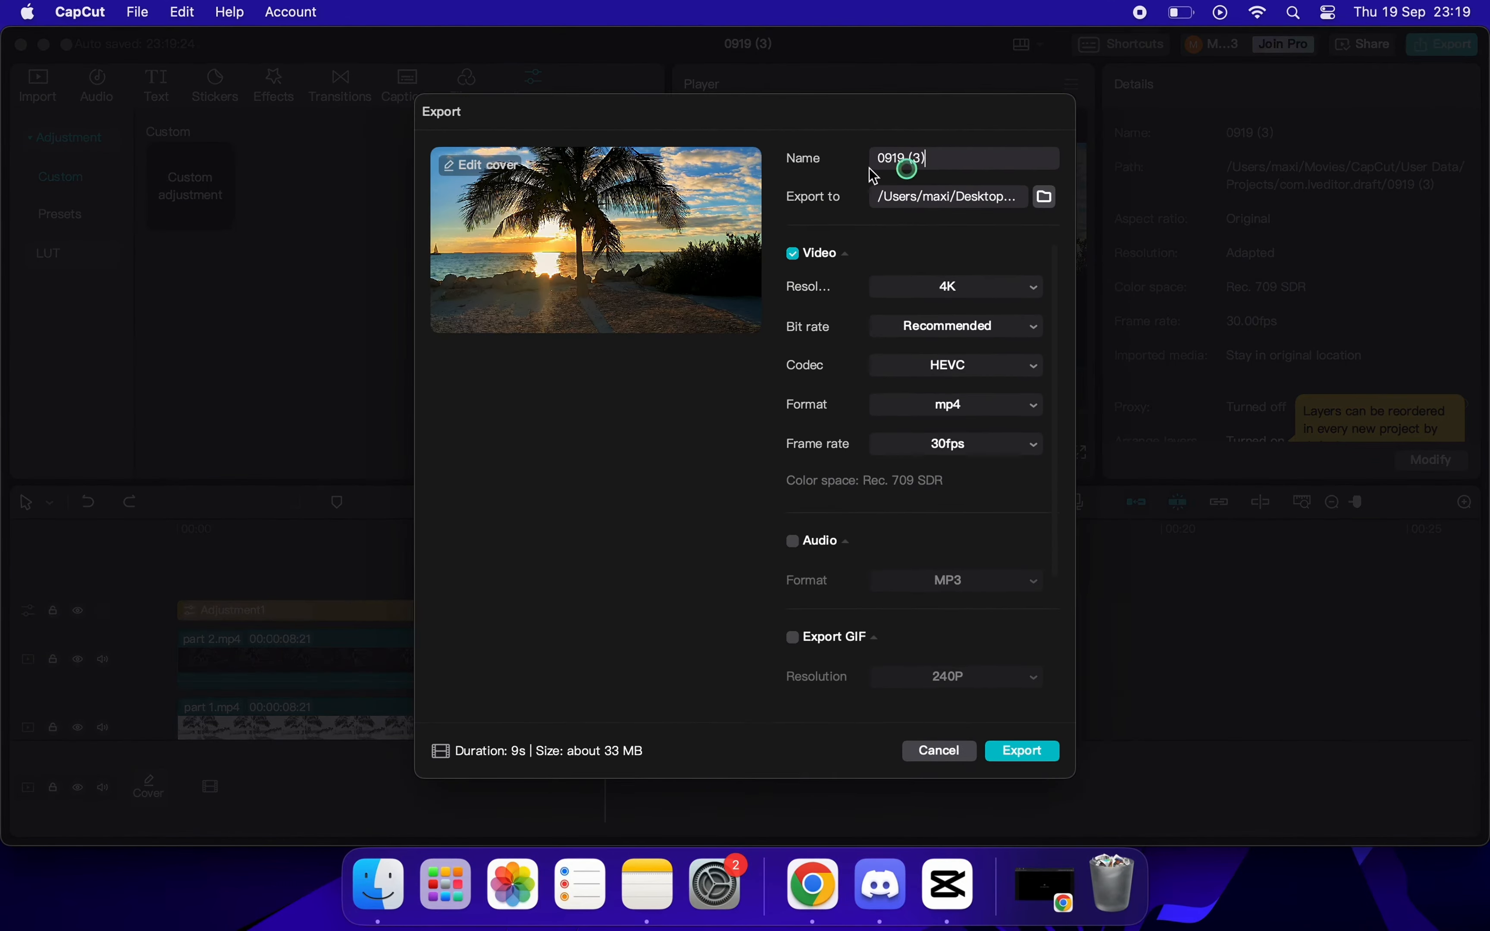
drag(874, 176, 791, 175)
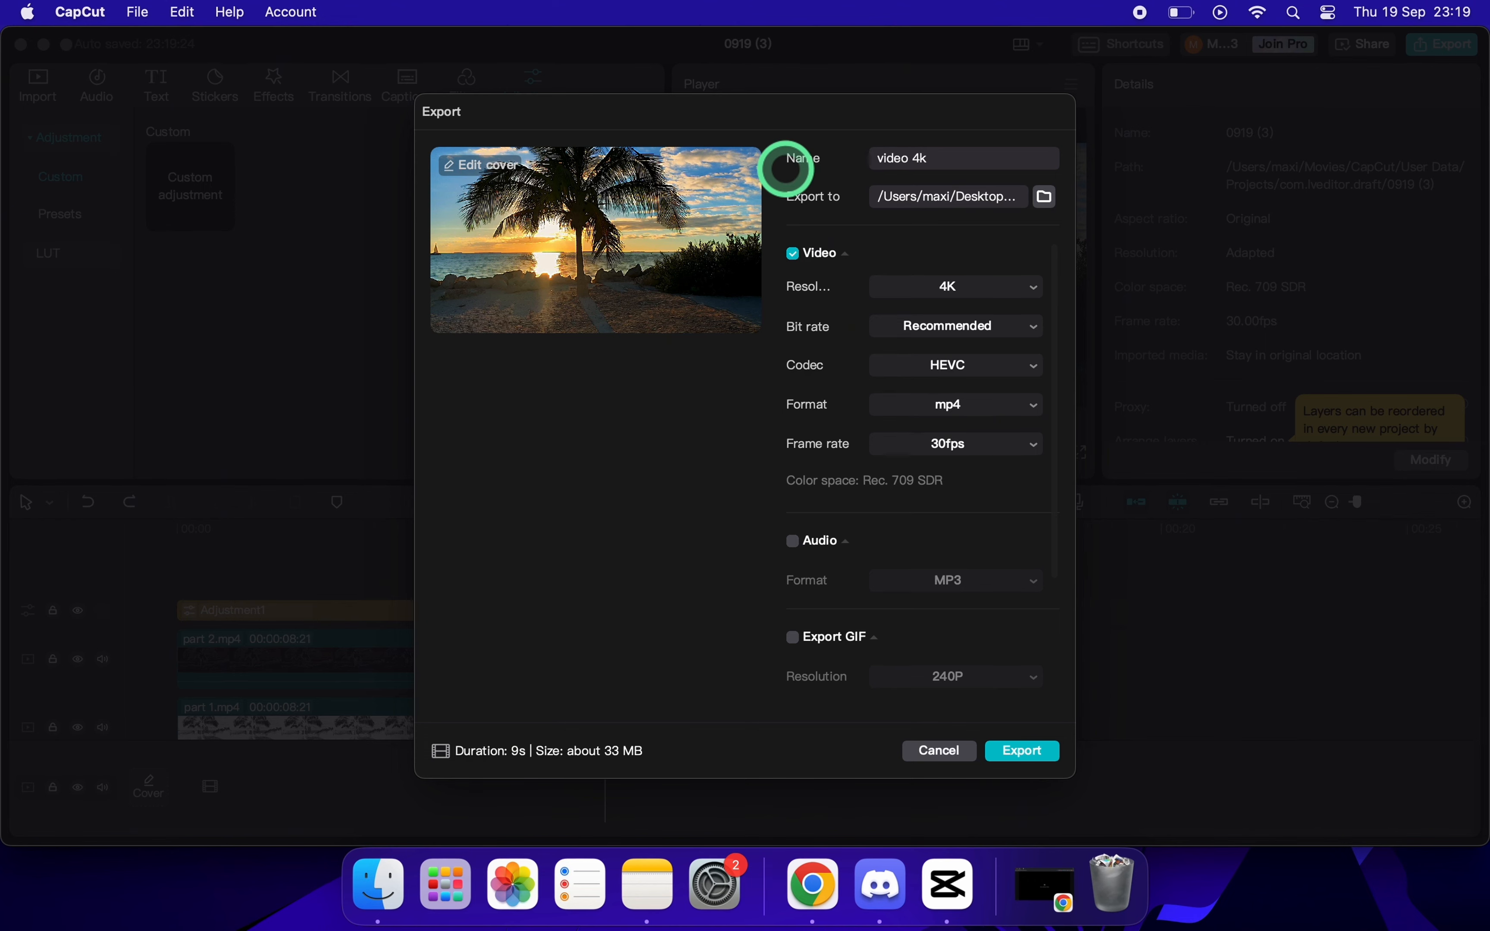
Set the export resolution to 4K and the frame rate to 60fps.
click(970, 288)
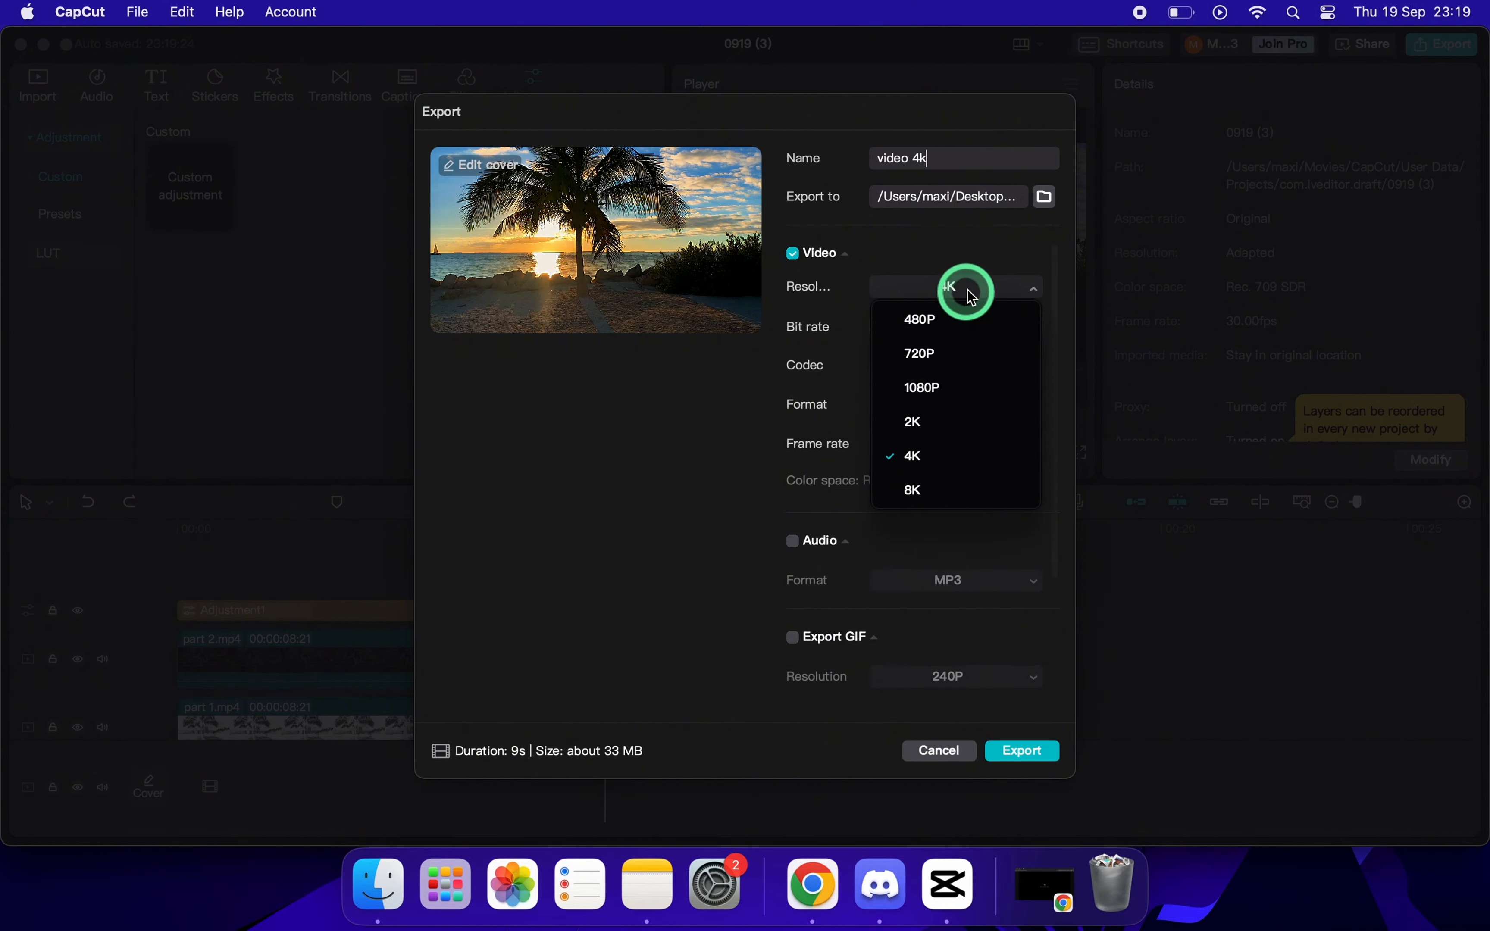
click(976, 263)
click(857, 296)
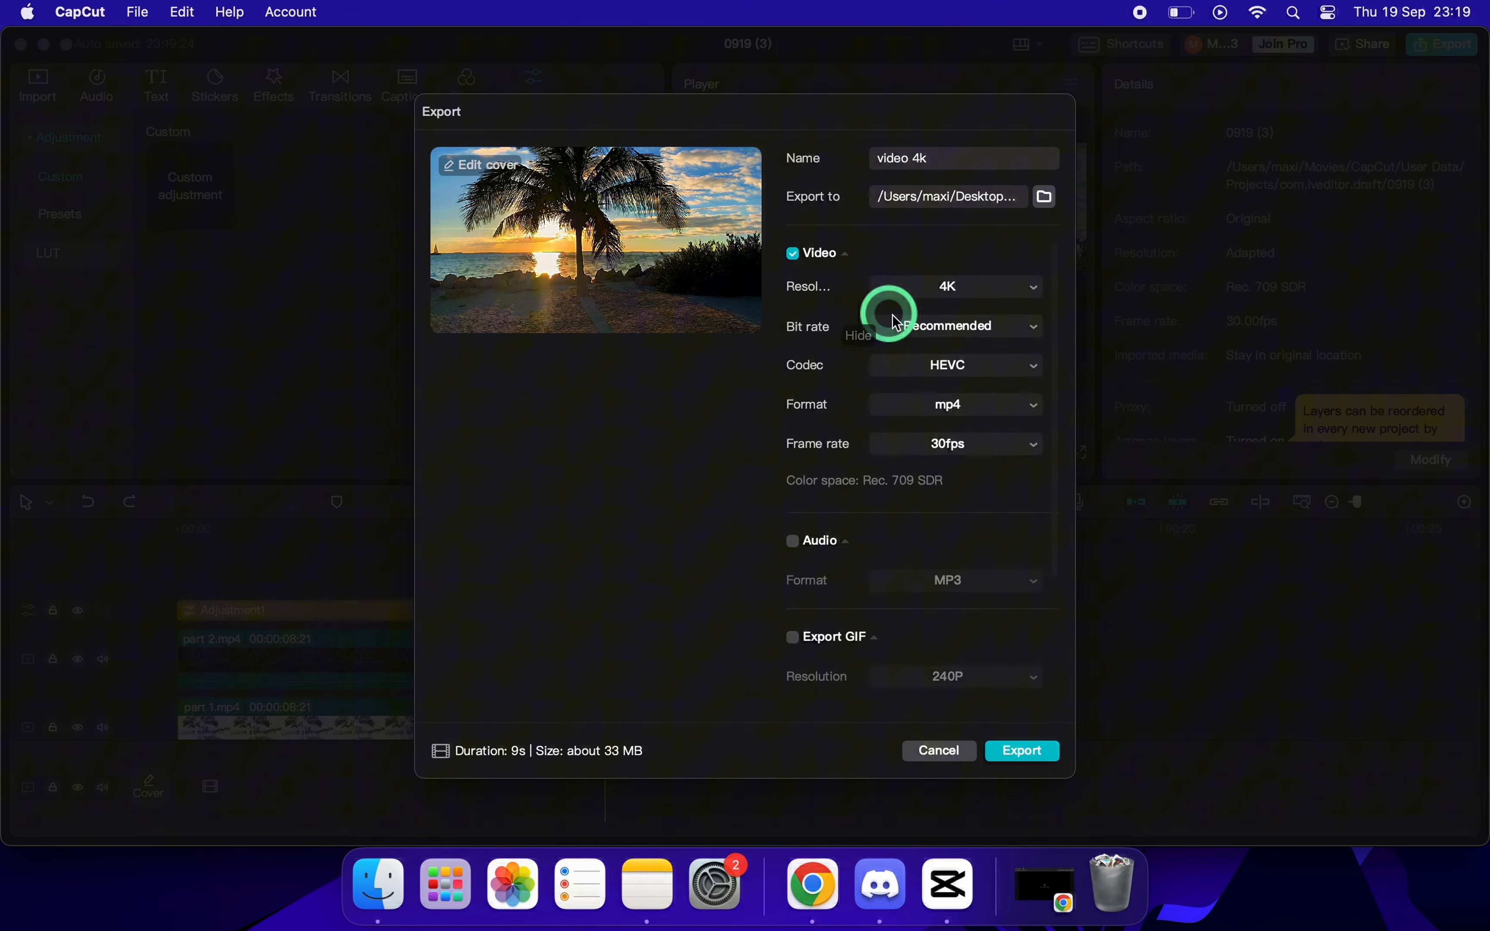
click(984, 288)
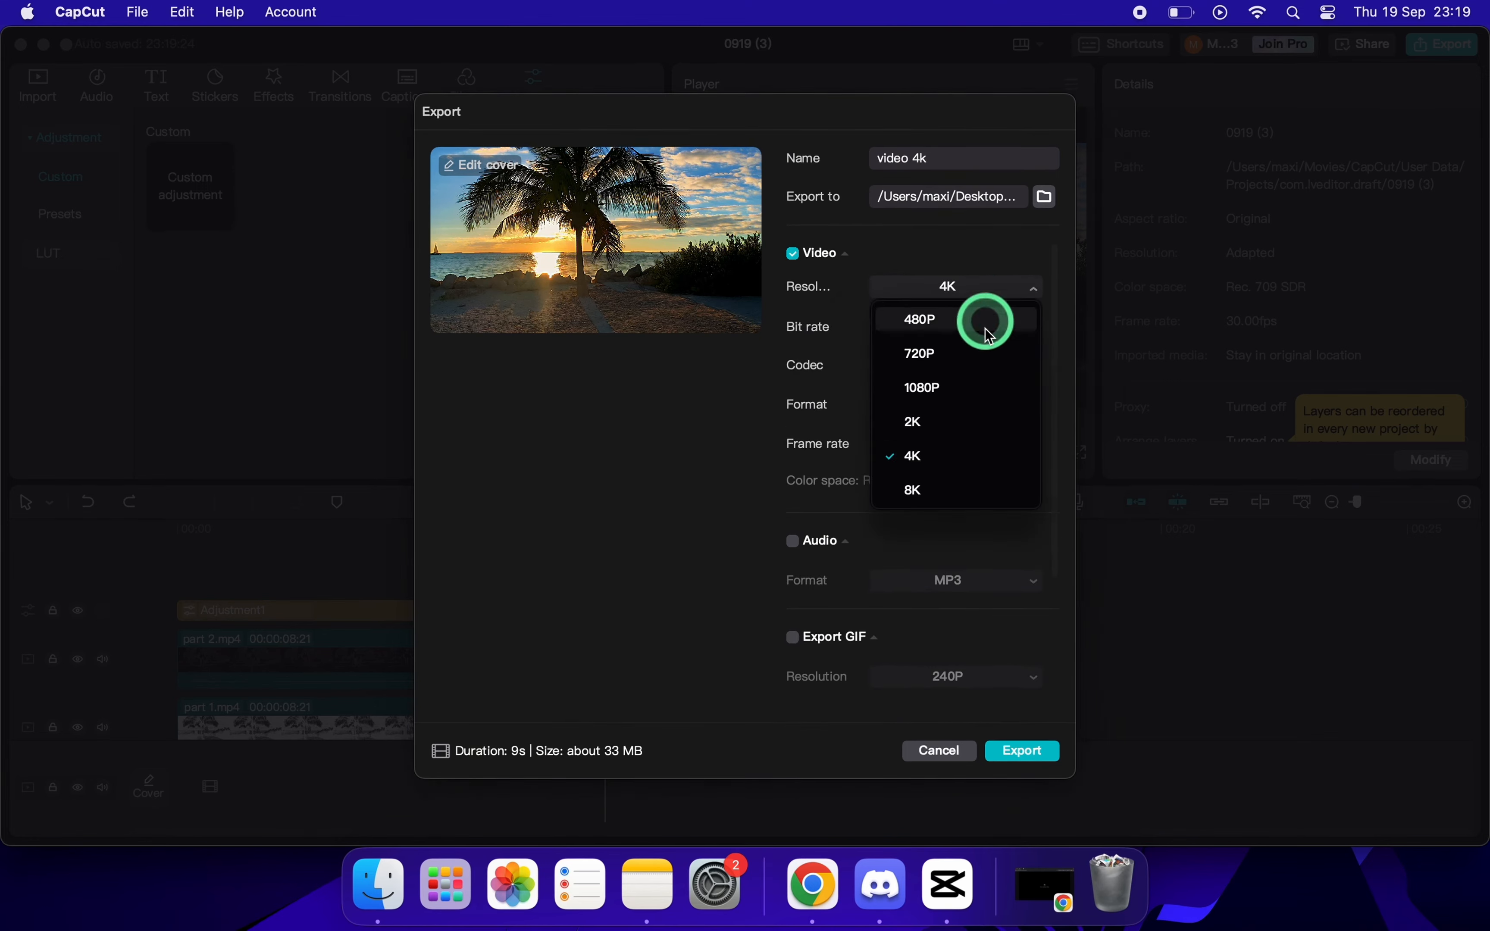
click(977, 458)
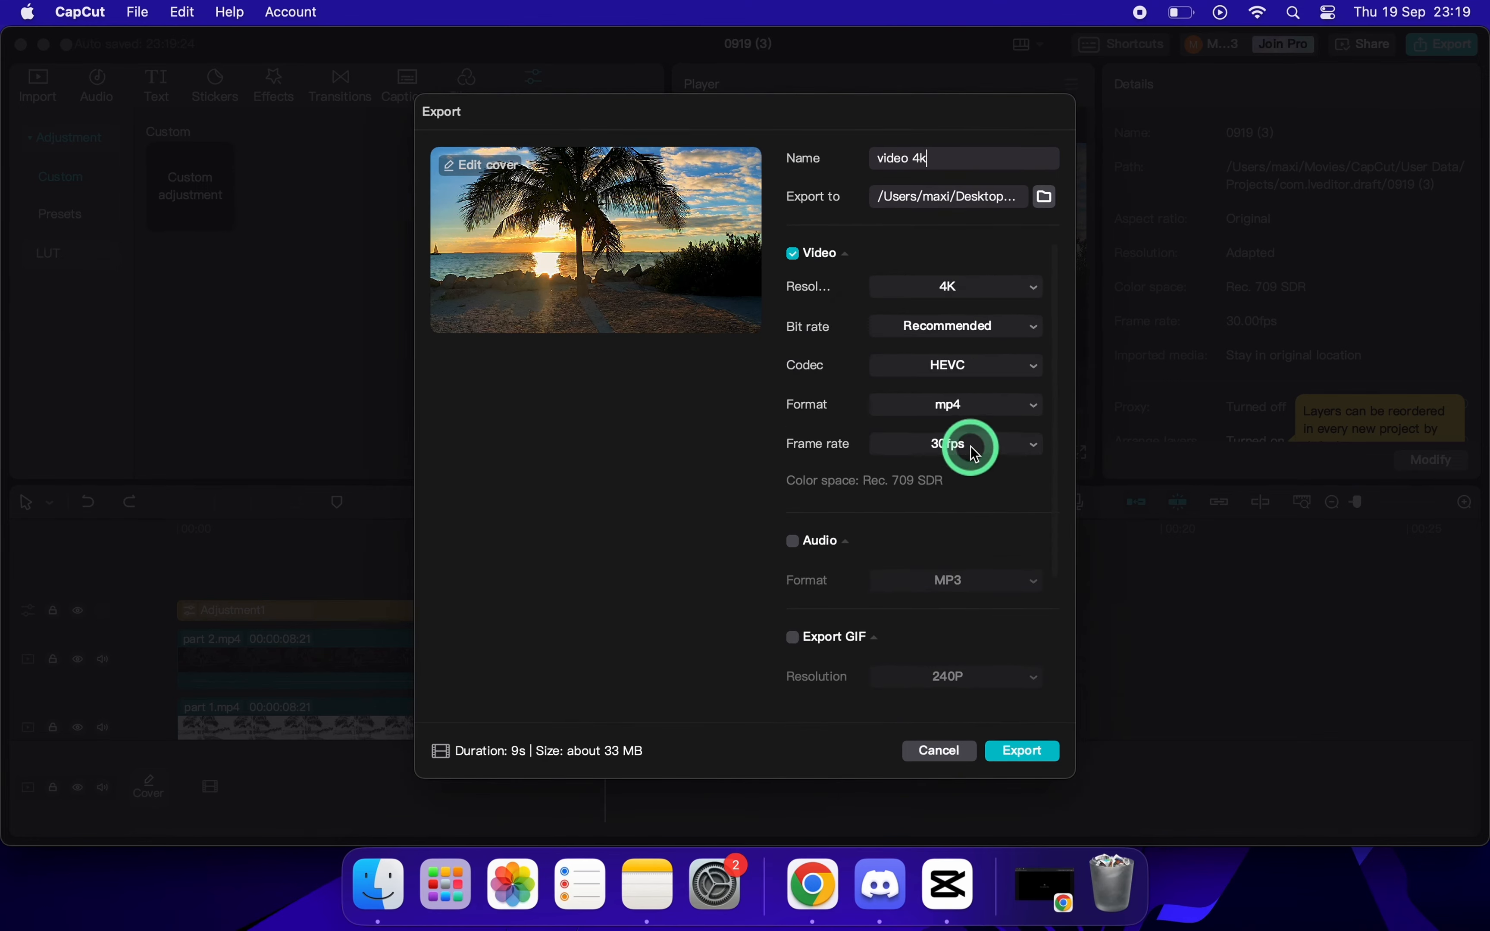
click(975, 449)
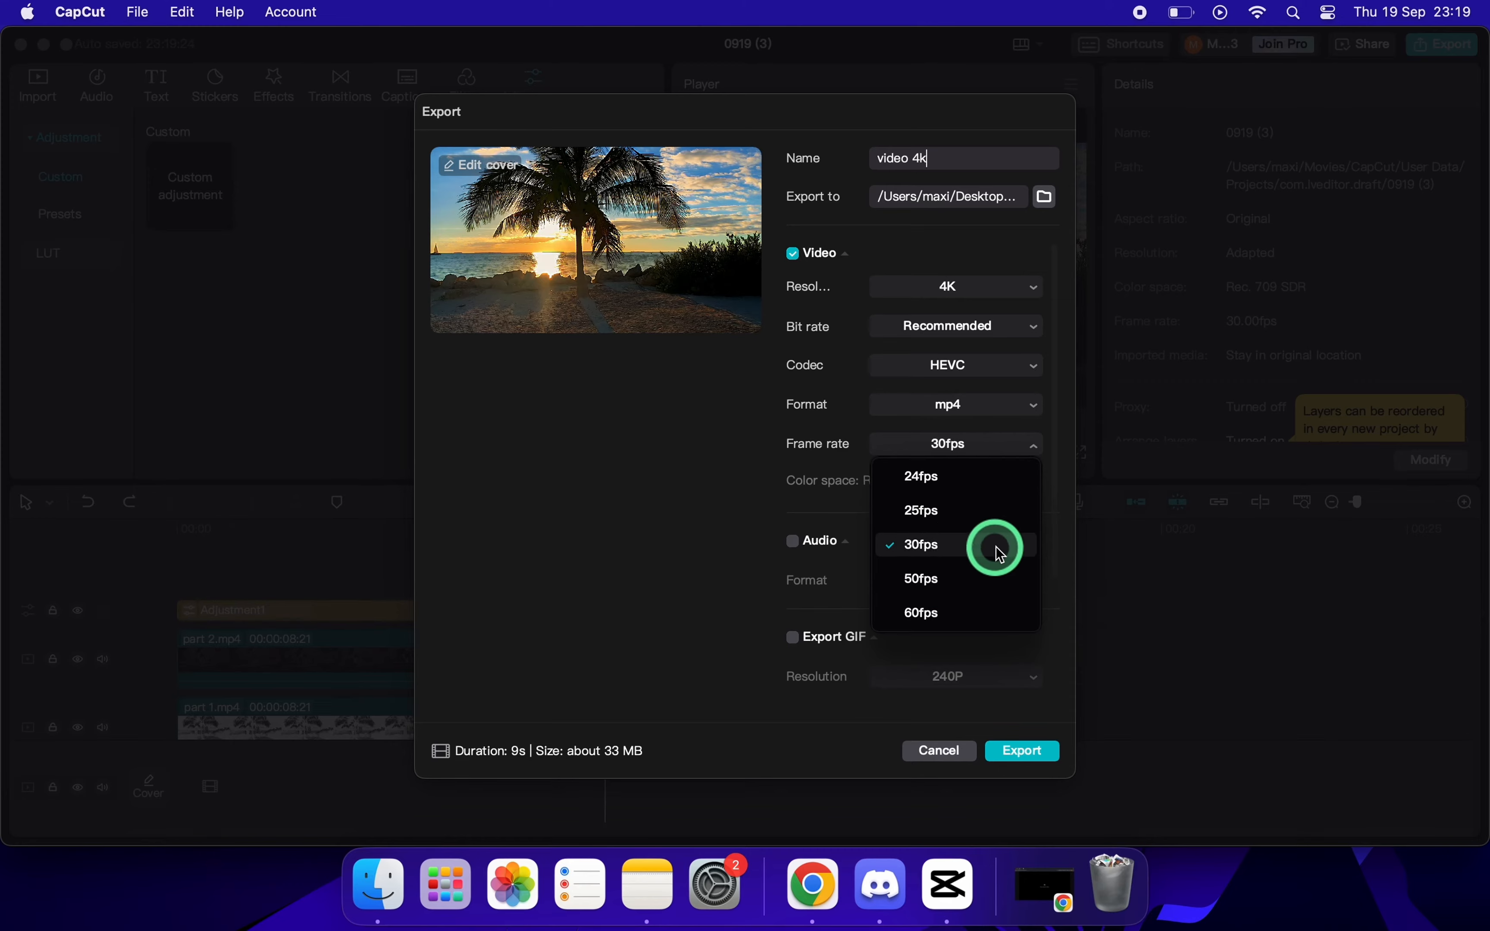
click(957, 612)
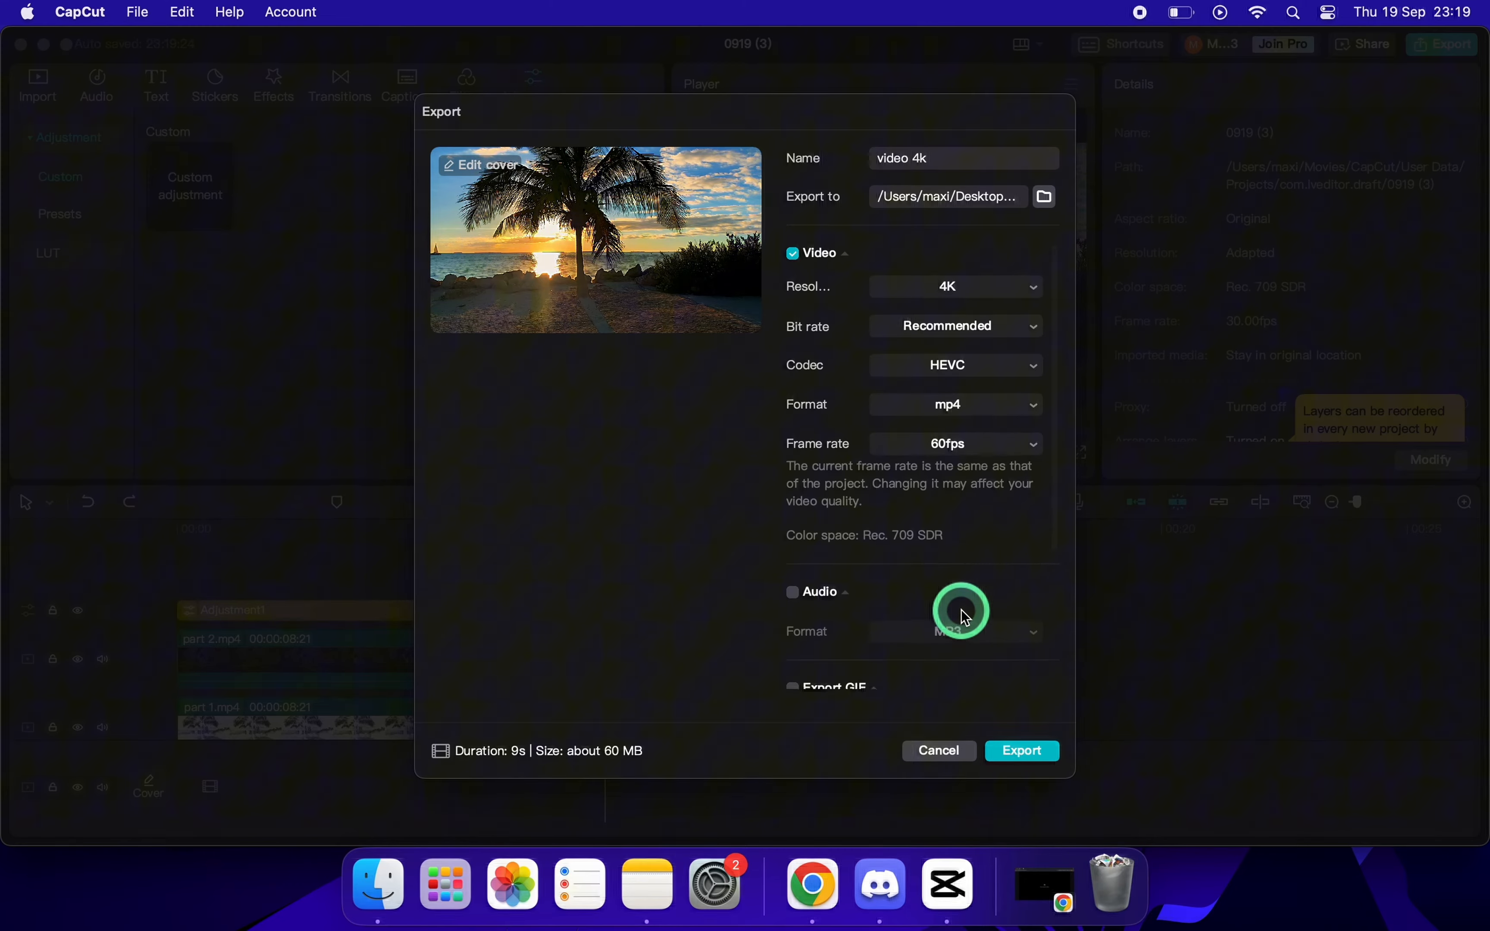